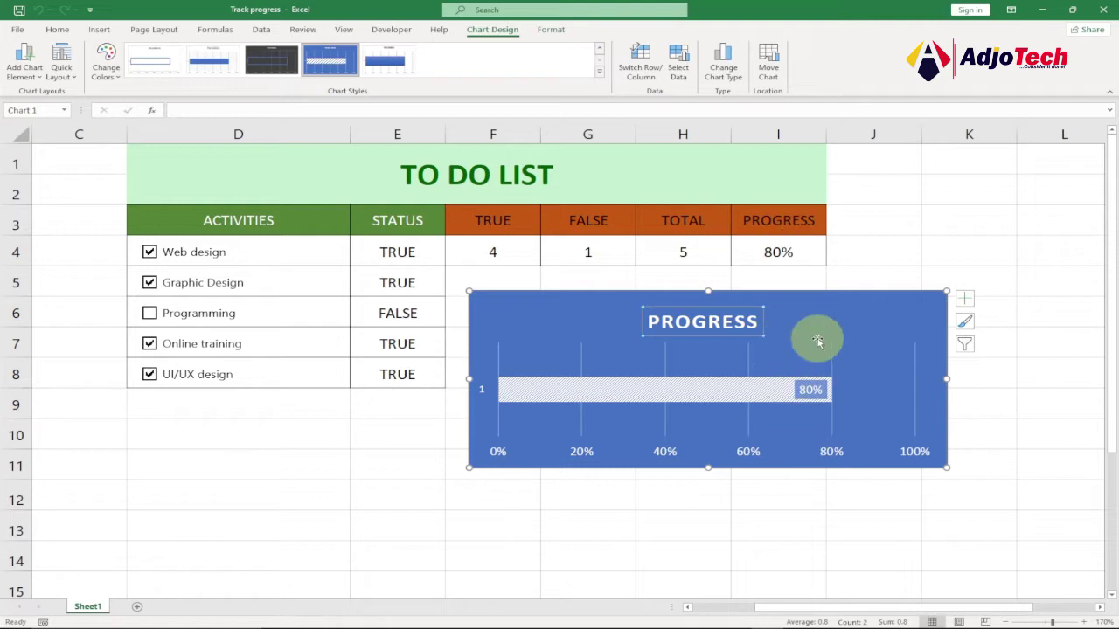
- Test the progress tracker by unticking Graphic Design, Online training and UI/UX design, and ticking Graphic Design and Programming again
click(149, 283)
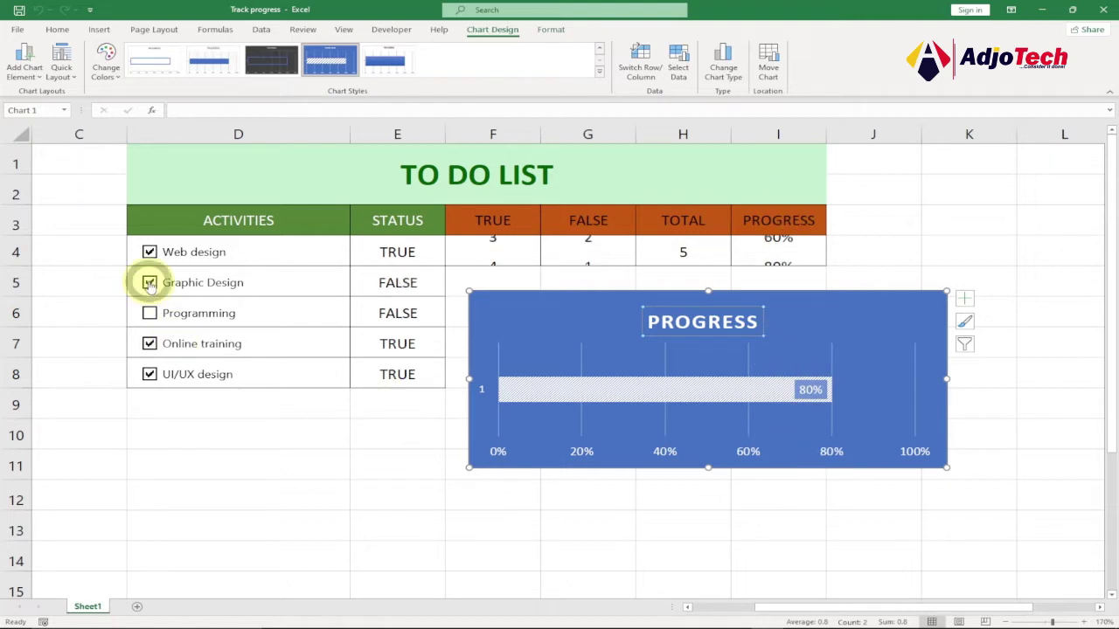
click(149, 344)
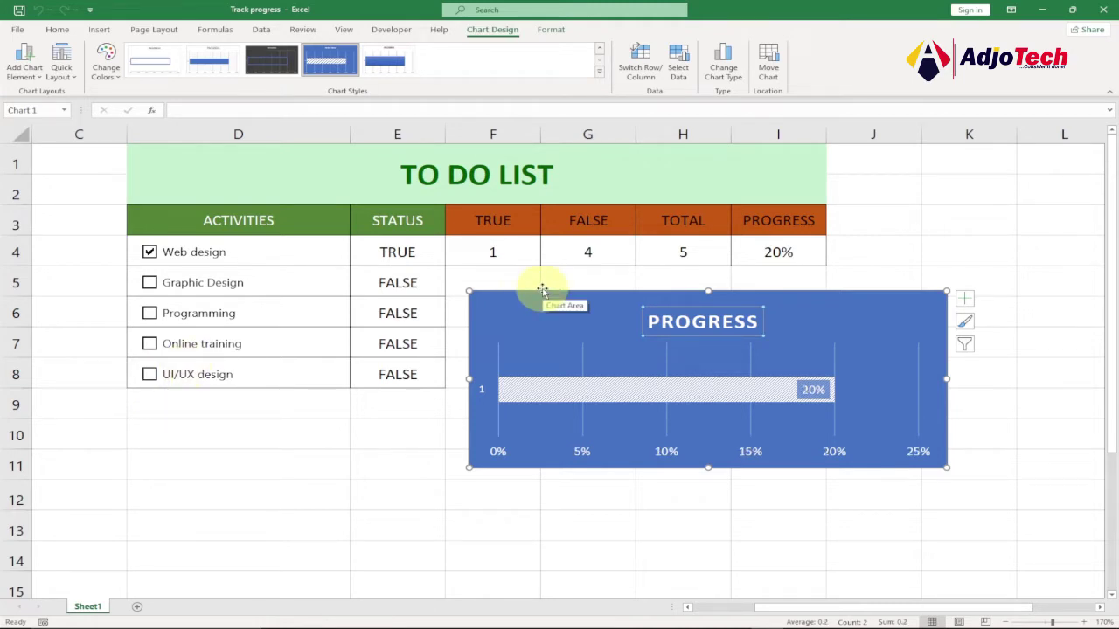
click(151, 284)
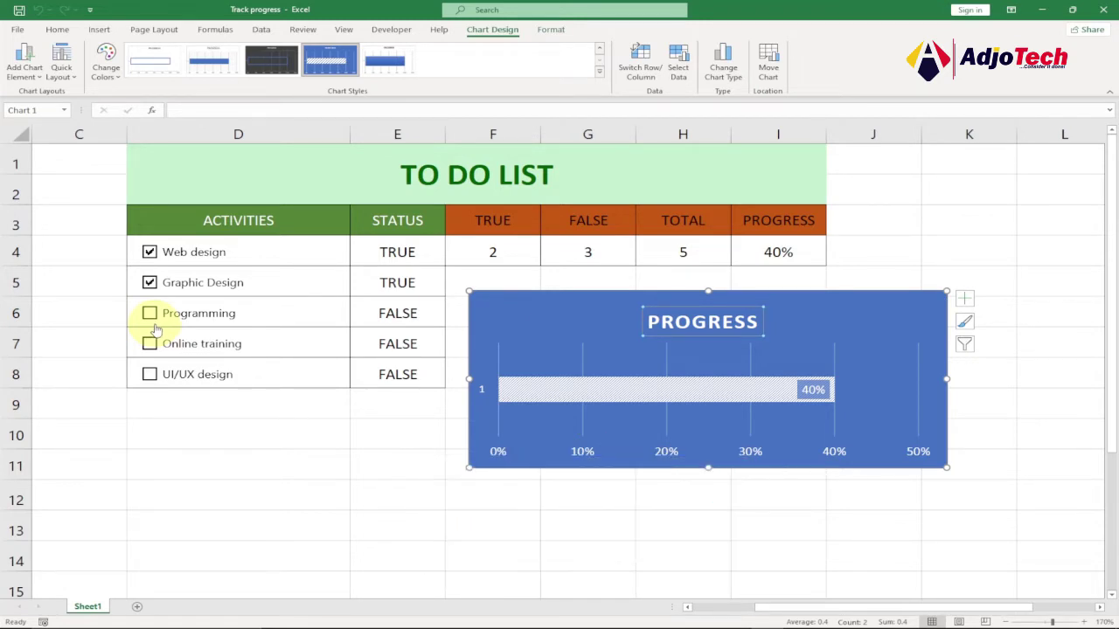
click(150, 314)
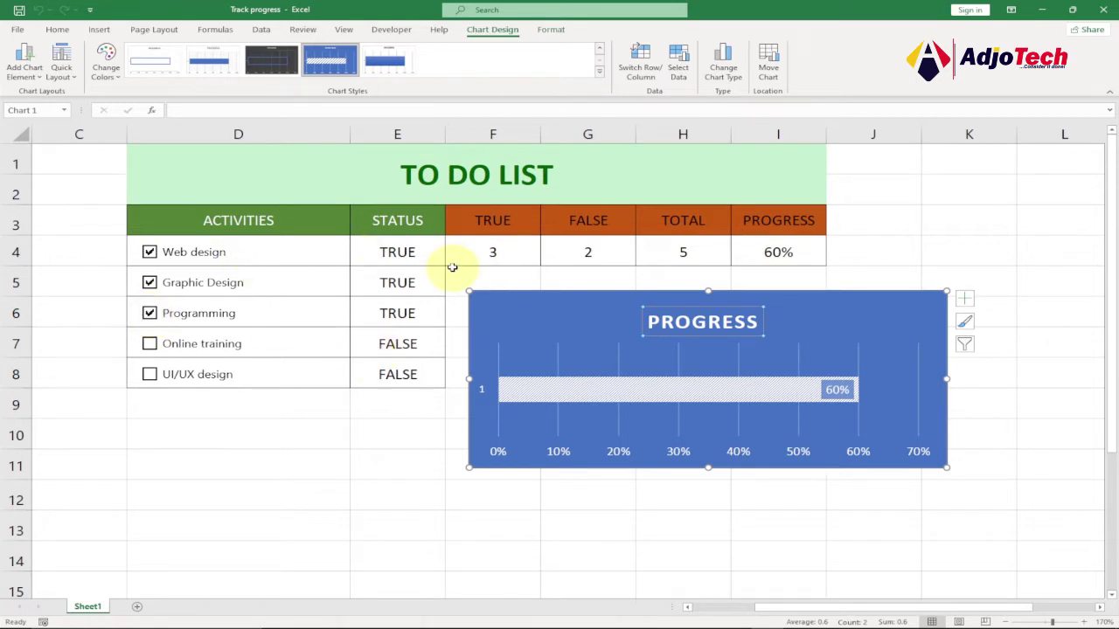
- Add a new worksheet after Sheet1, check the finished tracker on Sheet1 for reference, and return to the new sheet
click(137, 609)
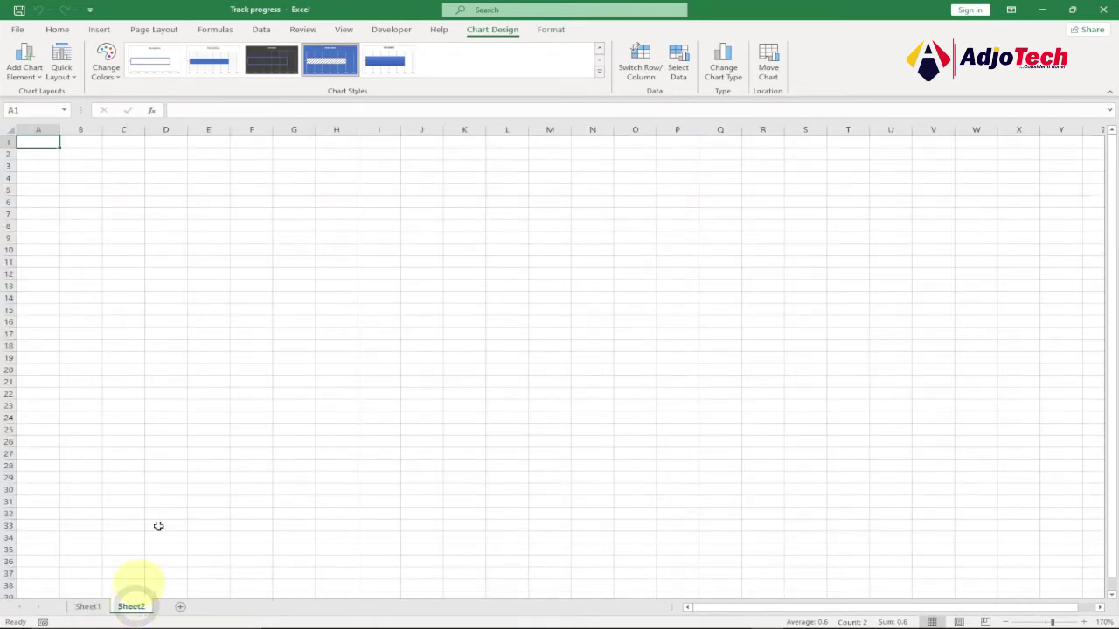
click(87, 606)
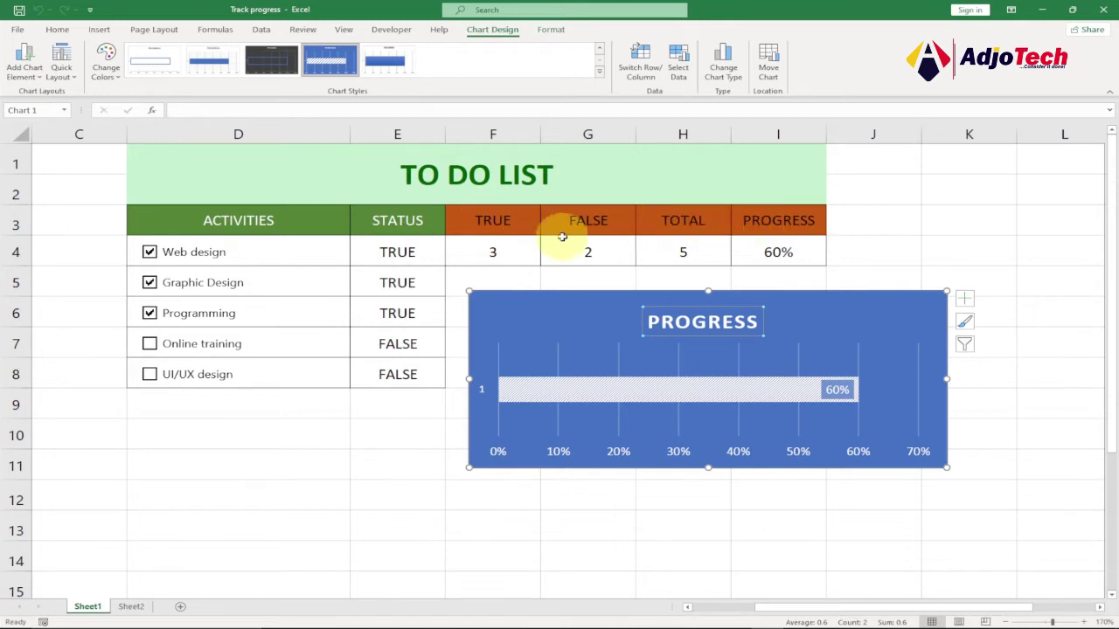
click(132, 608)
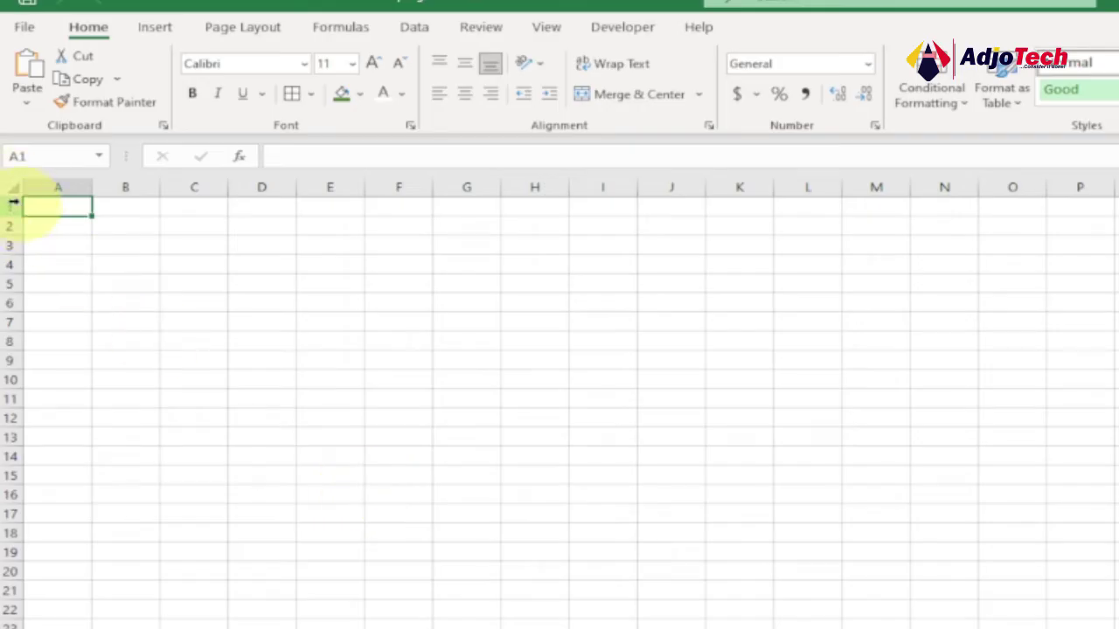
- Roughly double the height of all rows in the blank sheet and widen all its columns
click(11, 185)
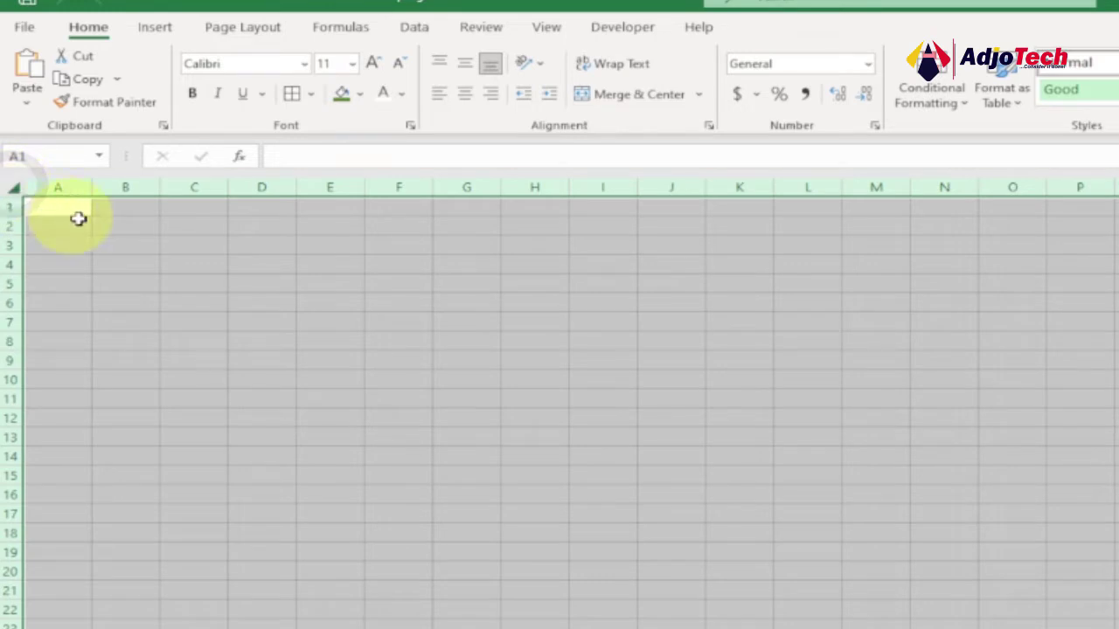
drag(10, 216, 11, 237)
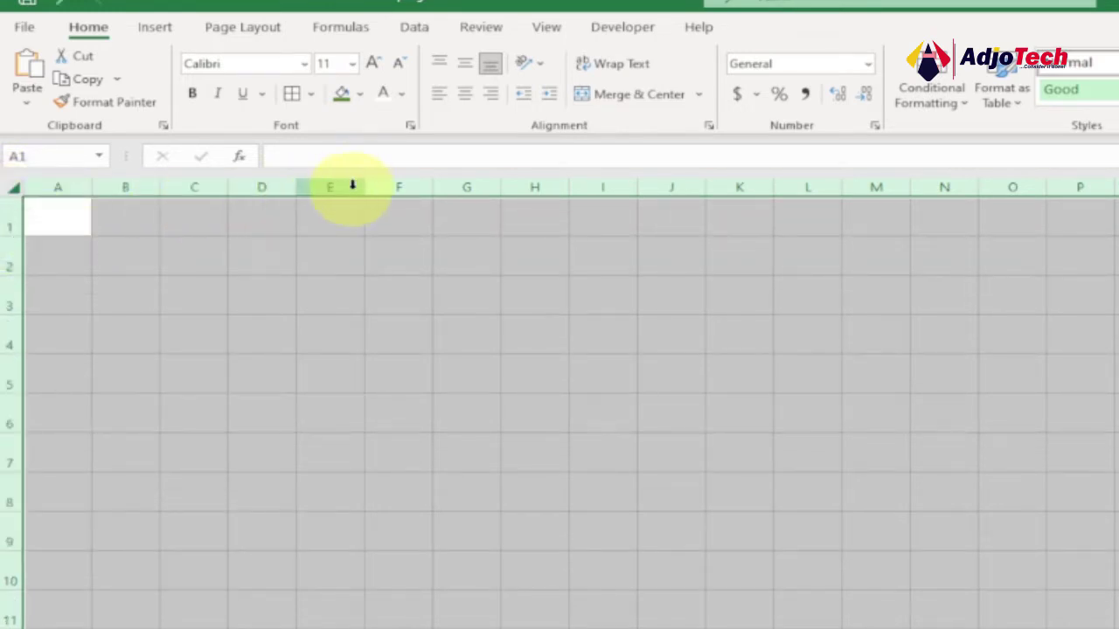
drag(374, 188, 402, 187)
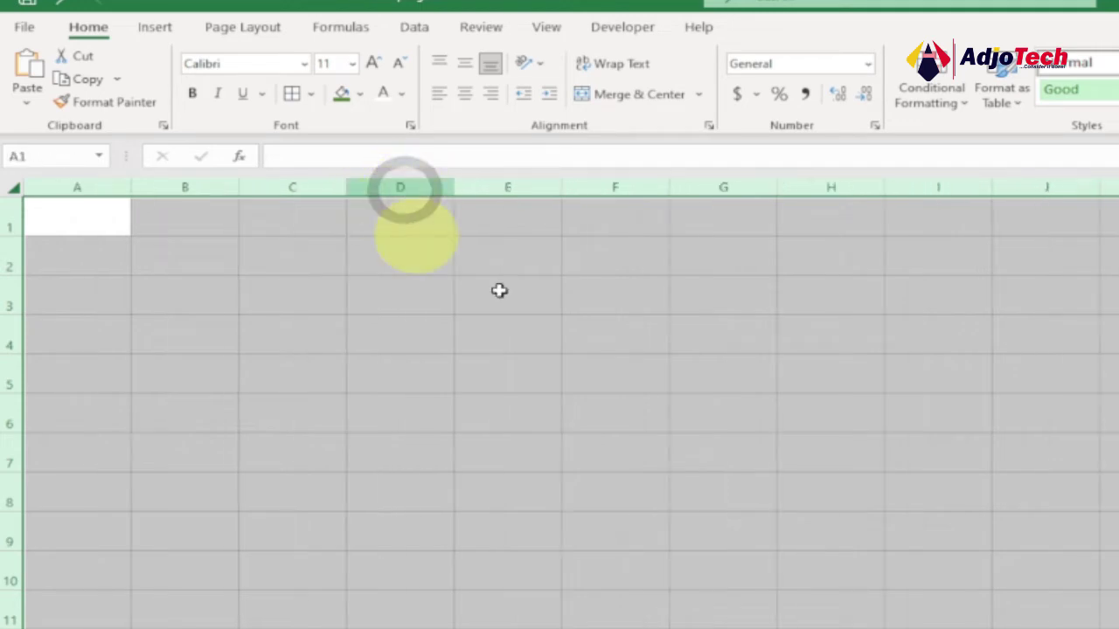
click(591, 363)
- Merge and centre cells E1:K2 and enter the title TO DO LIST
drag(516, 229, 1117, 259)
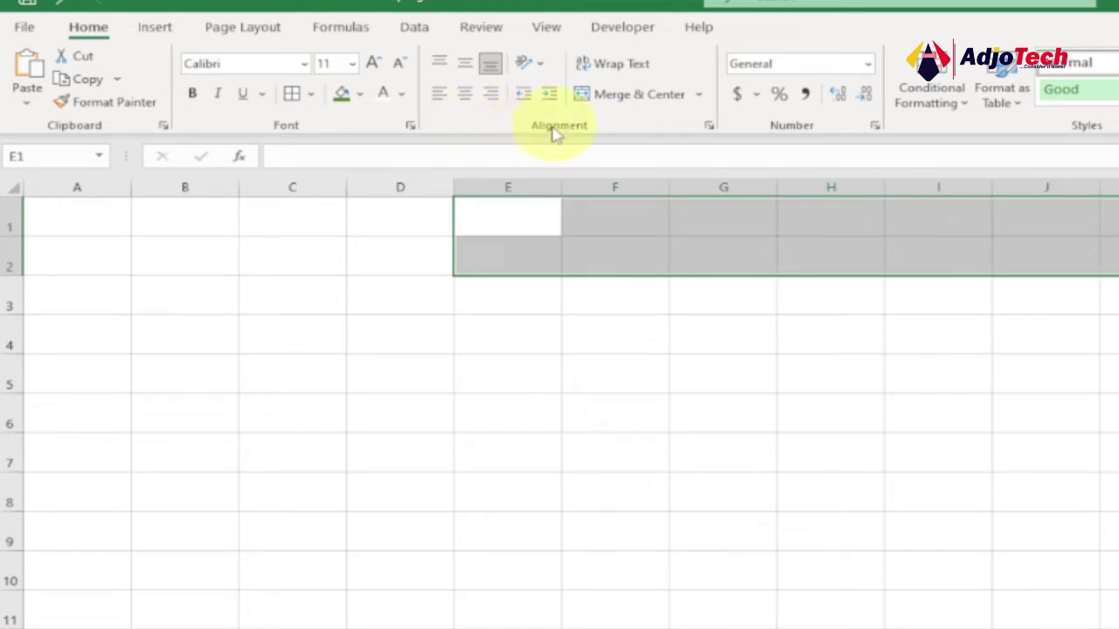
click(624, 98)
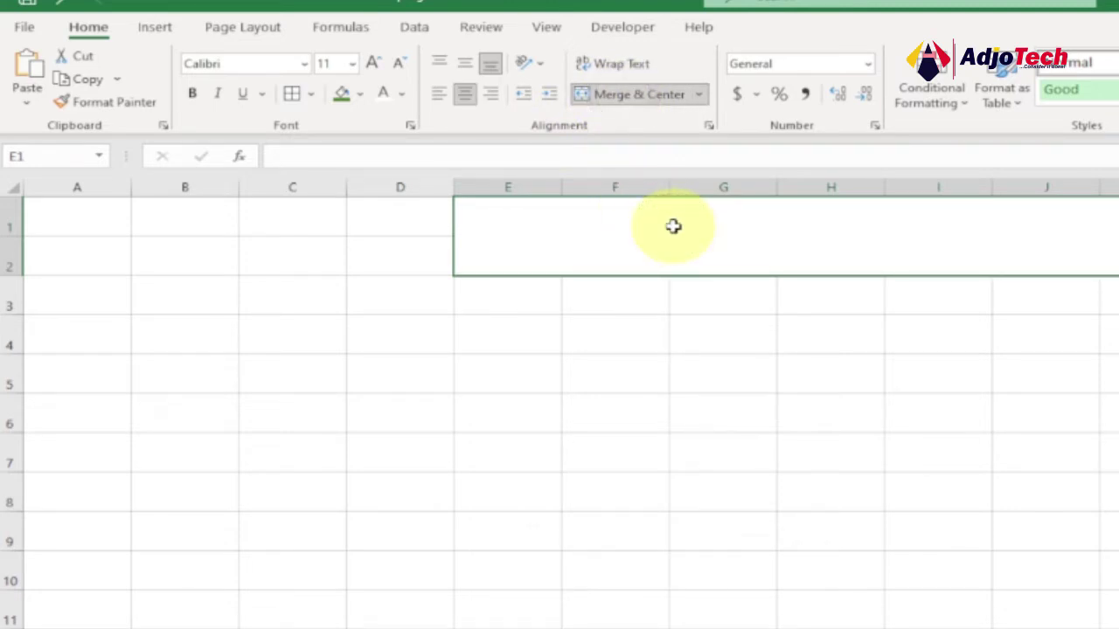
text(TO DO LIST)
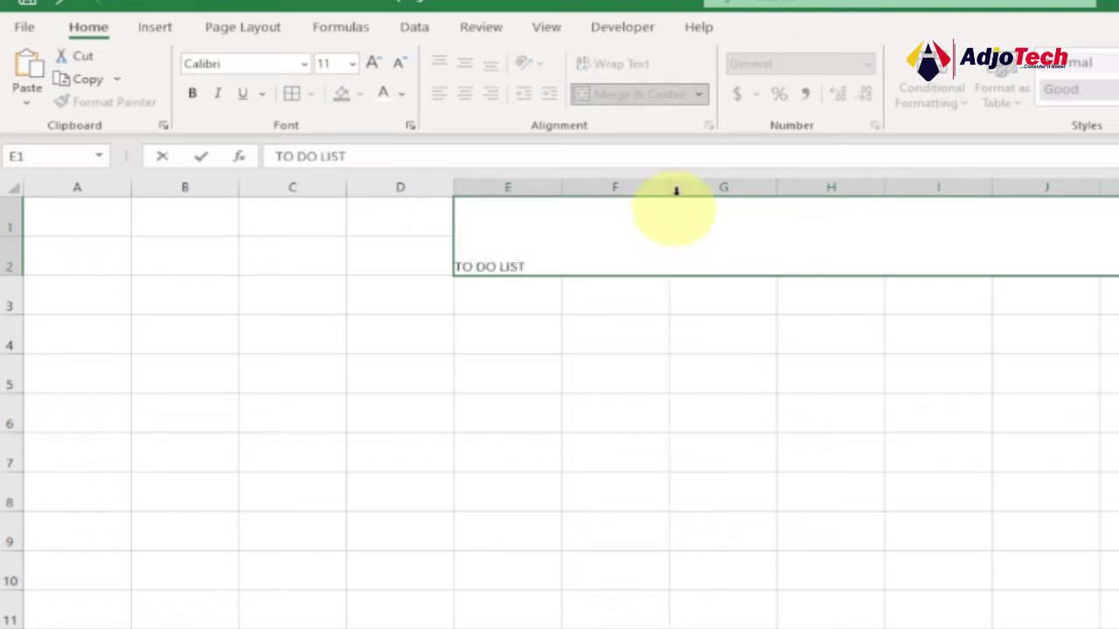
click(644, 298)
- Middle-align the TO DO LIST title vertically and apply the Good cell style to it
click(664, 231)
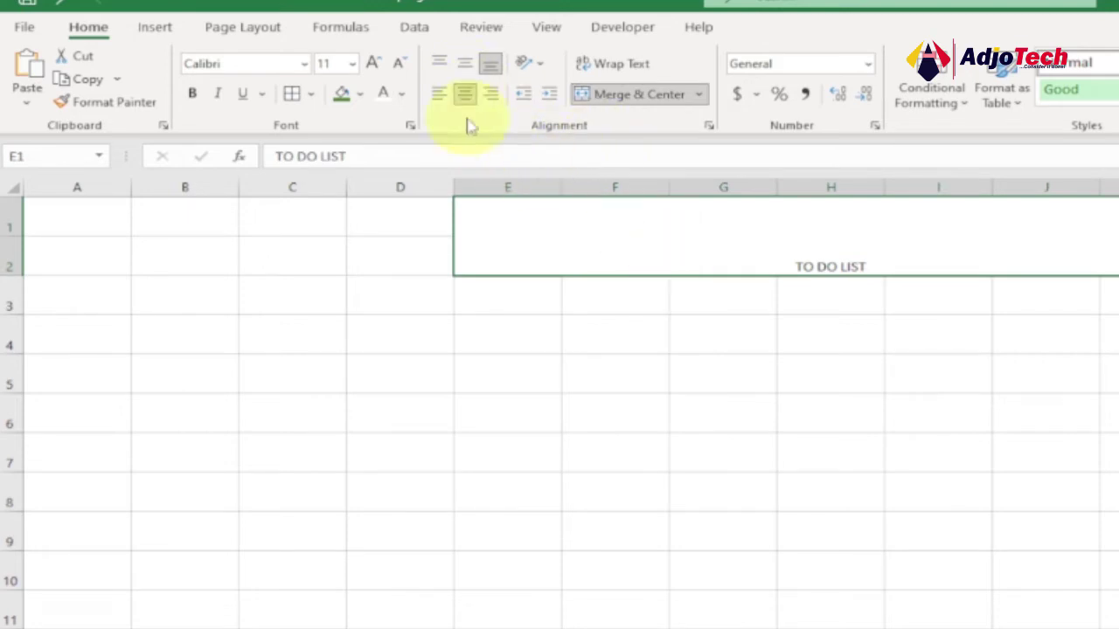
click(464, 63)
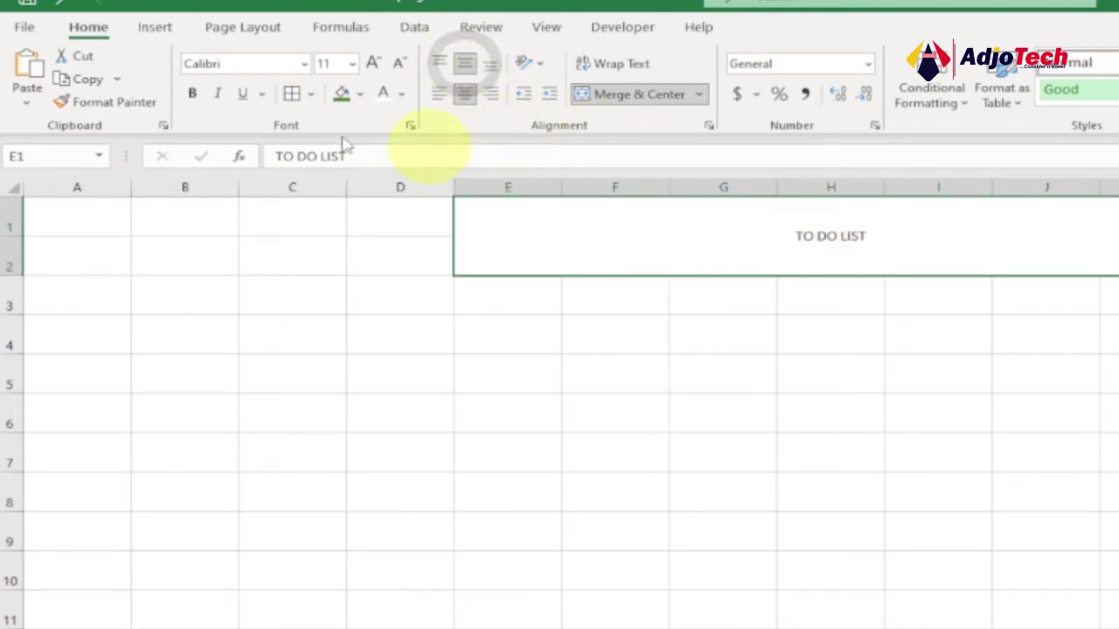
click(1095, 94)
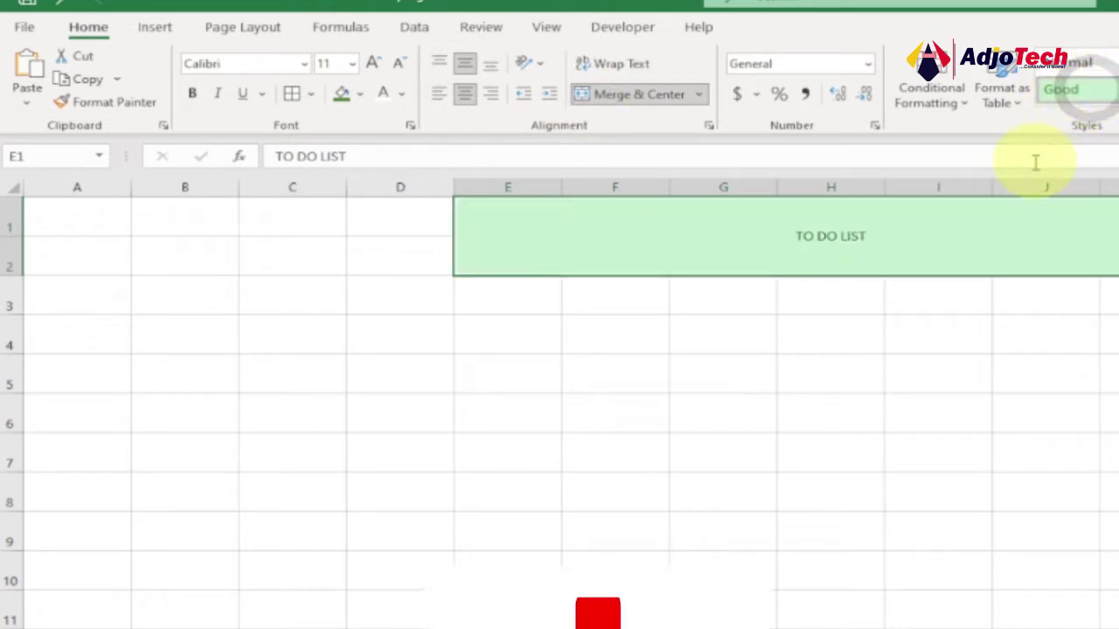
- Set the TO DO LIST title's font size to 24 and make it bold
click(352, 65)
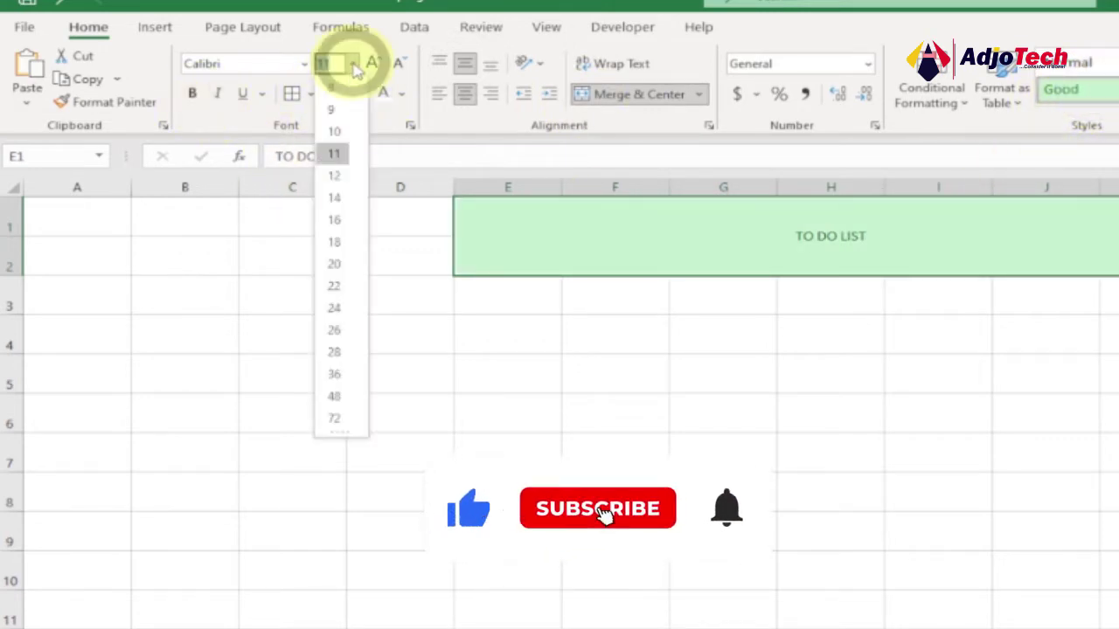
click(337, 311)
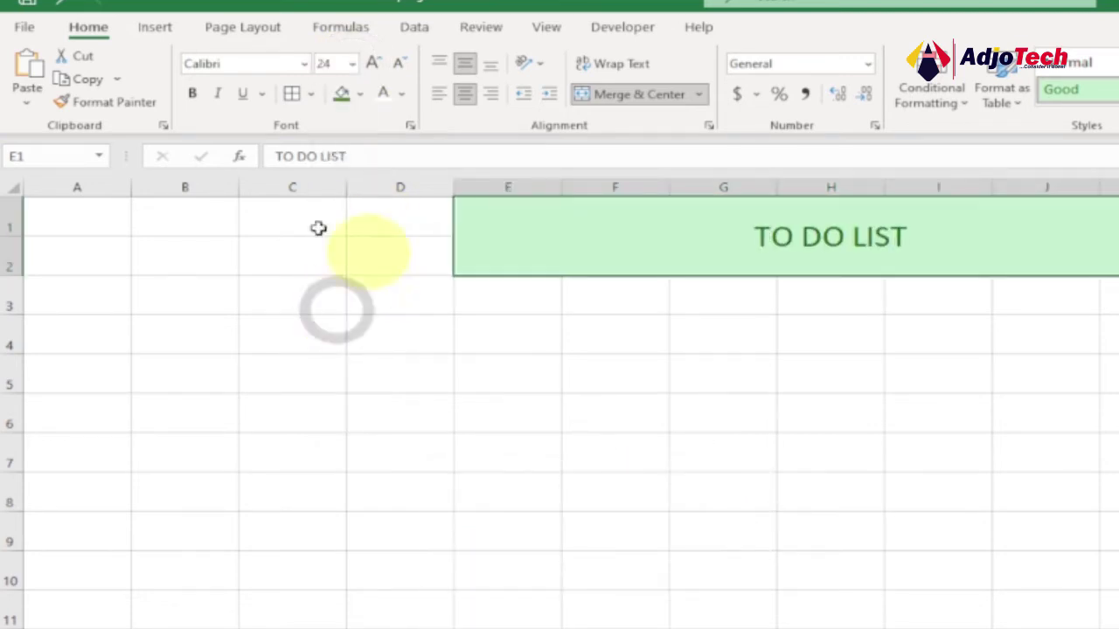
click(193, 95)
click(639, 320)
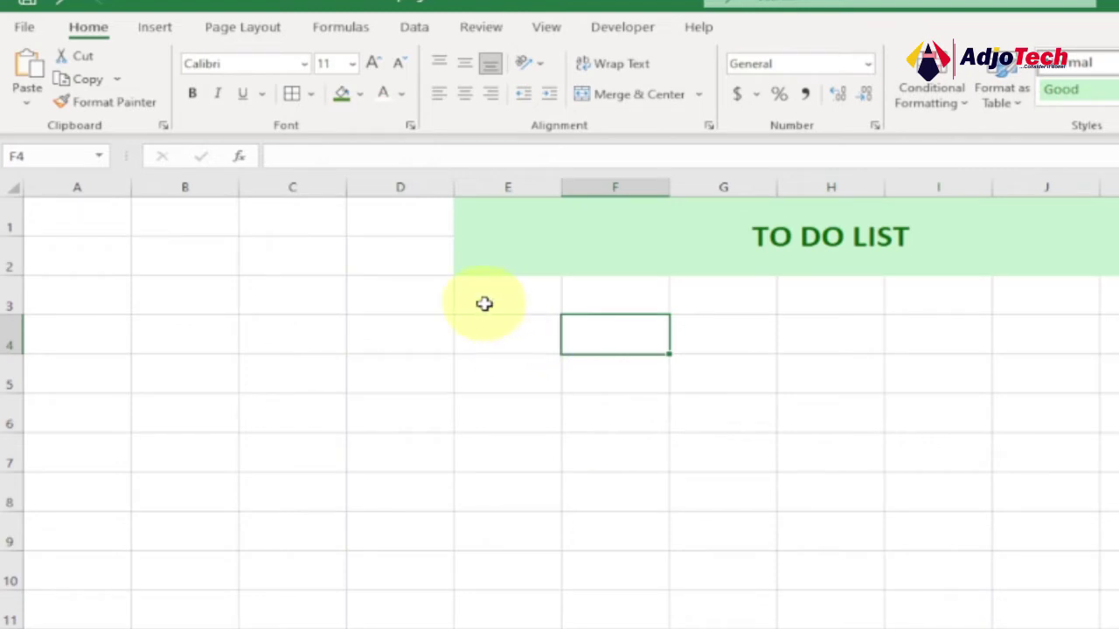
- Enter the headings ACITIVITIES, STATUS, TRUE, FALSE, TOTAL and PROGRESS in cells E3 to J3
click(484, 303)
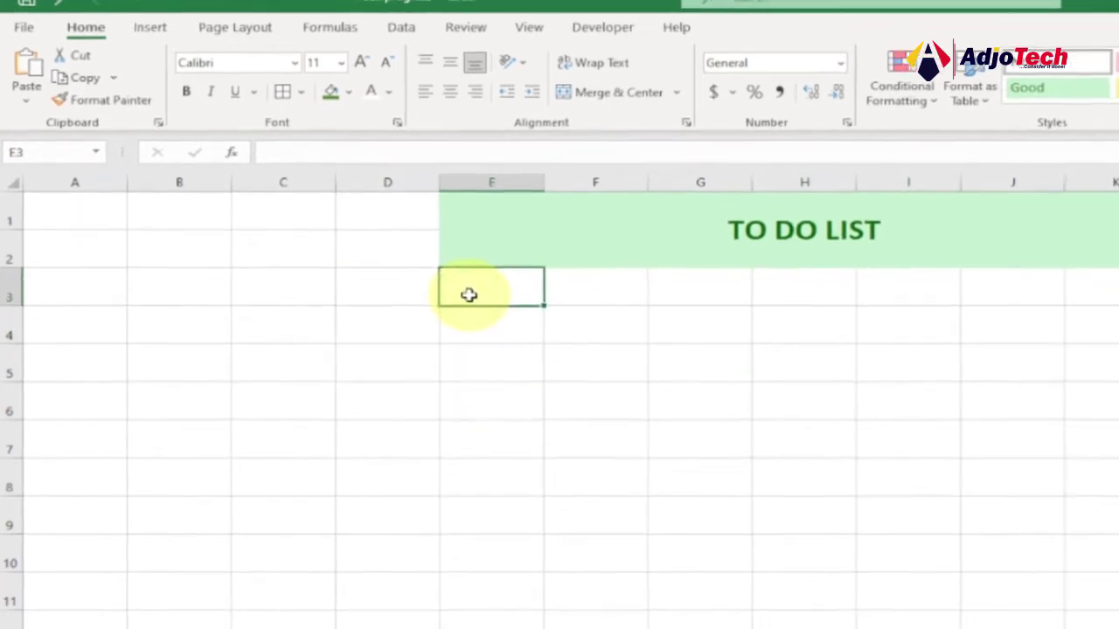
text(ACIT)
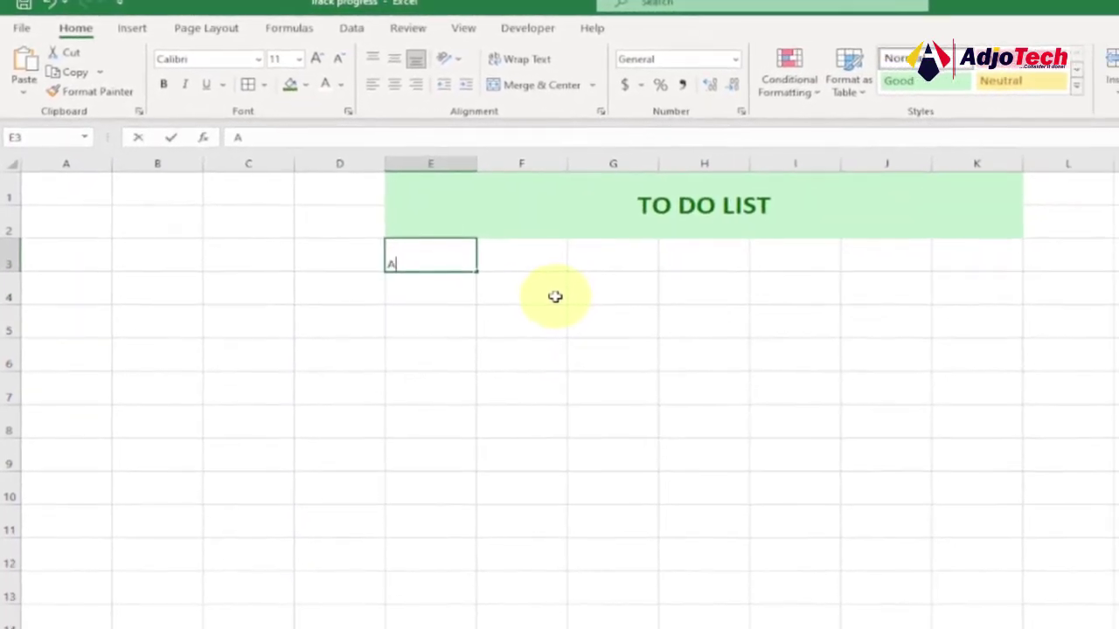
text(IVITIES)
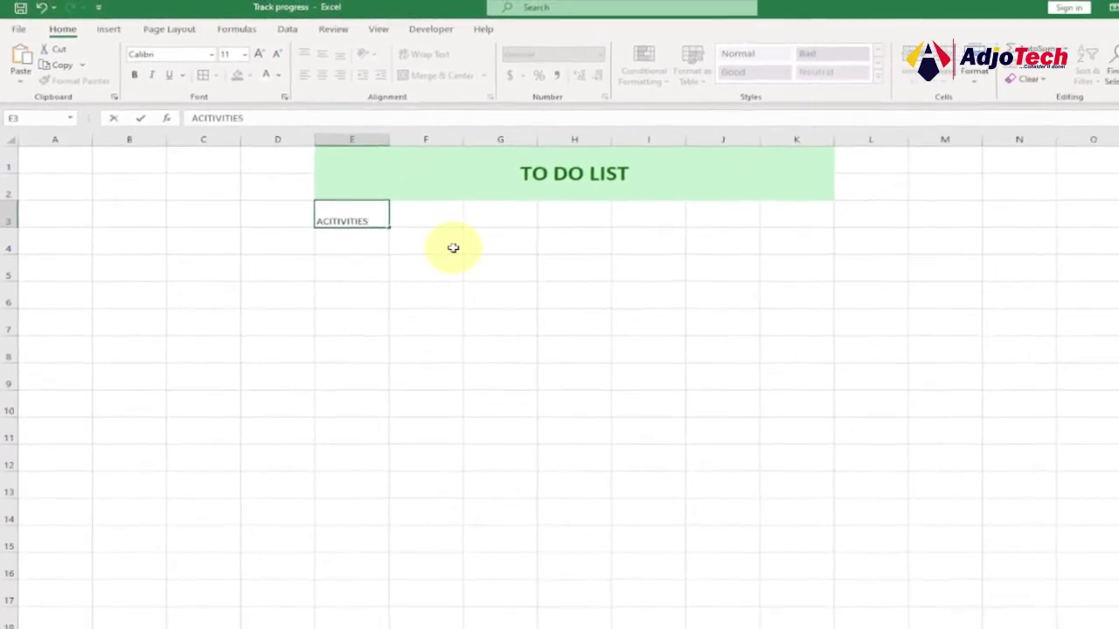
key(Tab)
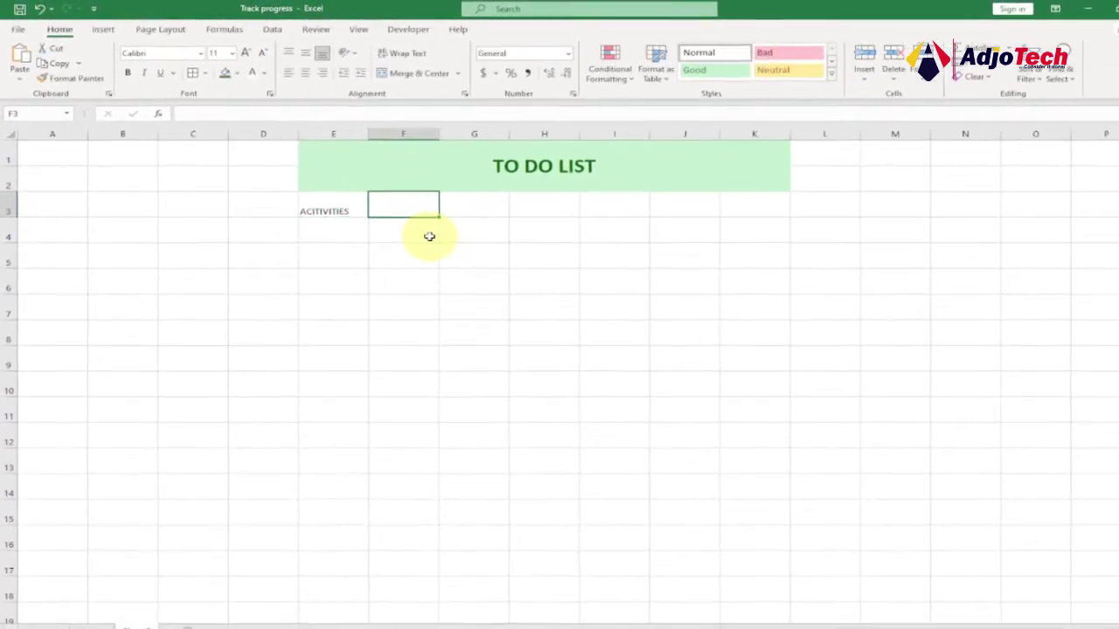
text(STATUS)
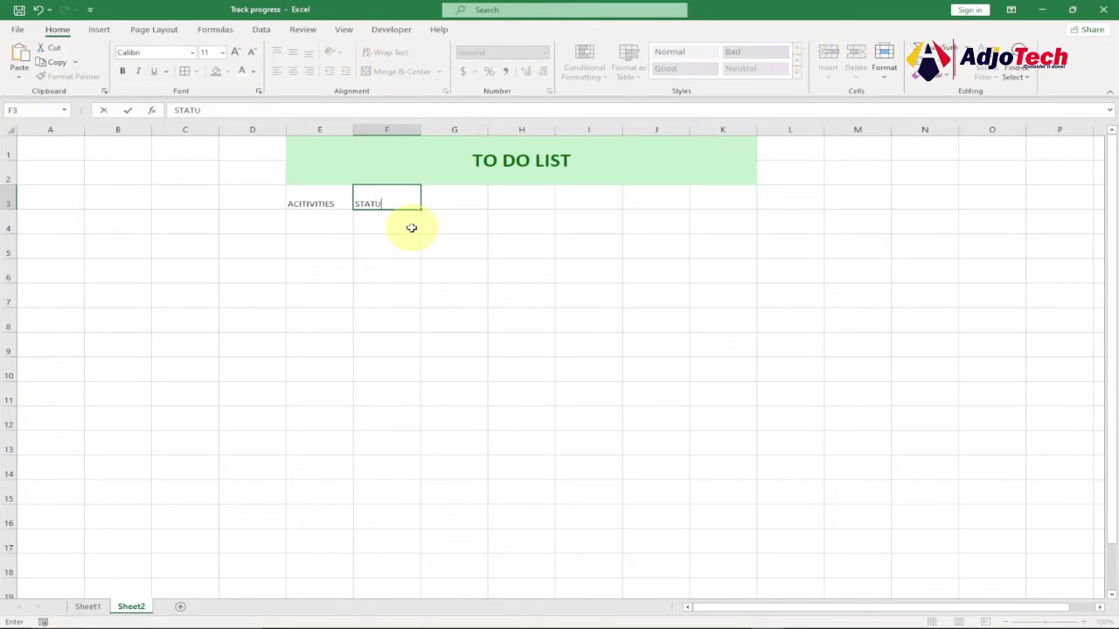
key(Tab)
text(TRUE)
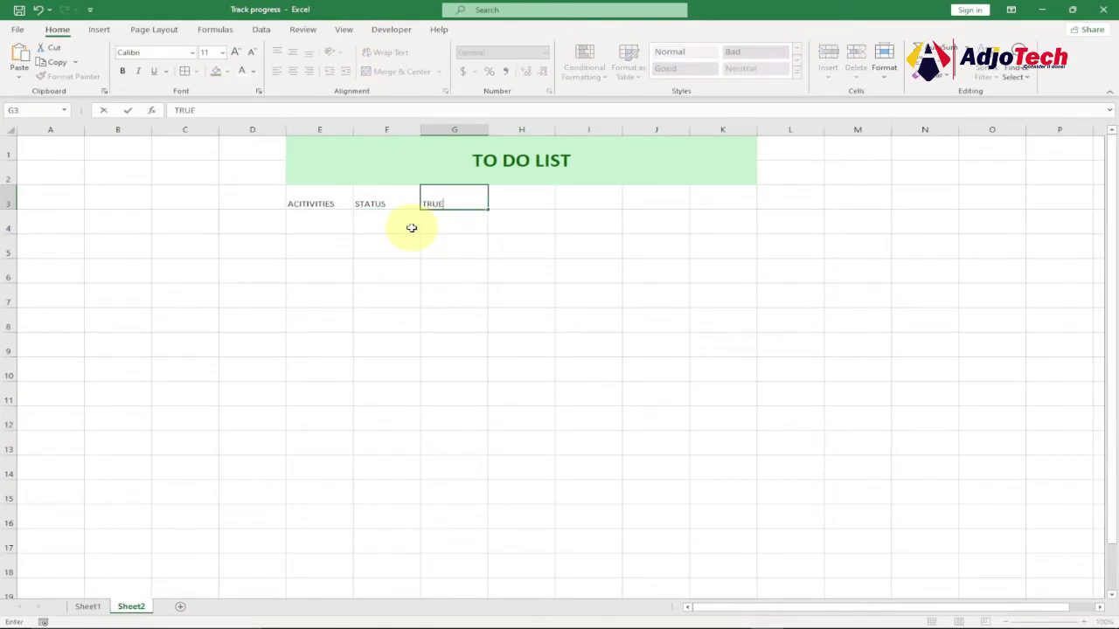
key(Tab)
text(FAL)
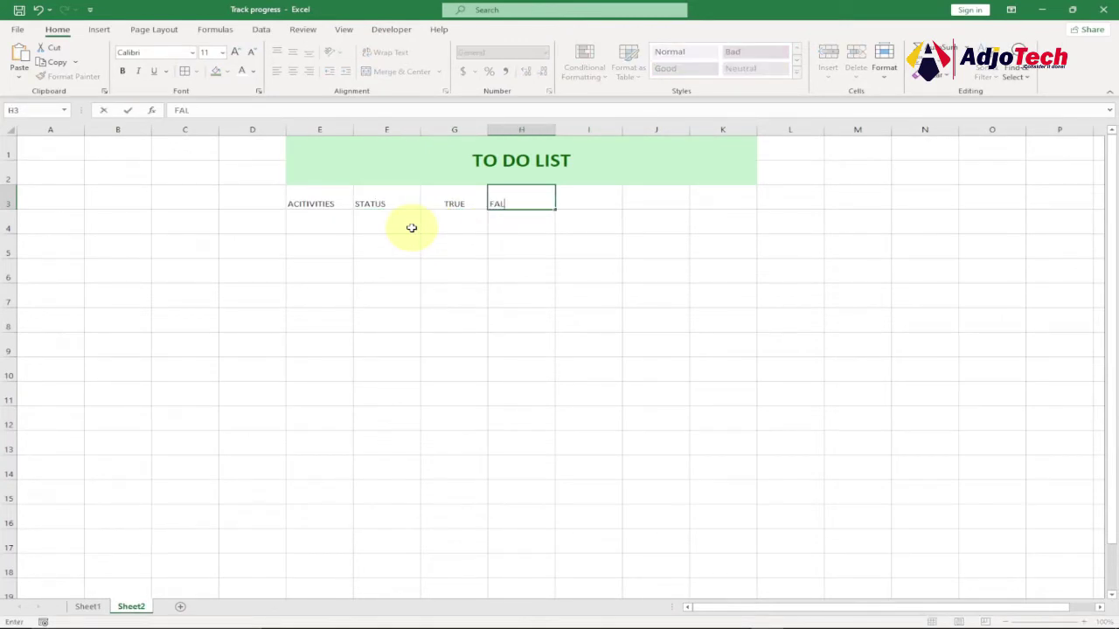
key(Tab)
text(TOTAL)
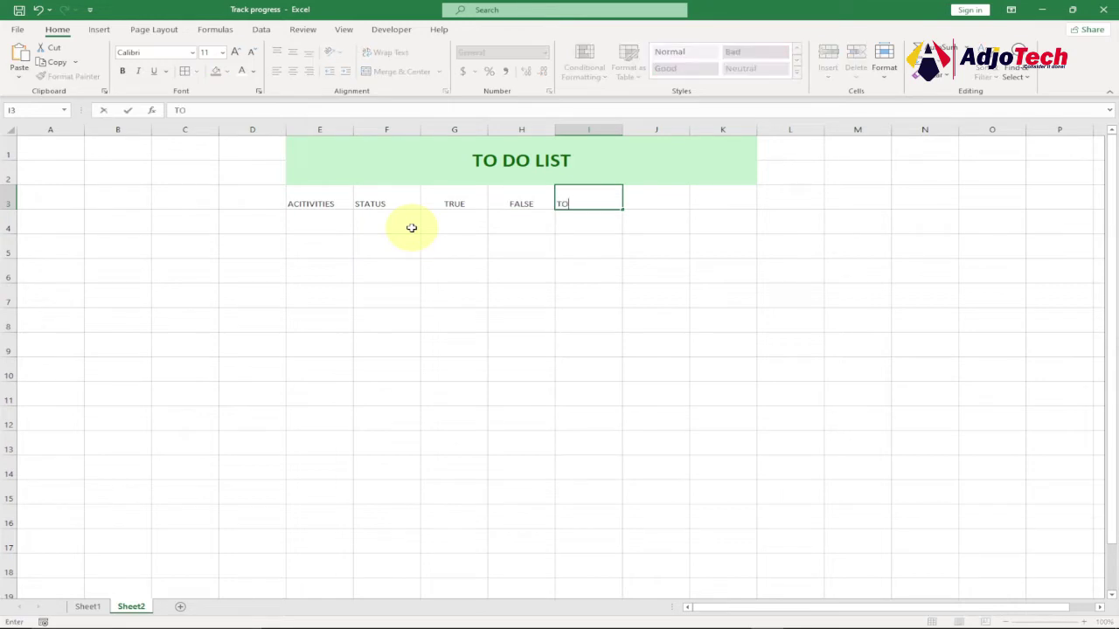
key(Tab)
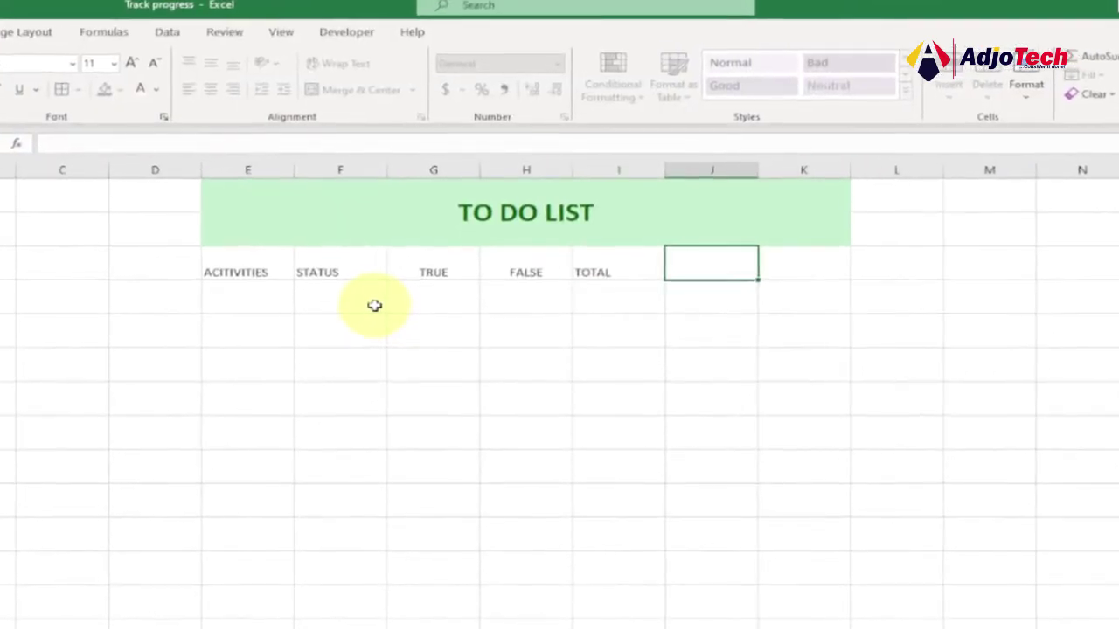
text(PROGRESS)
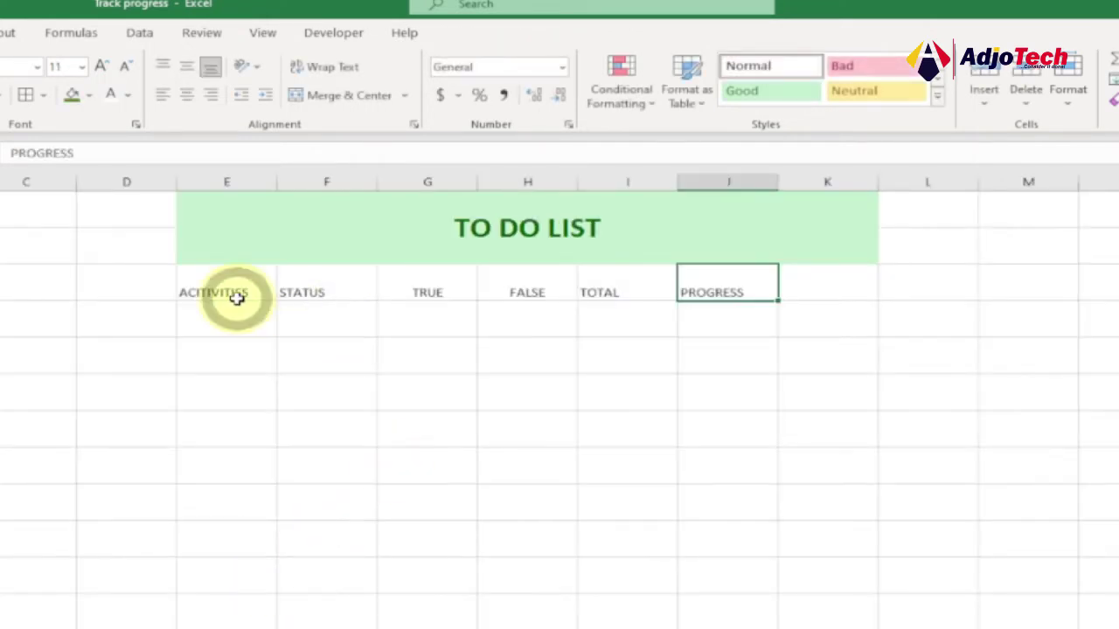
- Widen column E, which holds the activities heading, to nearly twice its width
click(234, 293)
click(245, 184)
drag(276, 181, 362, 185)
click(277, 318)
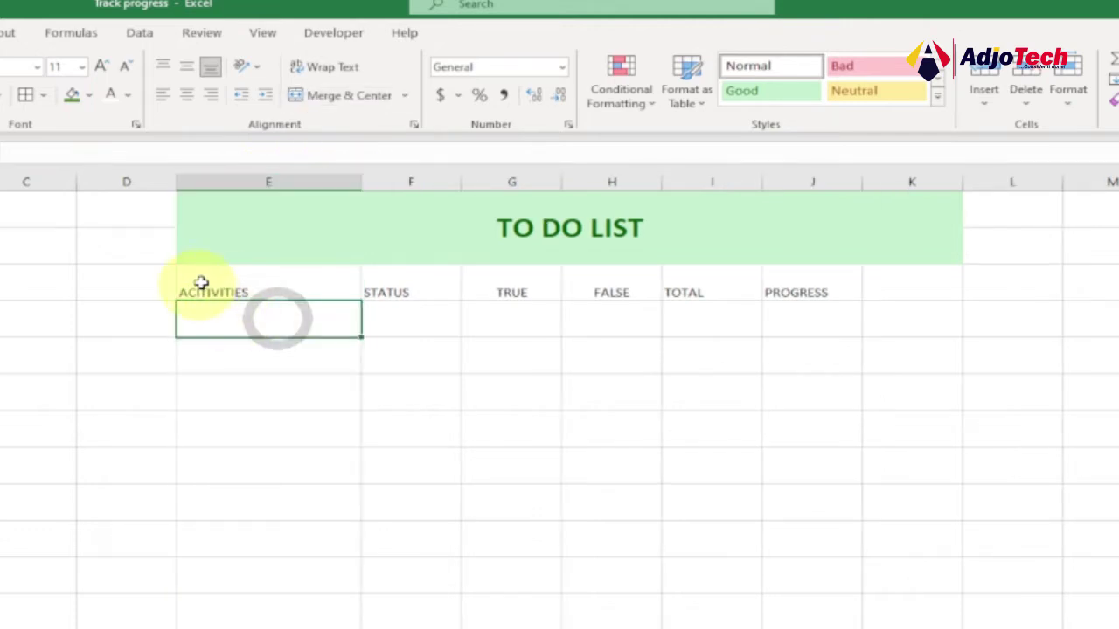
- Centre the header row E3:K3 both horizontally and vertically
drag(195, 278, 891, 279)
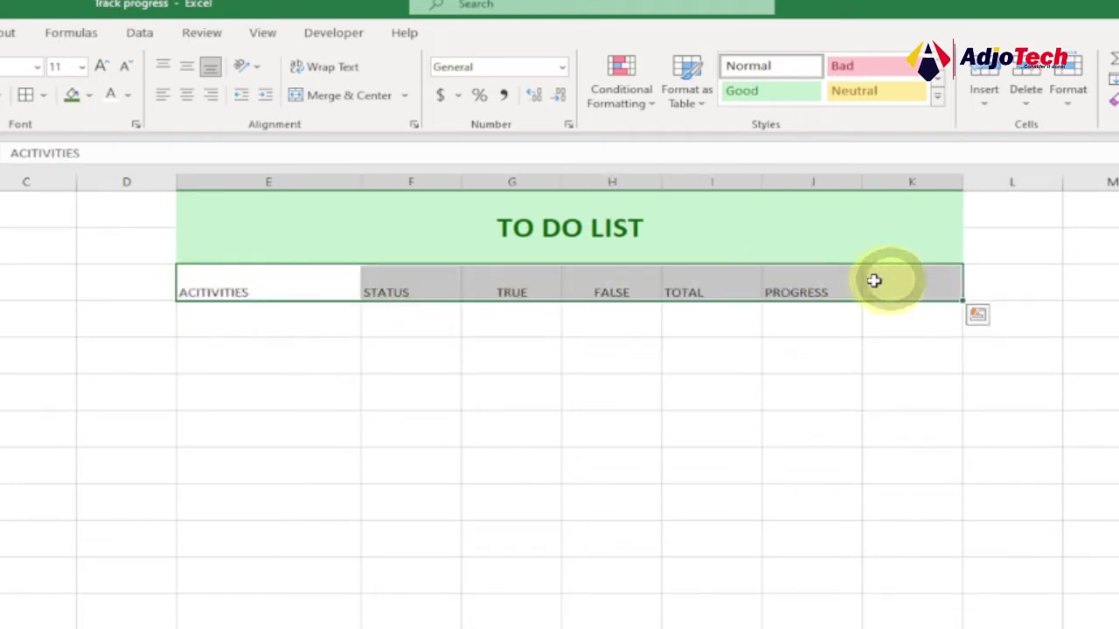
click(186, 66)
click(187, 96)
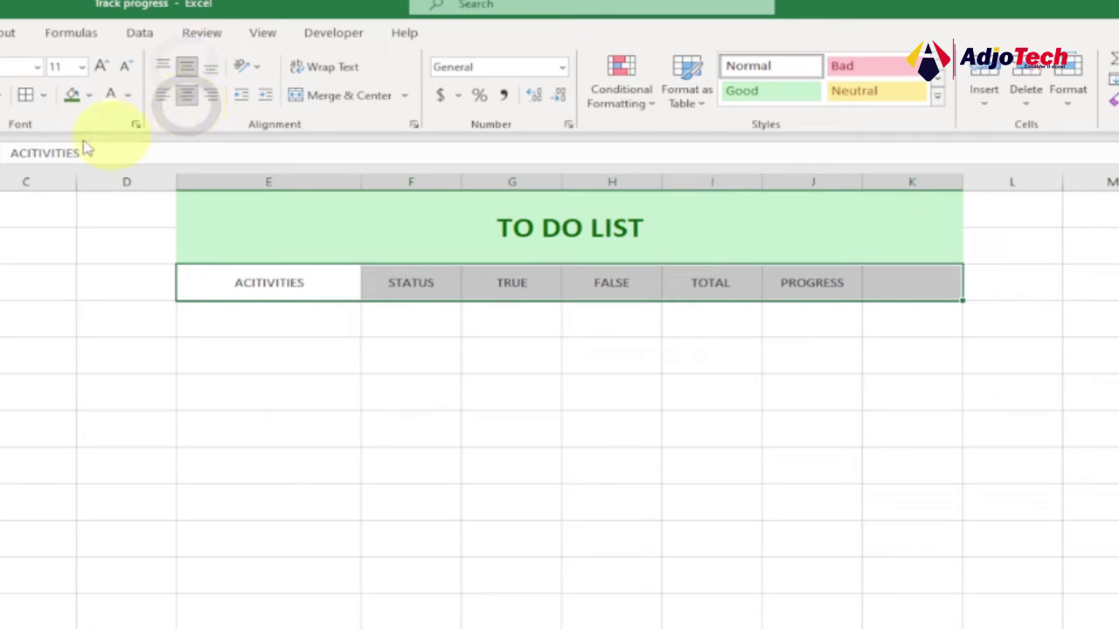
- Make the header row E3:K3 bold and set its font size to 14
click(82, 68)
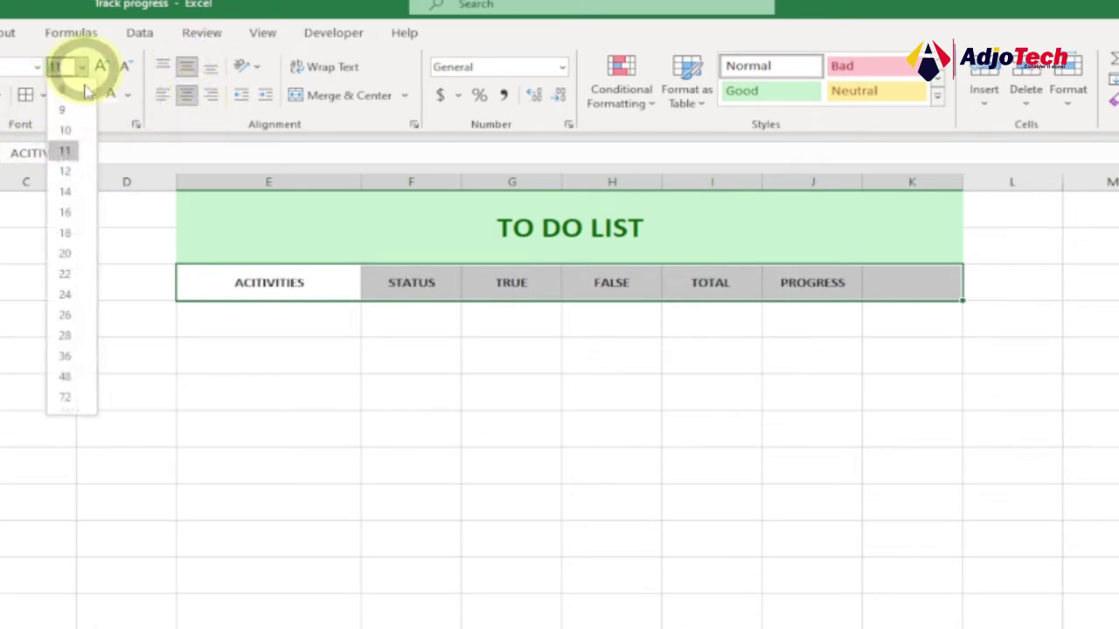
click(70, 193)
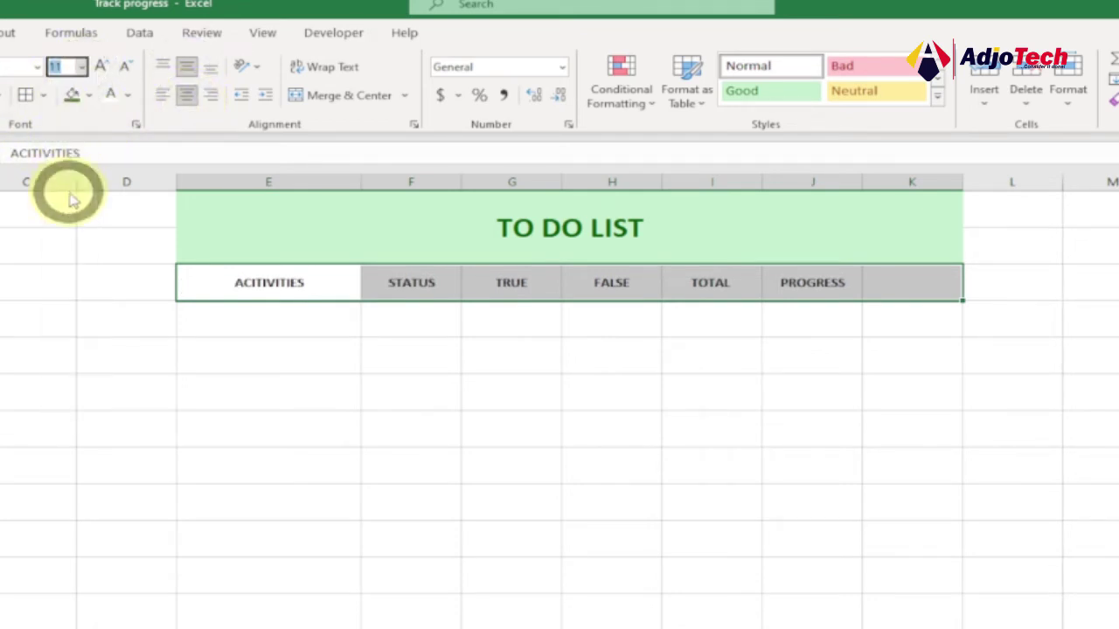
click(280, 325)
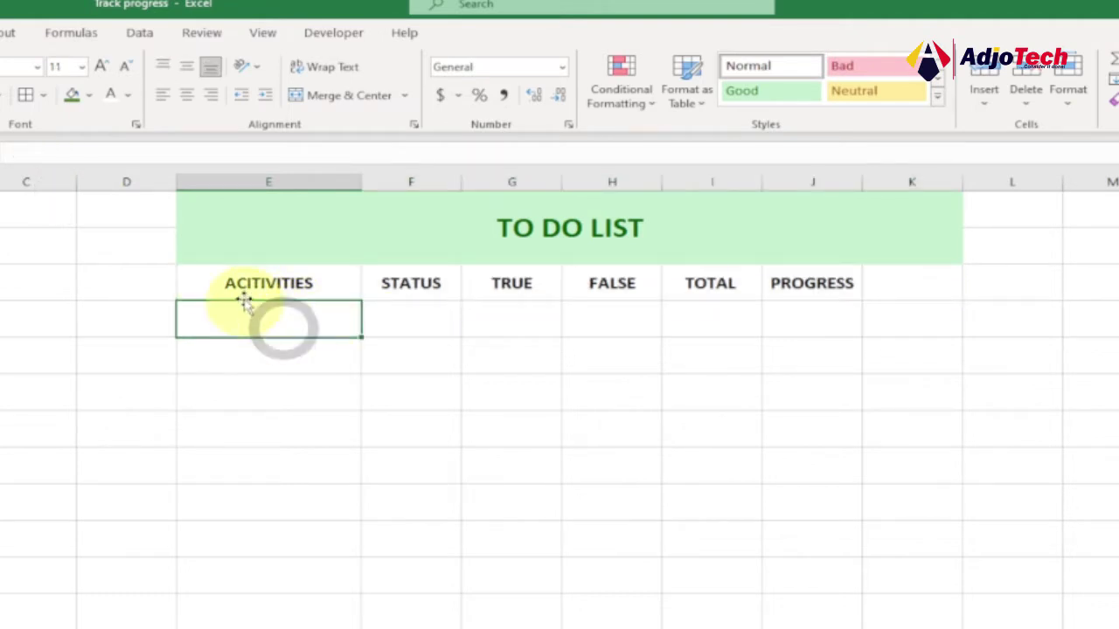
- Fill the ACITIVITIES and STATUS header cells E3:F3 with dark green and make their text white
click(291, 280)
drag(291, 280, 372, 278)
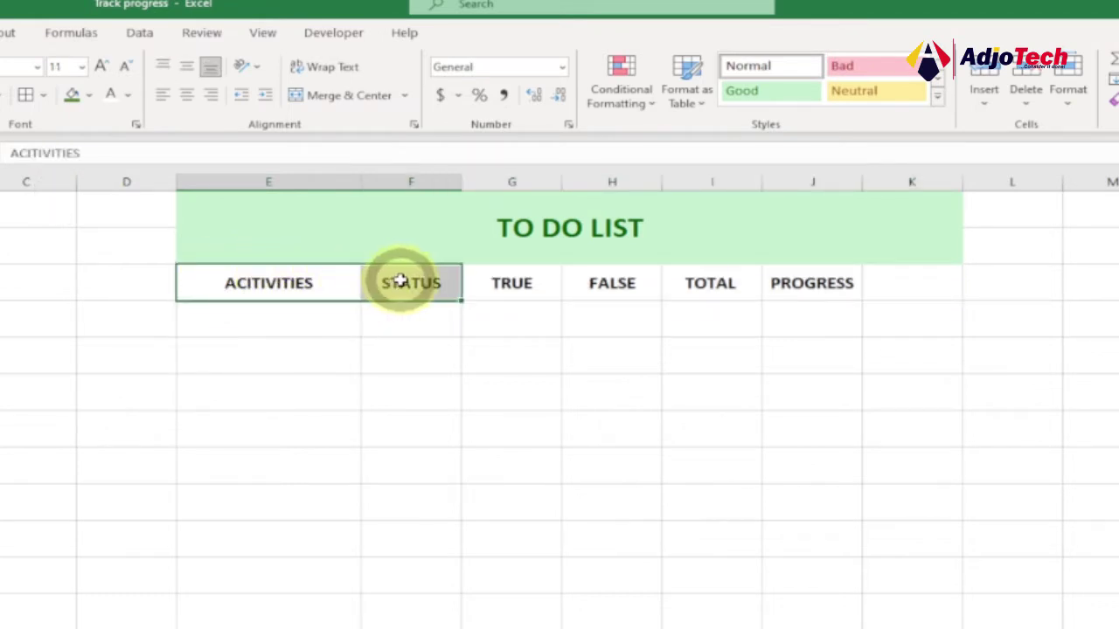
click(92, 96)
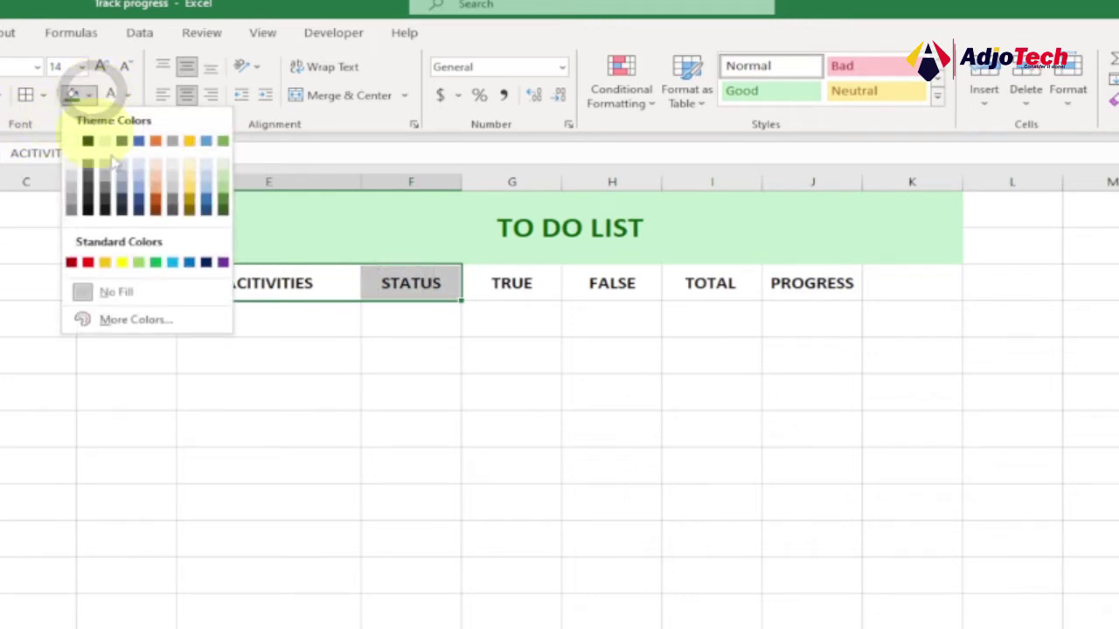
click(221, 201)
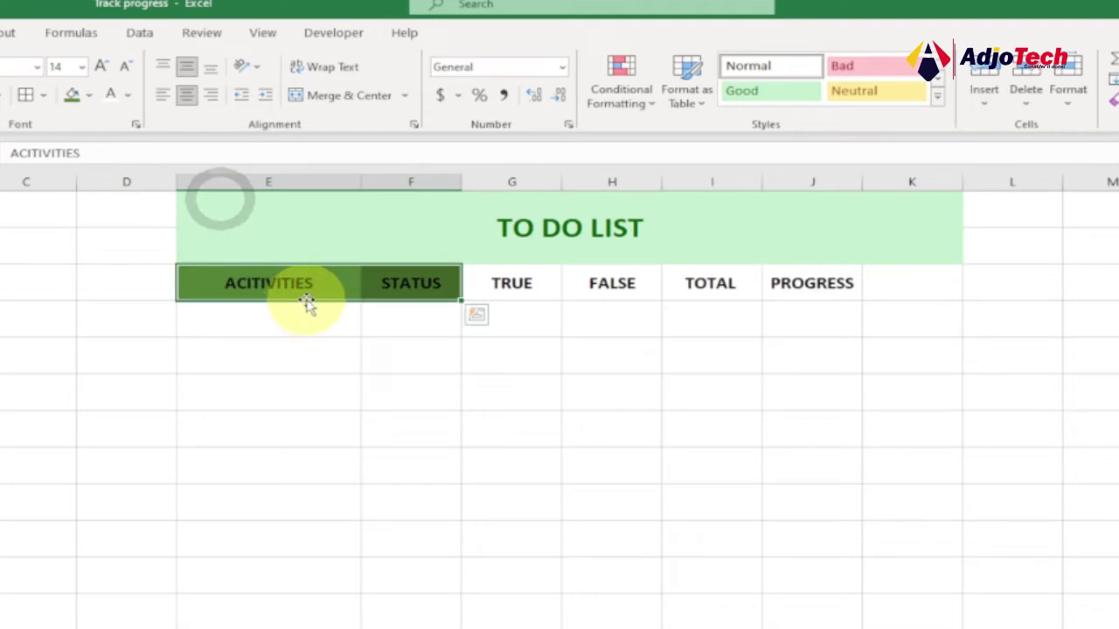
click(129, 98)
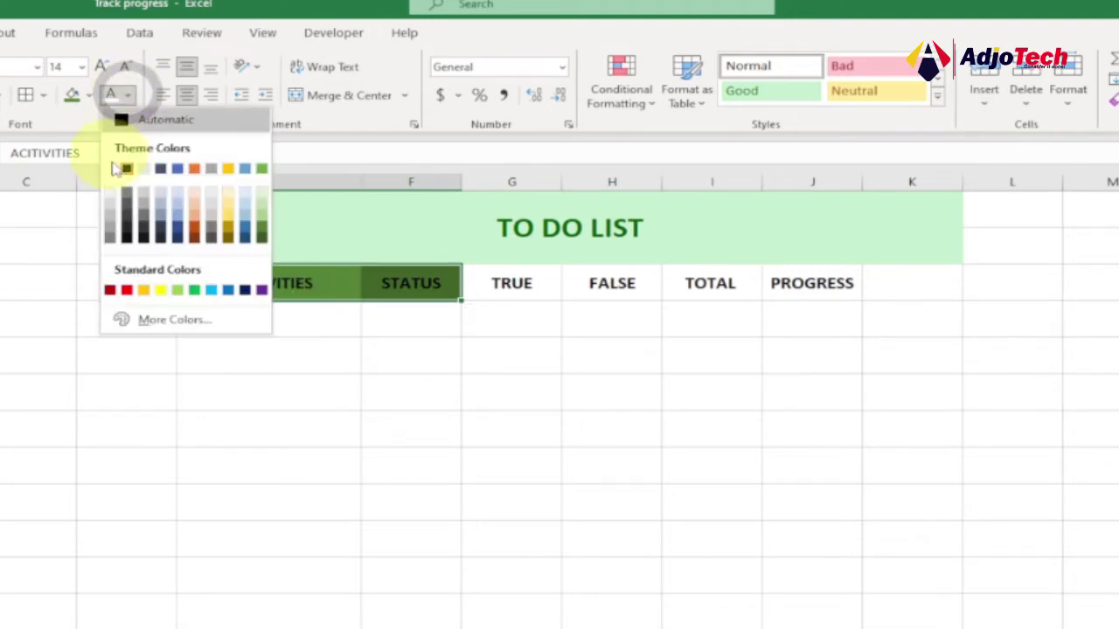
click(113, 167)
- Fill the TRUE, FALSE, TOTAL and PROGRESS header cells G3:J3 with dark orange
drag(496, 289, 791, 277)
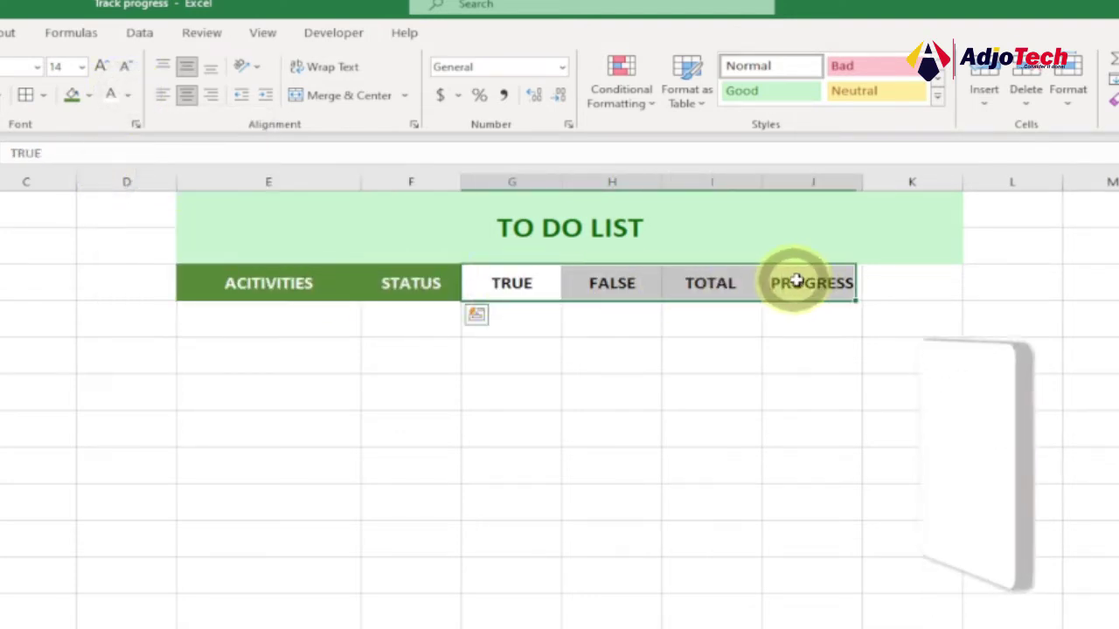
click(90, 96)
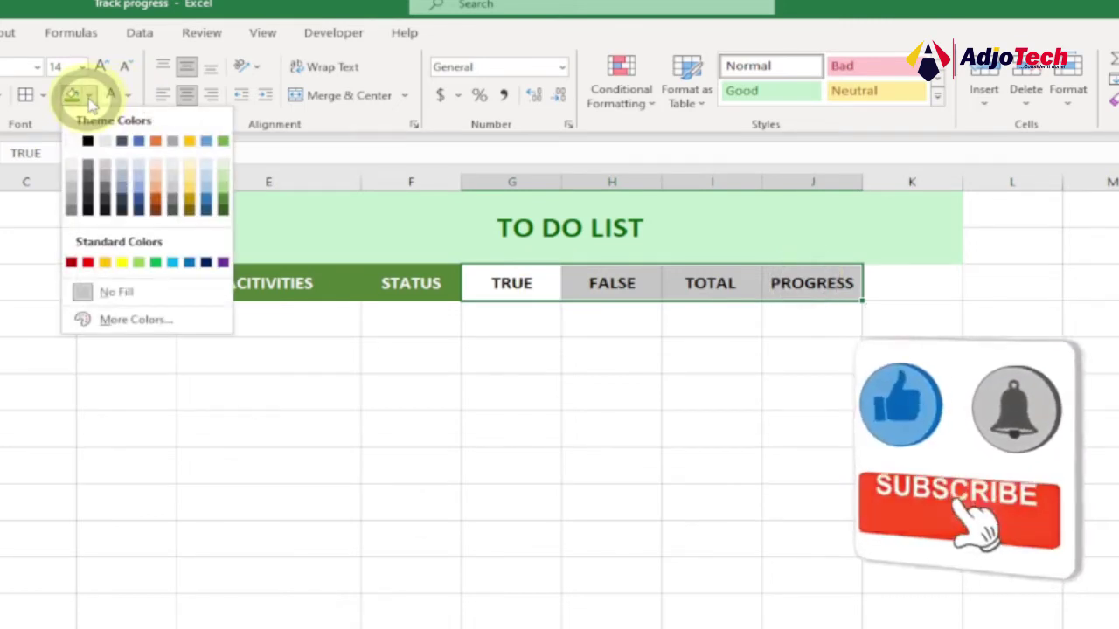
click(155, 198)
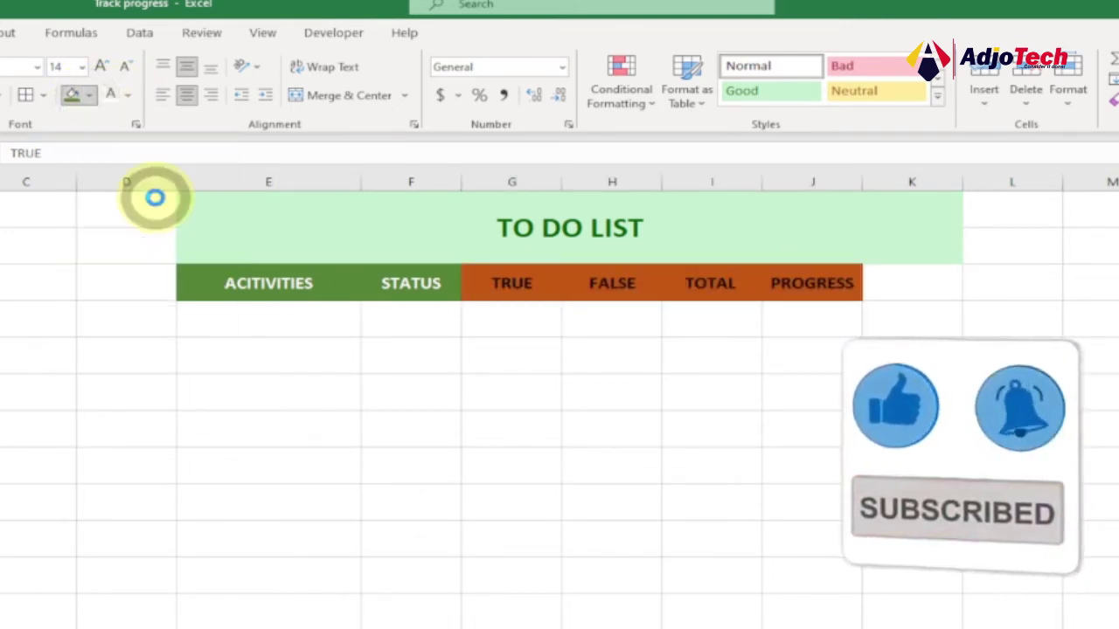
click(603, 382)
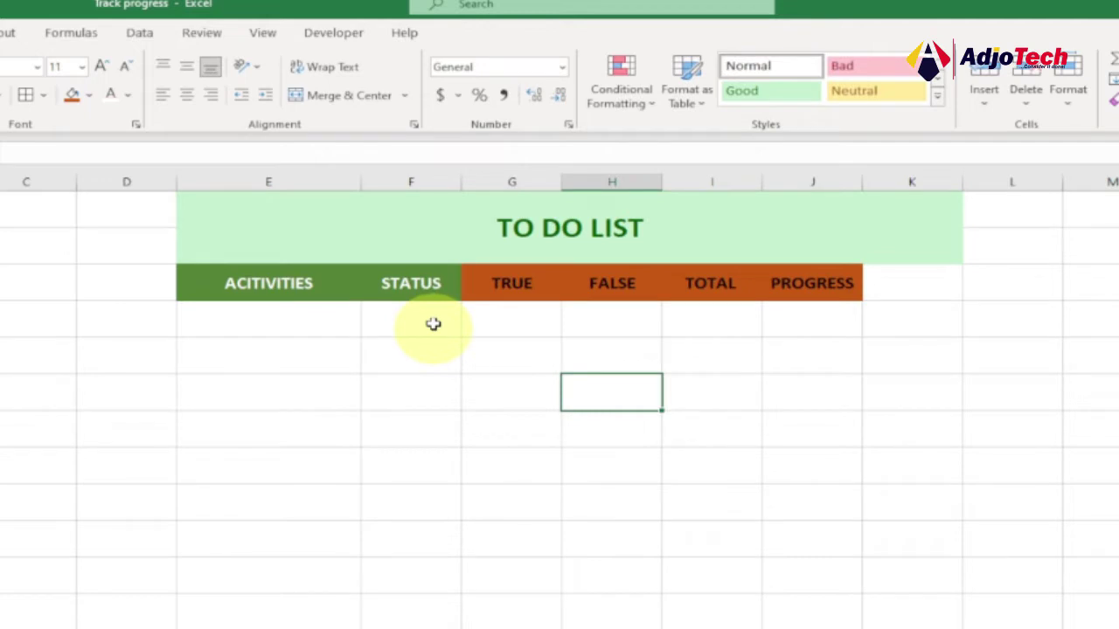
click(533, 278)
click(266, 327)
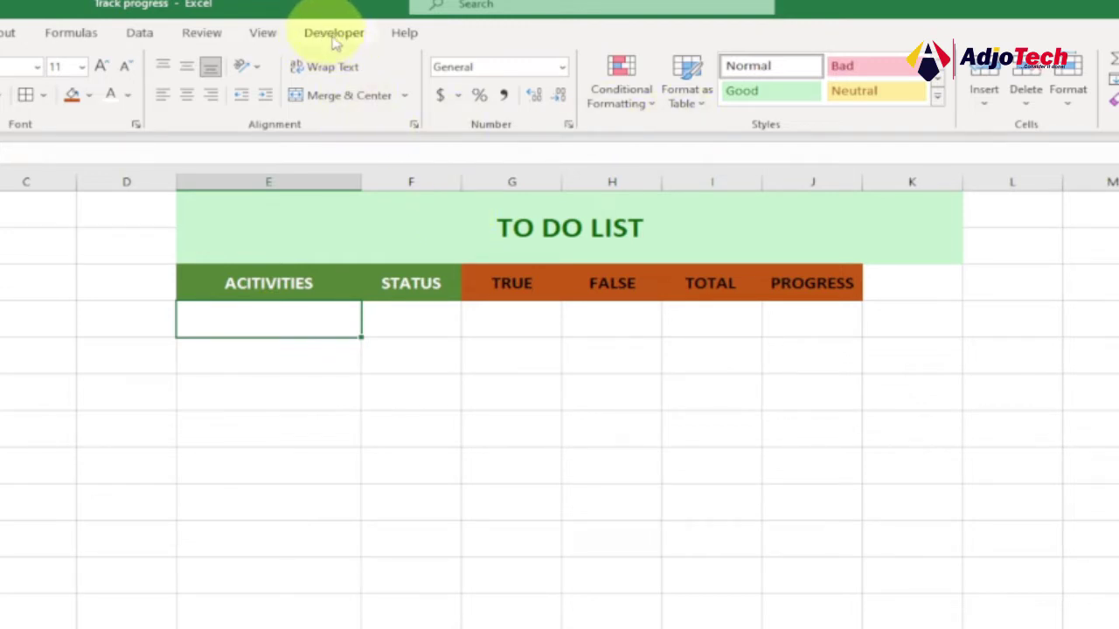
- Hide the Developer tab through the ribbon customization options
right_click(345, 125)
click(398, 164)
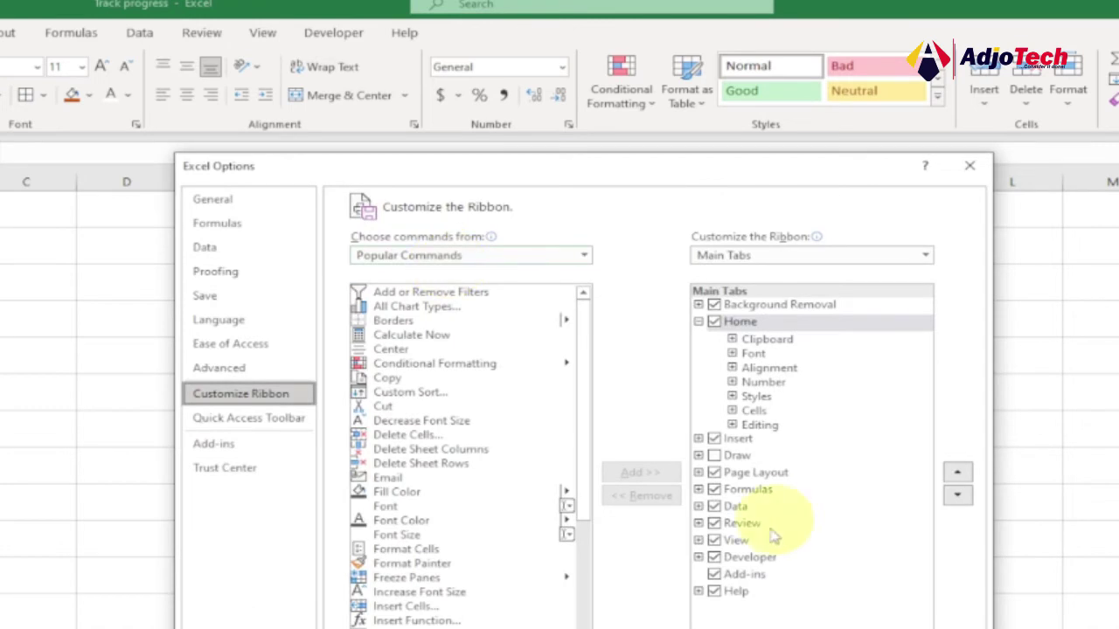
click(714, 557)
key(Return)
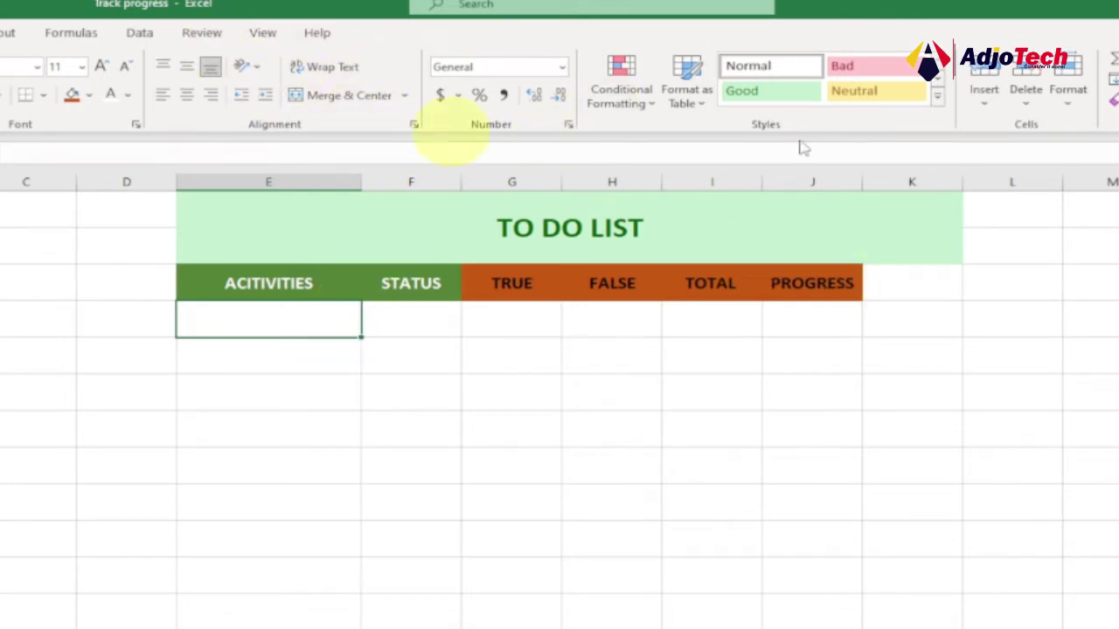
- Enable the Developer tab in the ribbon customization options
right_click(366, 122)
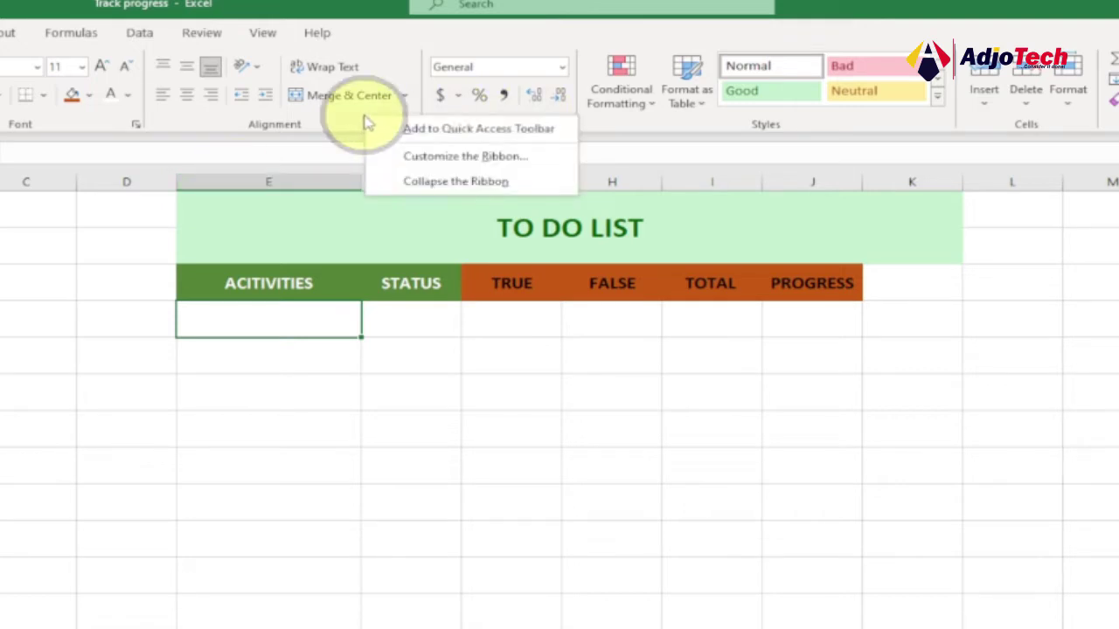
click(442, 163)
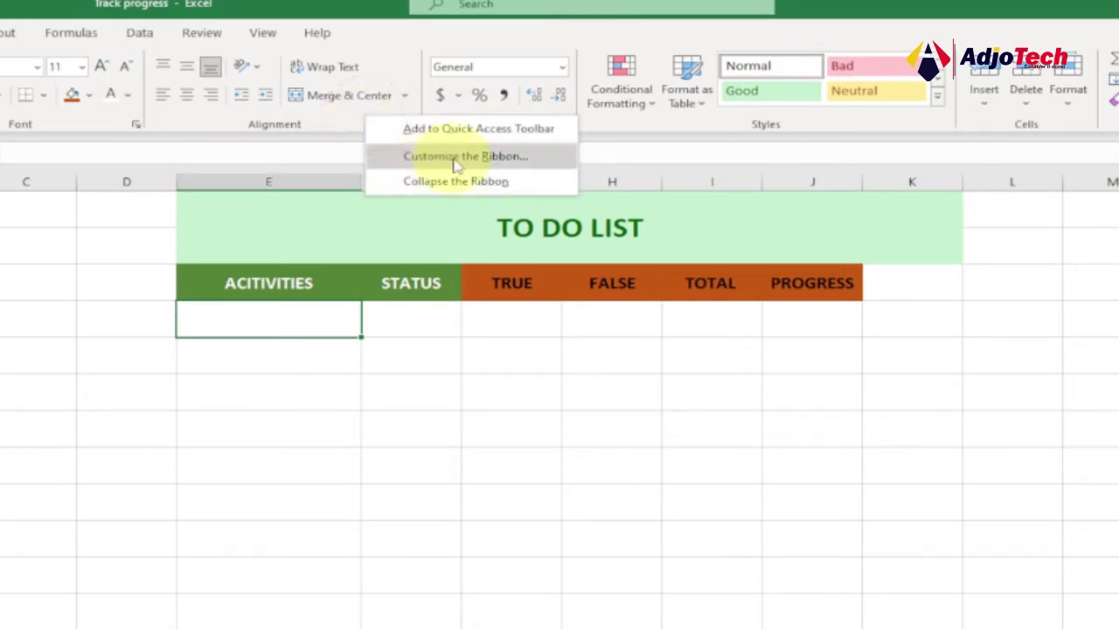
click(456, 158)
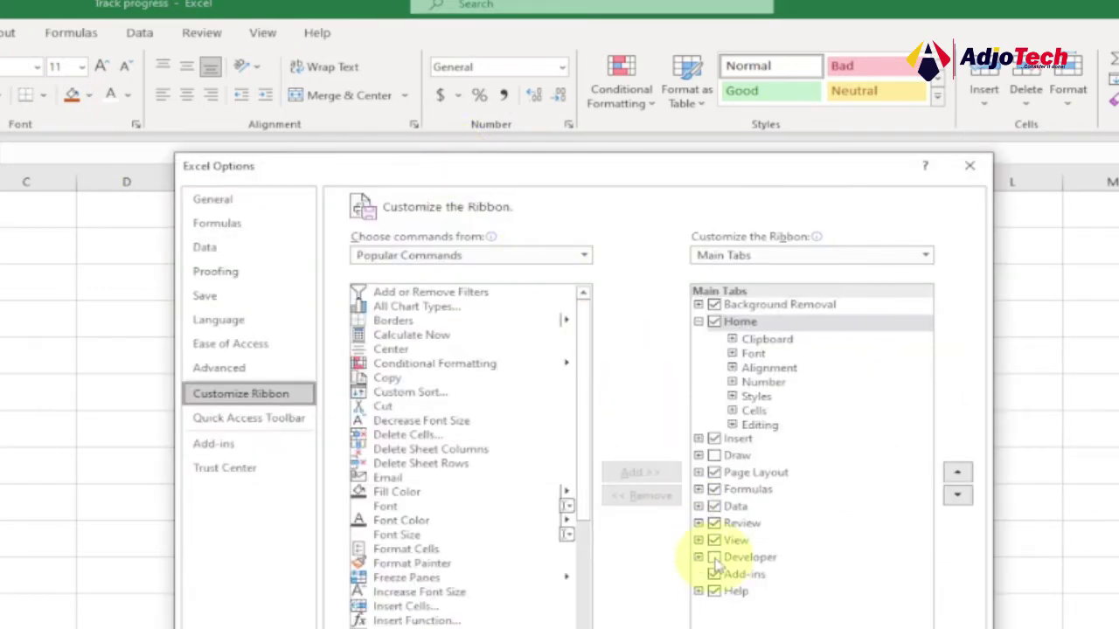
click(714, 560)
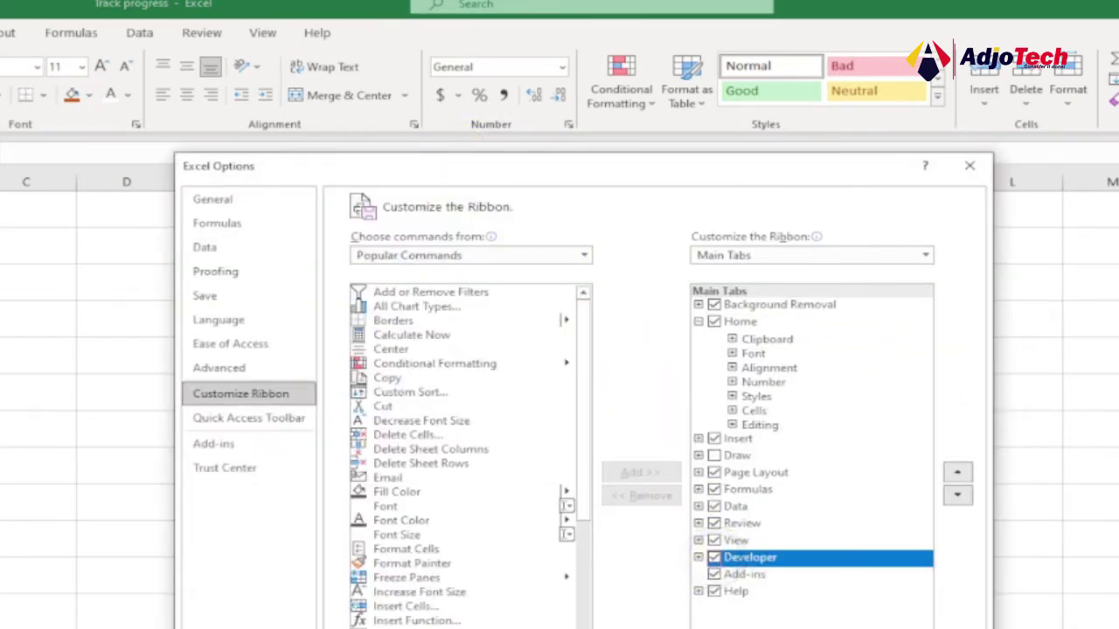
key(Return)
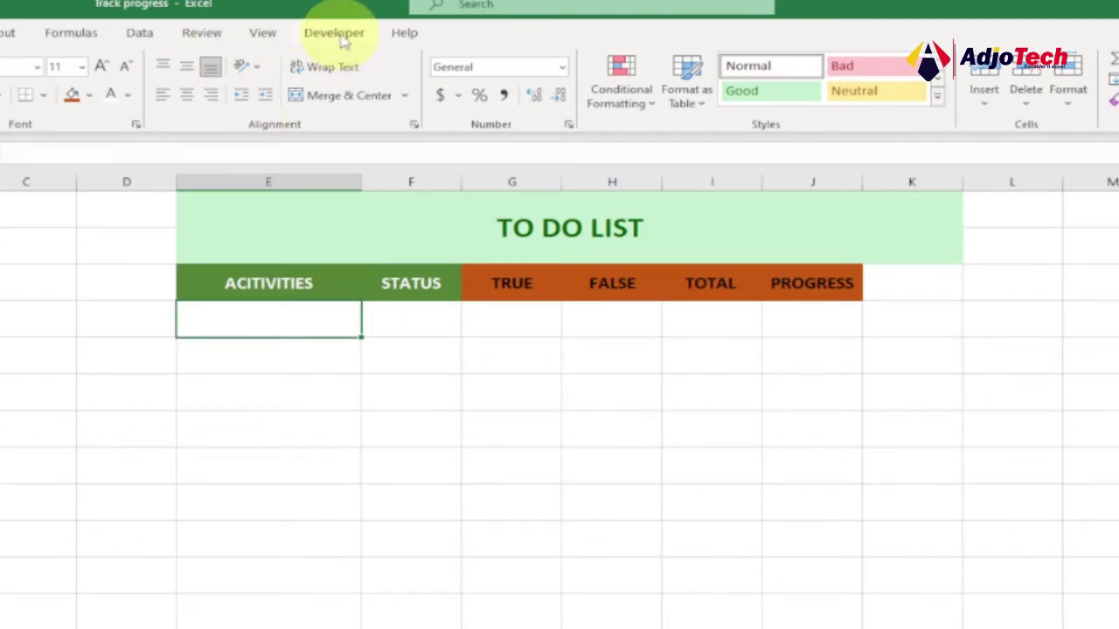
- Insert a check box form control in cell E4, directly below the ACITIVITIES heading
click(336, 33)
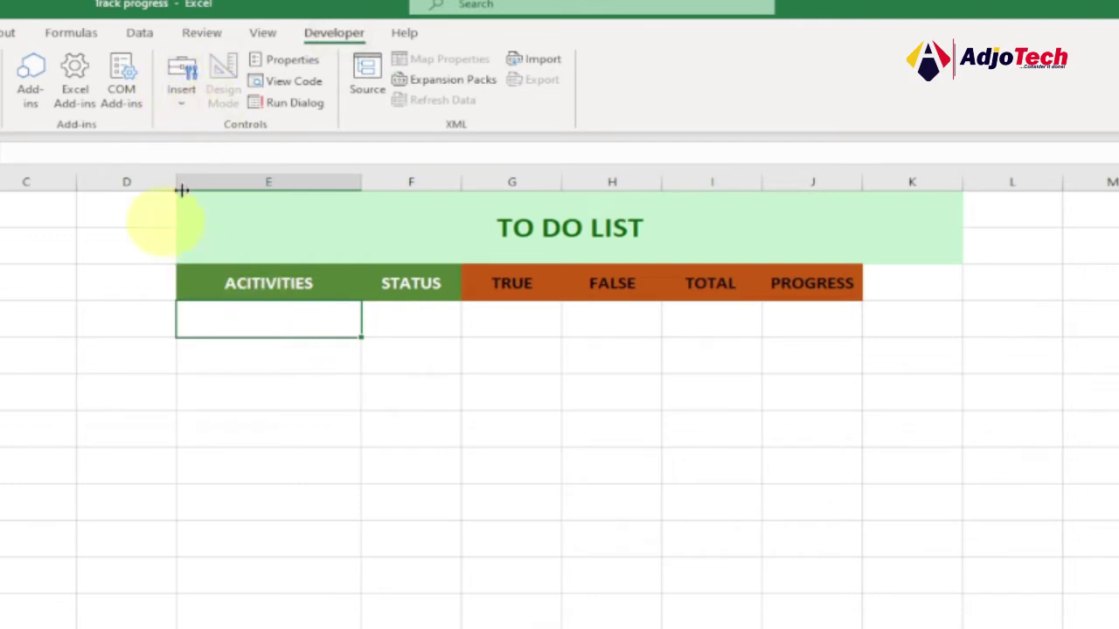
click(183, 106)
click(213, 151)
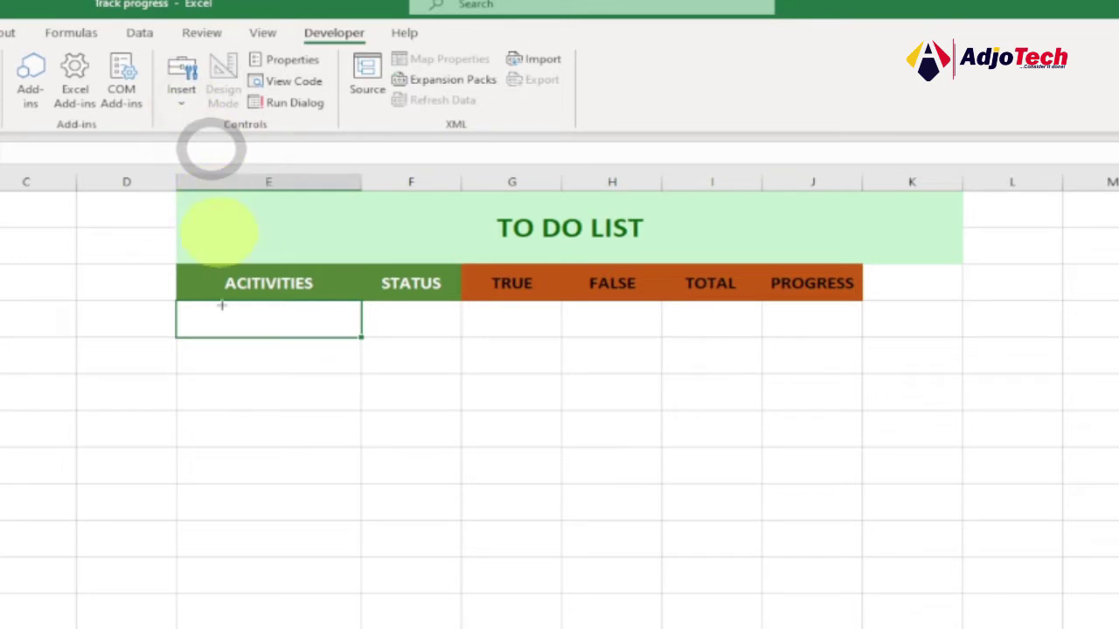
drag(189, 311, 334, 332)
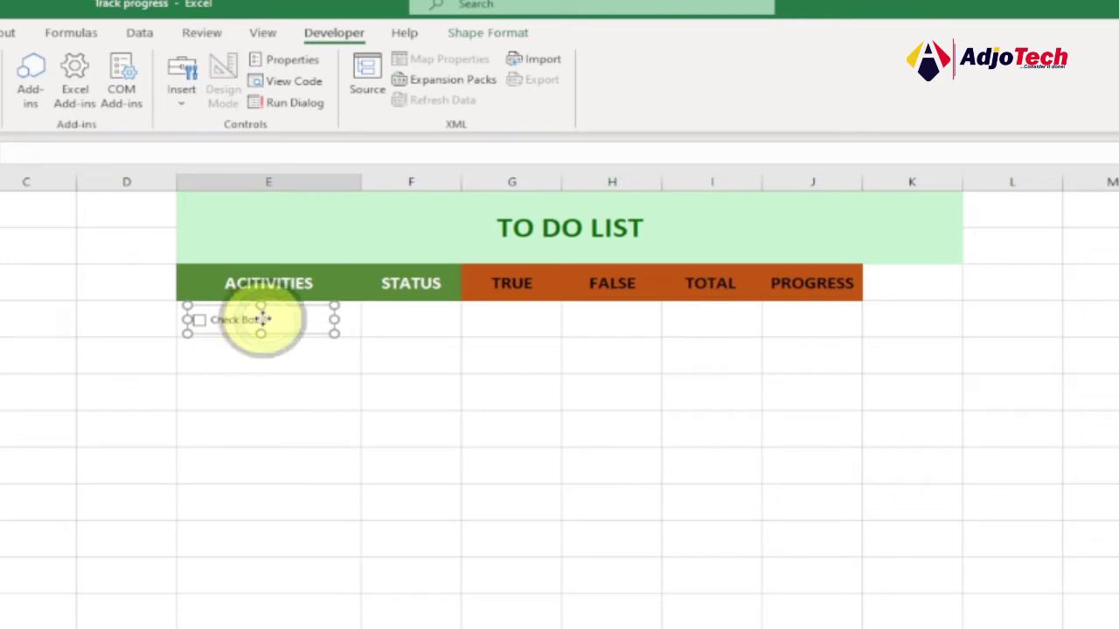
- Replace the check box's default label in E4 with Web Design
right_click(262, 320)
click(305, 408)
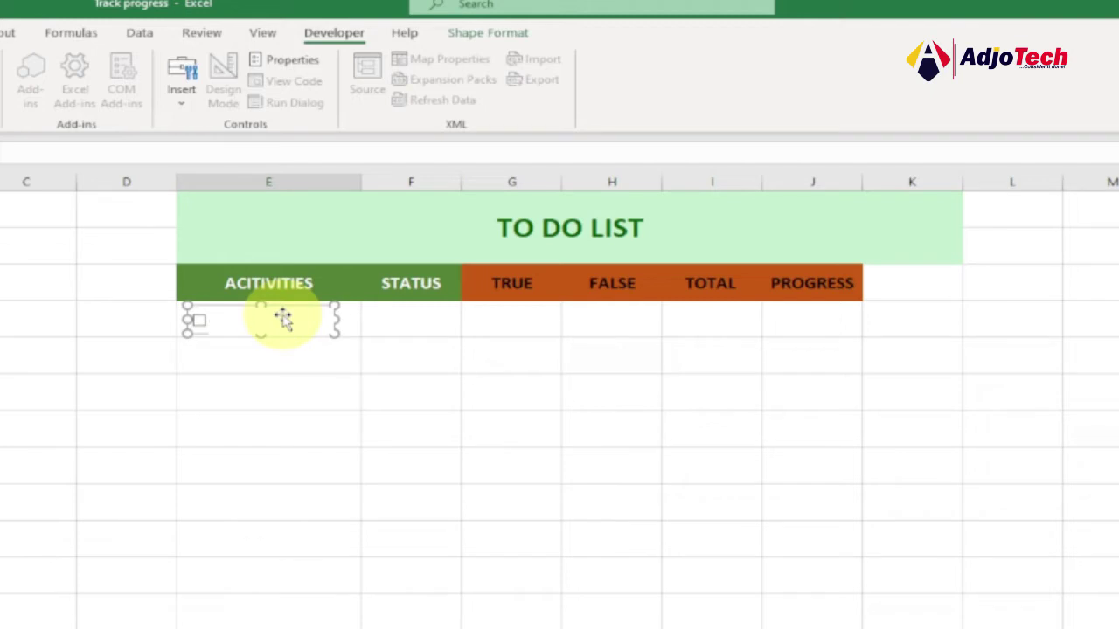
text(Web Design)
click(262, 352)
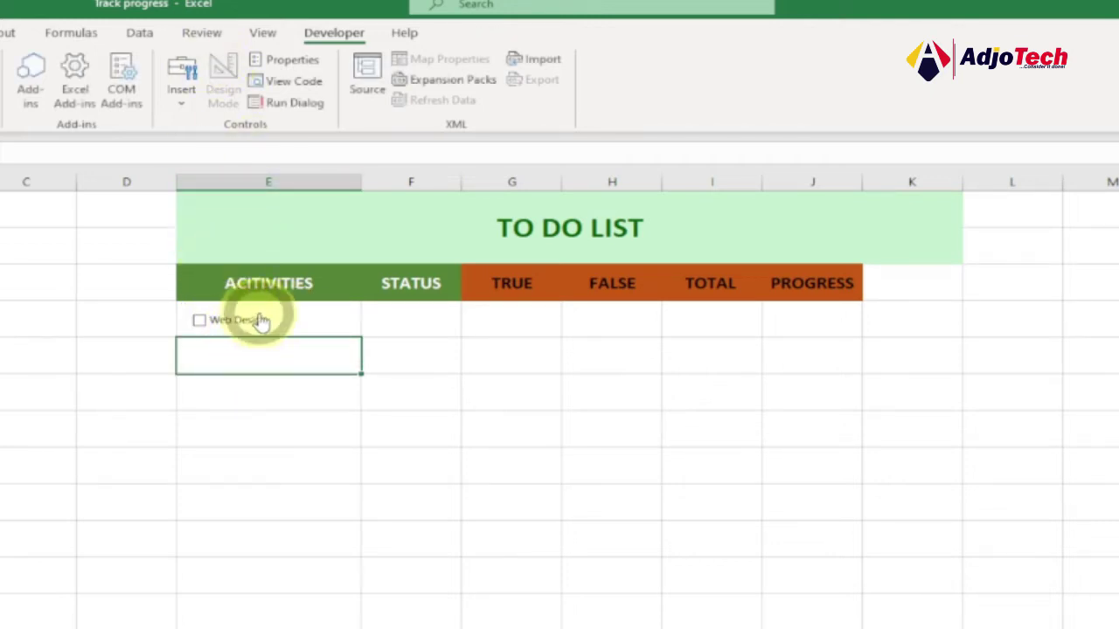
- Tick the Web Design check box and fill cell E4 down to E8 to copy it
click(262, 321)
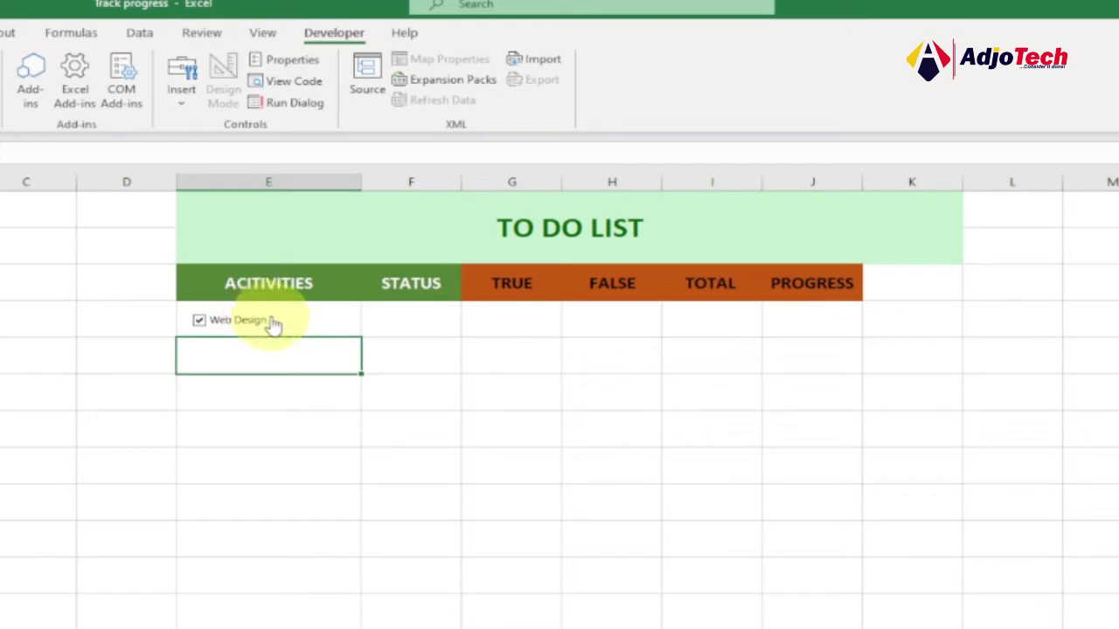
click(337, 322)
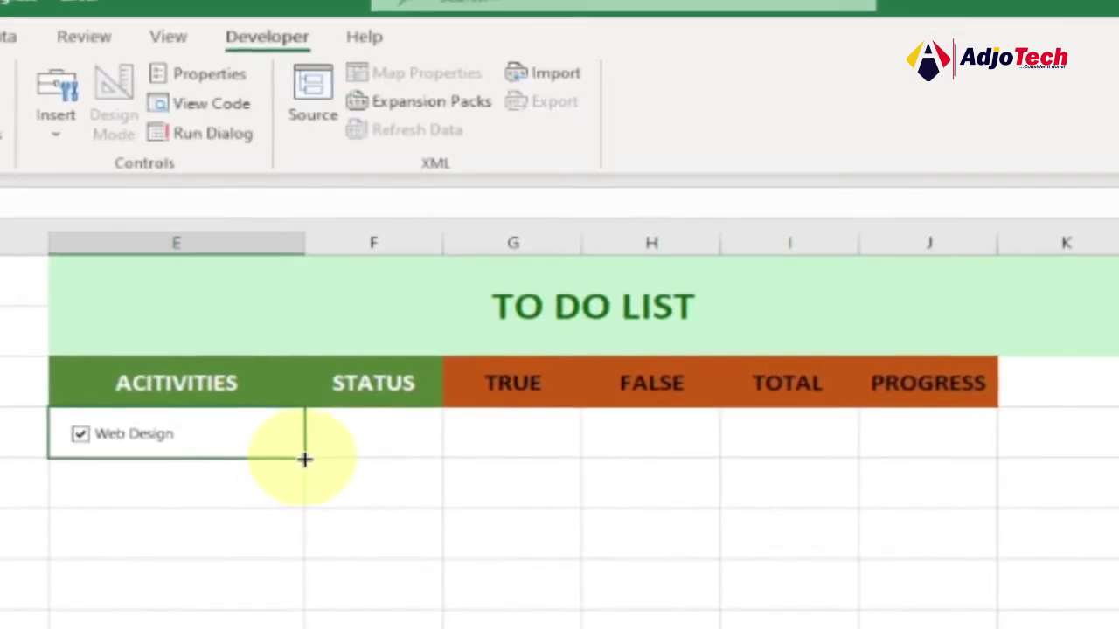
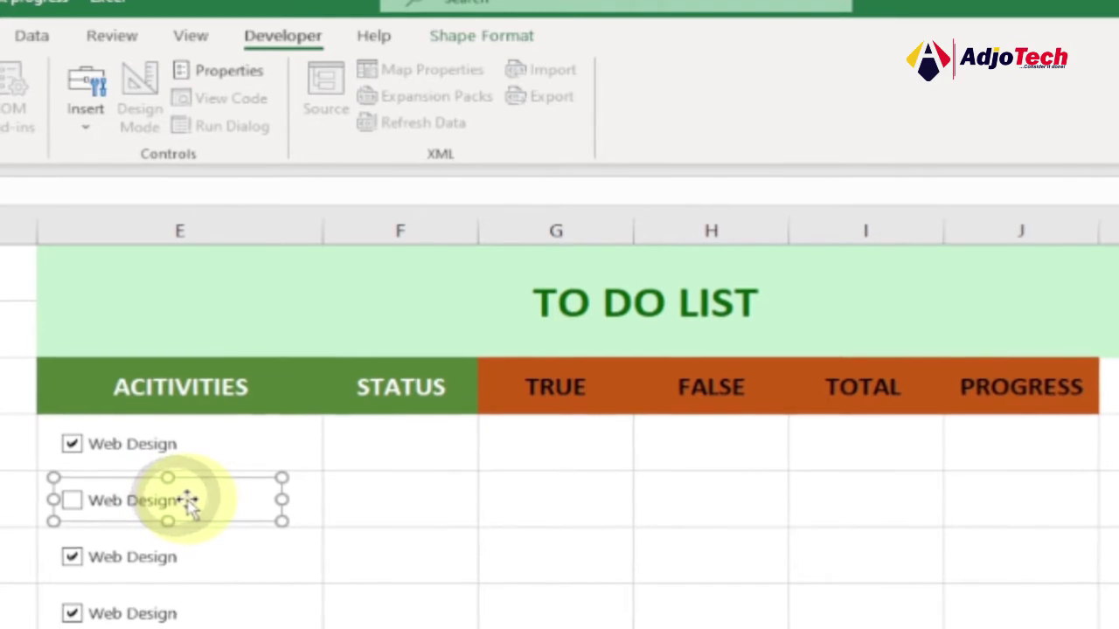
- Change the label of the second check box, in cell E5, to Graphic Design
key(BackSpace)
key(BackSpace)
key(BackSpace)
key(BackSpace)
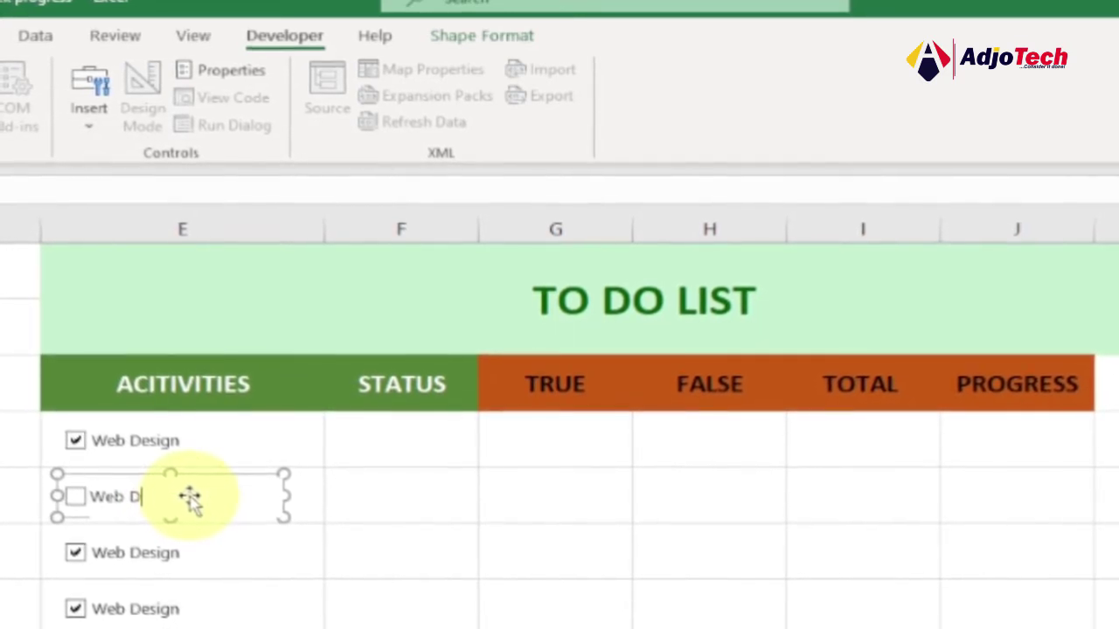
text(Geraph)
key(BackSpace)
key(BackSpace)
text(raphi)
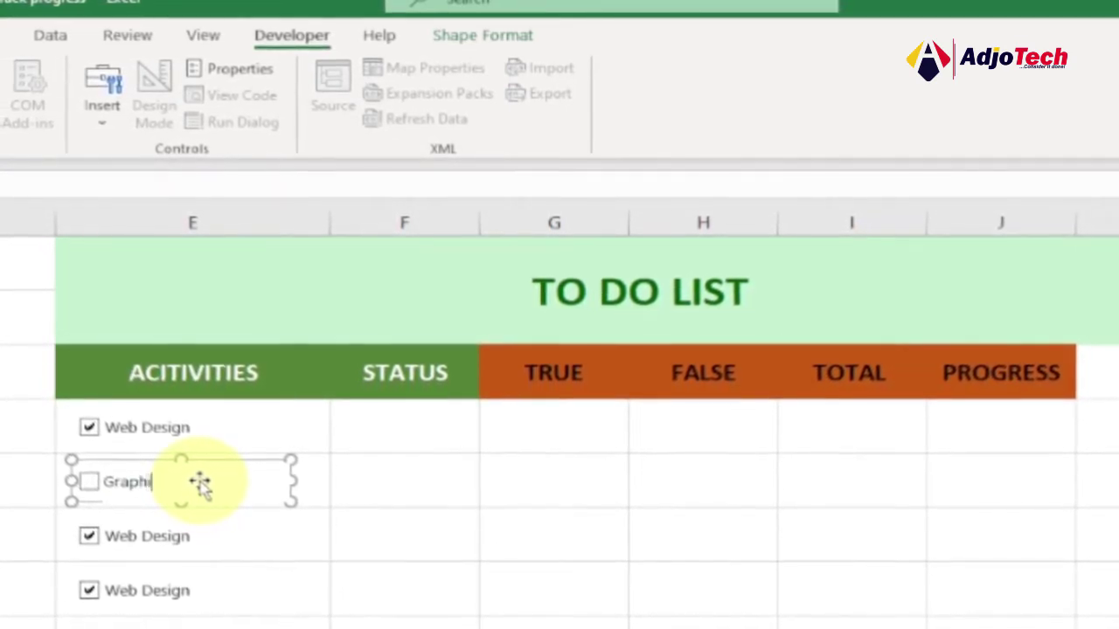
text(c D)
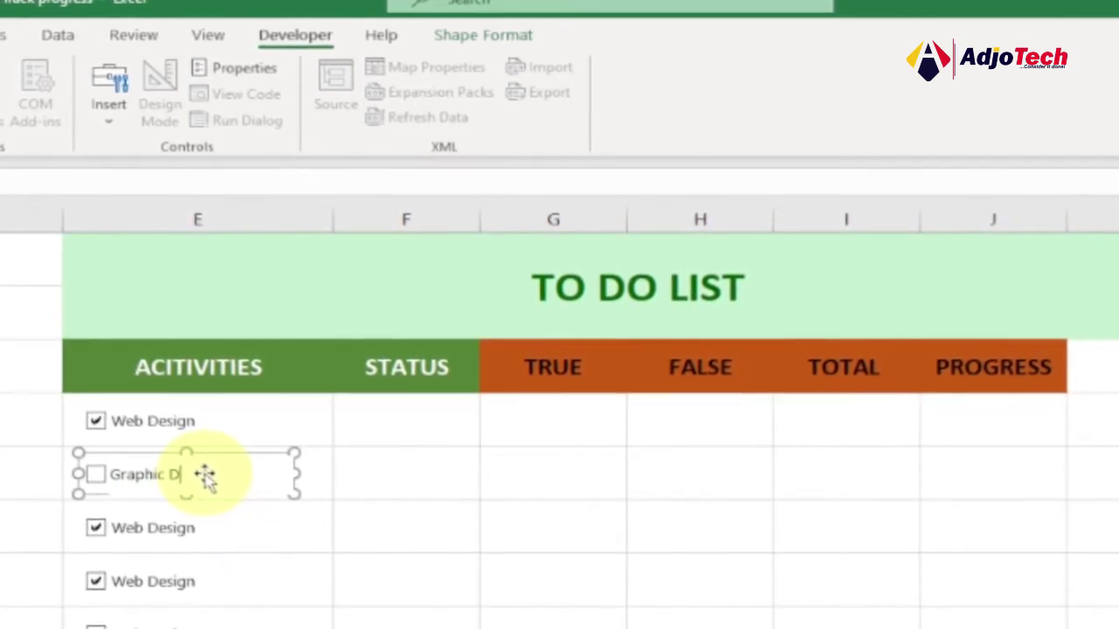
text(esign)
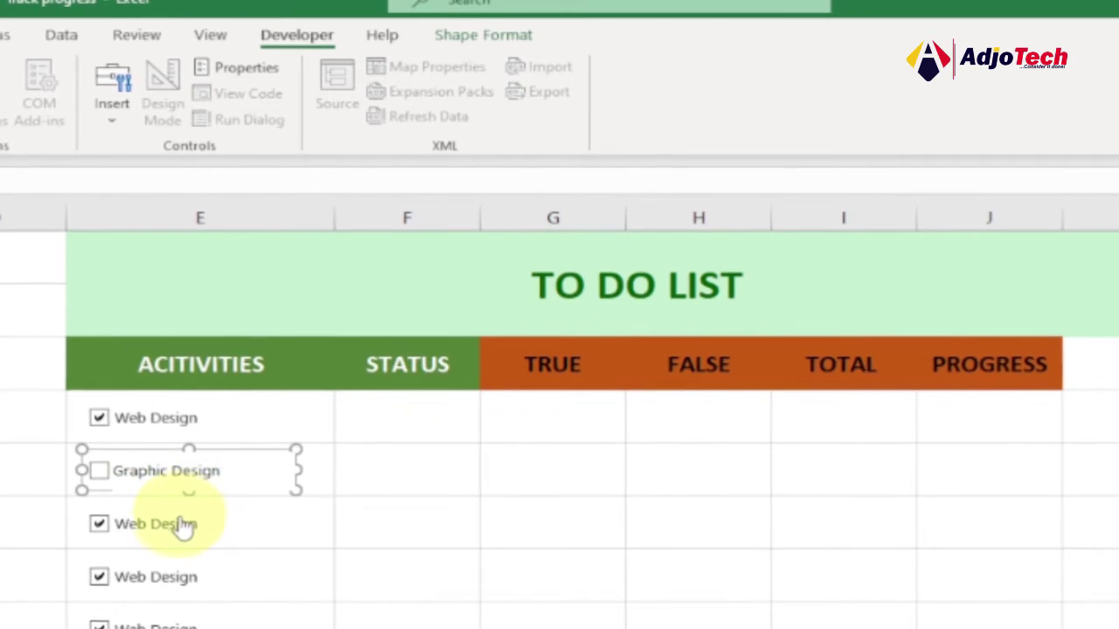
- Change the label of the third check box, in cell E6, to Programming
right_click(171, 521)
click(238, 617)
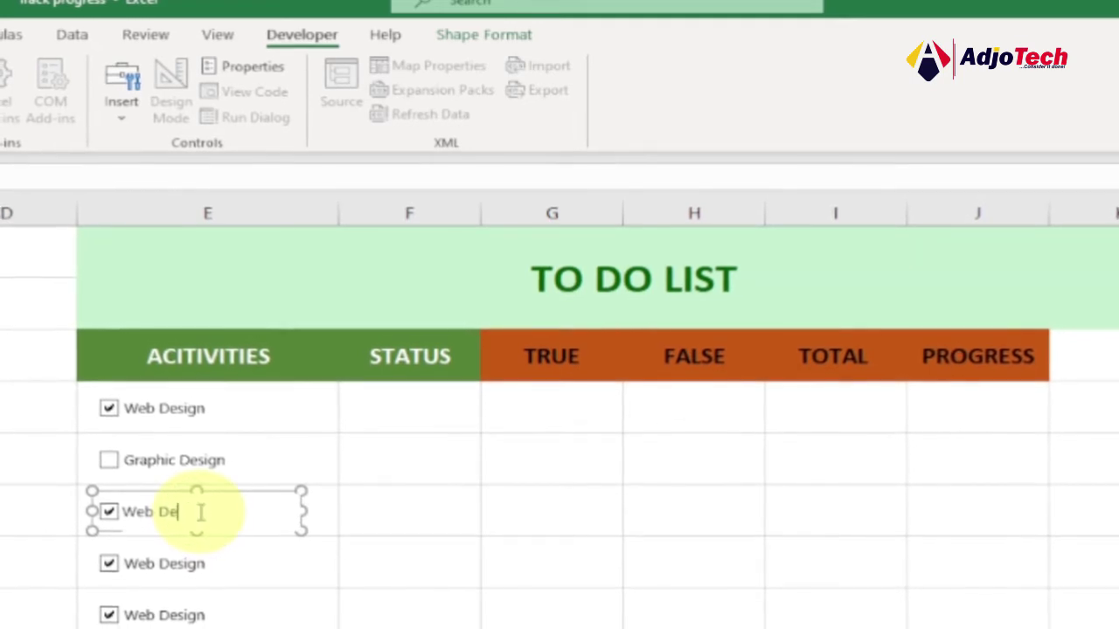
key(BackSpace)
text(P)
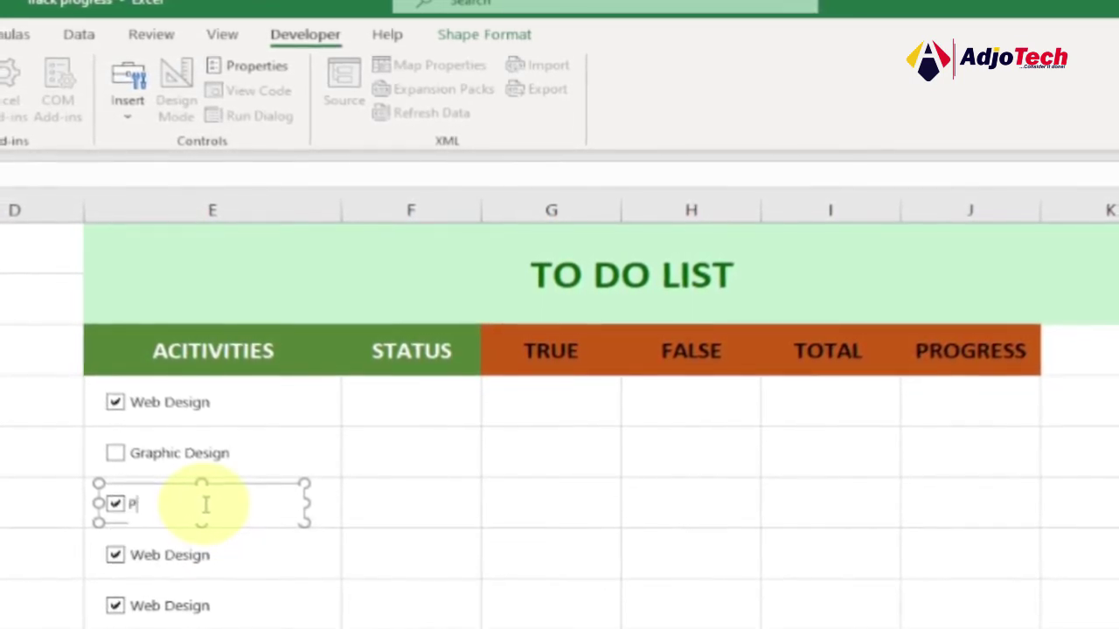
text(rogrammi)
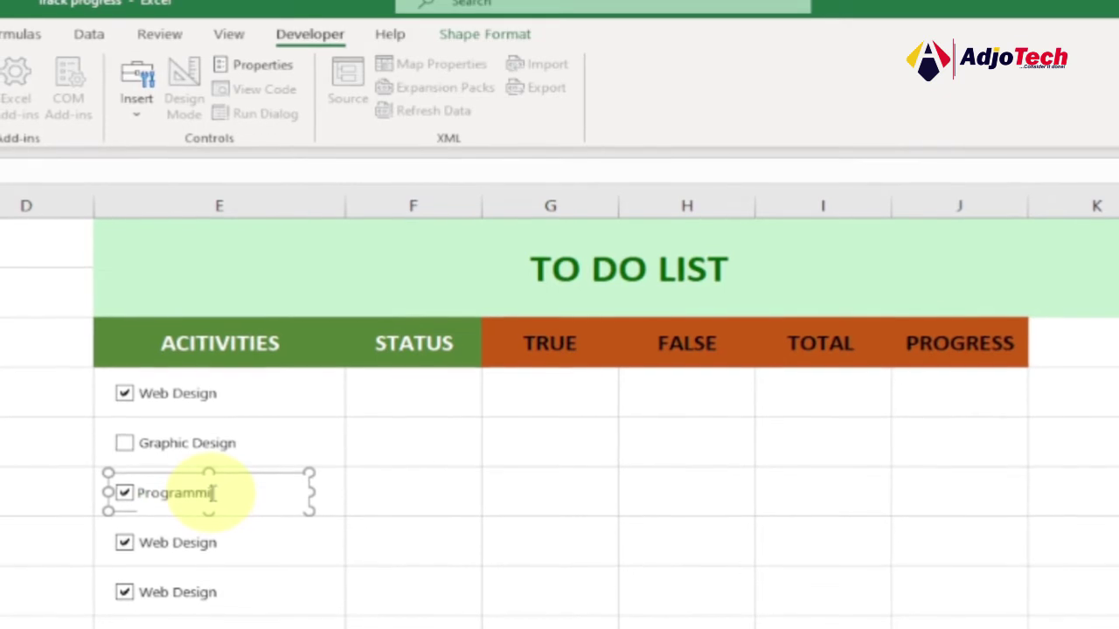
text(ng)
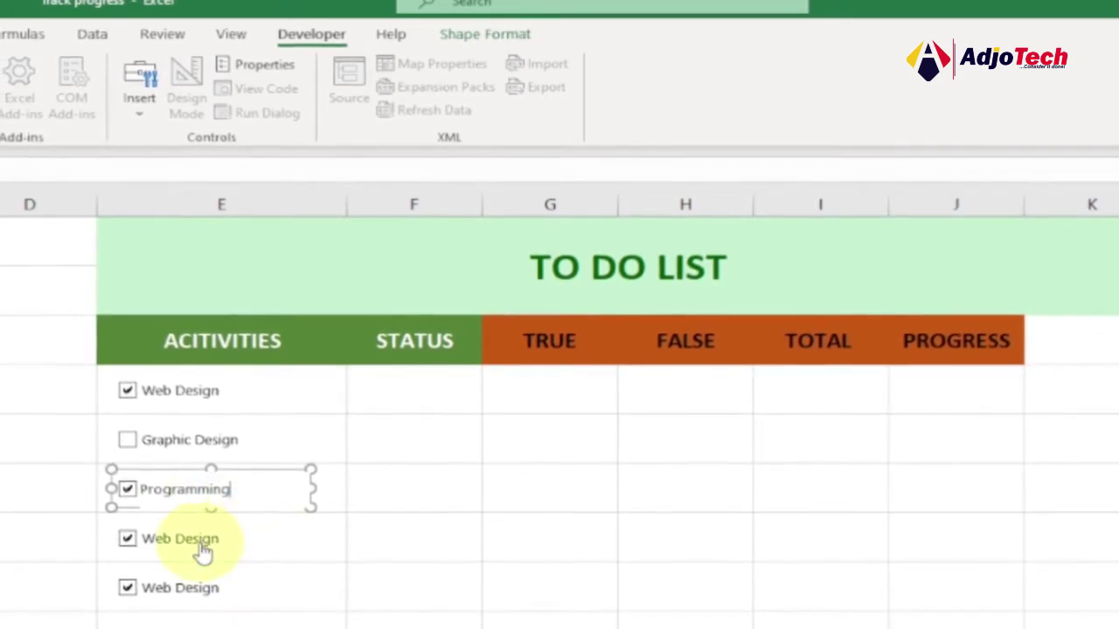
- Change the label of the fourth check box, in cell E7, to UI/UX Design
right_click(201, 539)
click(272, 622)
click(234, 541)
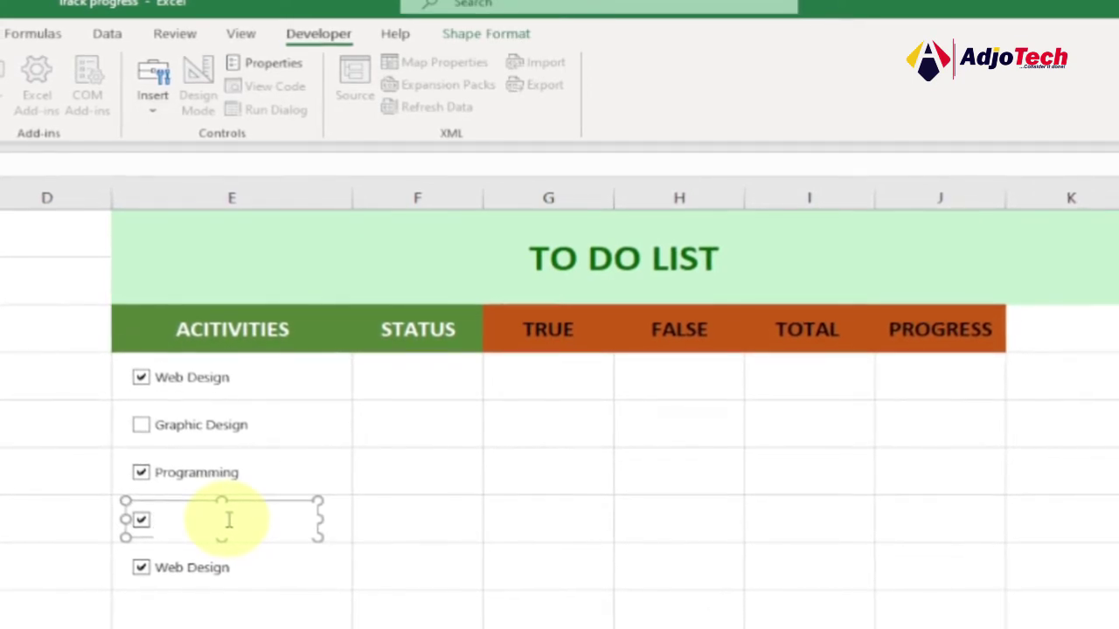
key(BackSpace)
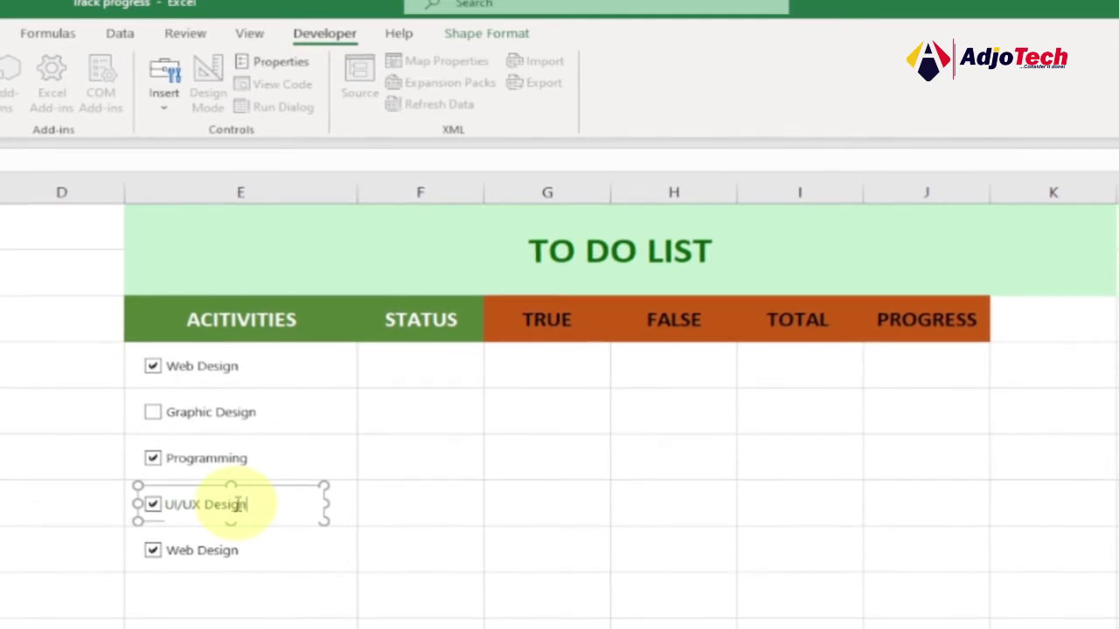
- Change the label of the fifth check box, in cell E8, to IT Training
right_click(224, 548)
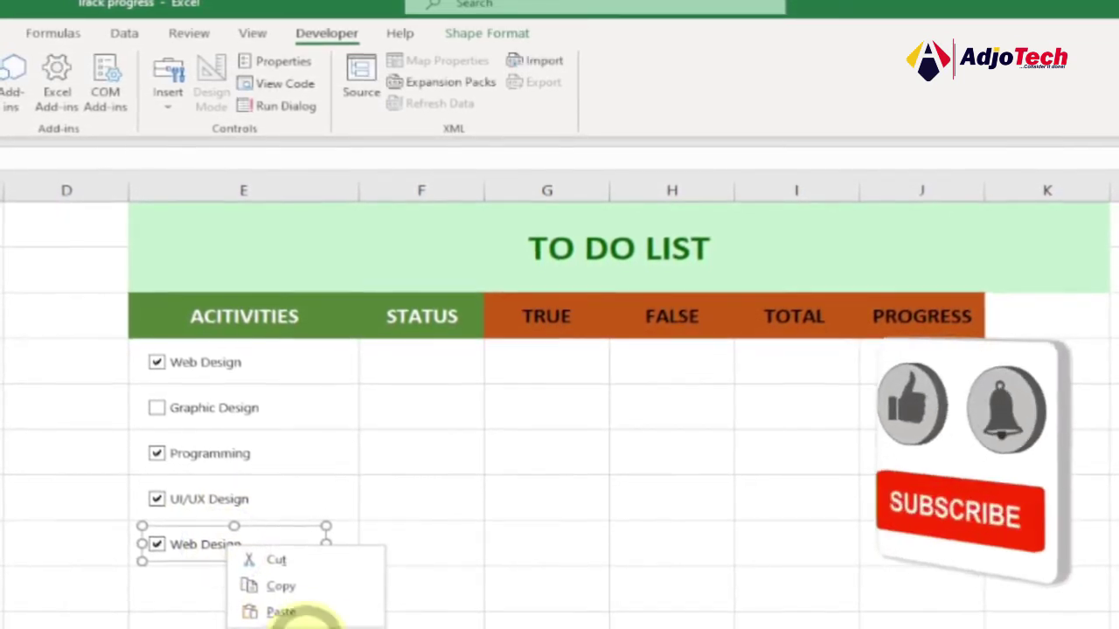
click(289, 624)
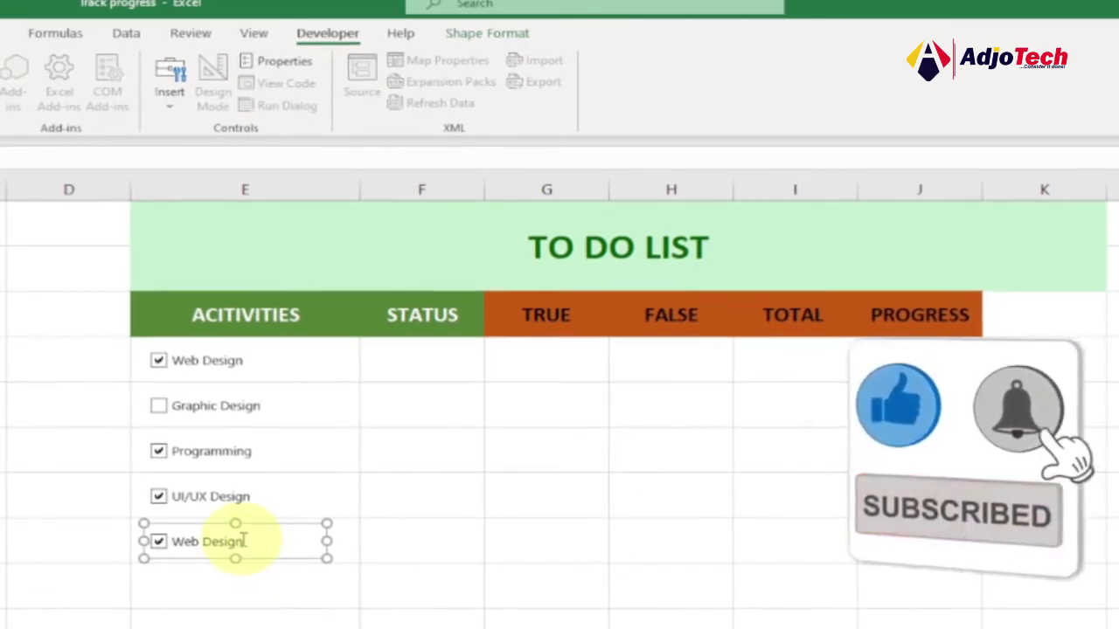
key(BackSpace)
key(BackSpace)
key(BackSpace)
key(BackSpace)
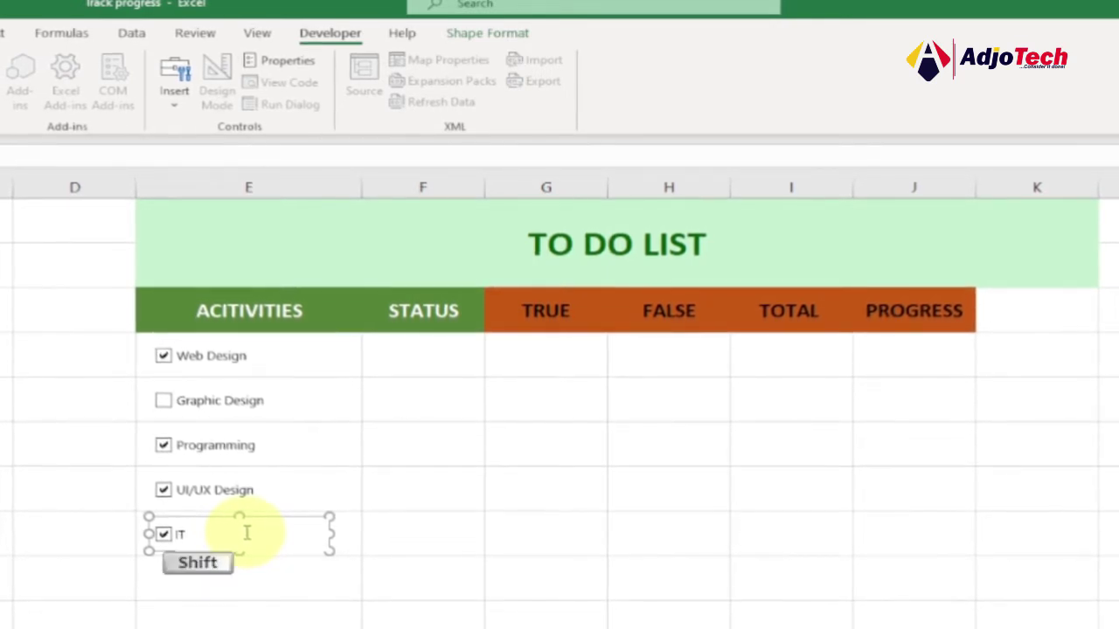
click(248, 532)
text(IT Training)
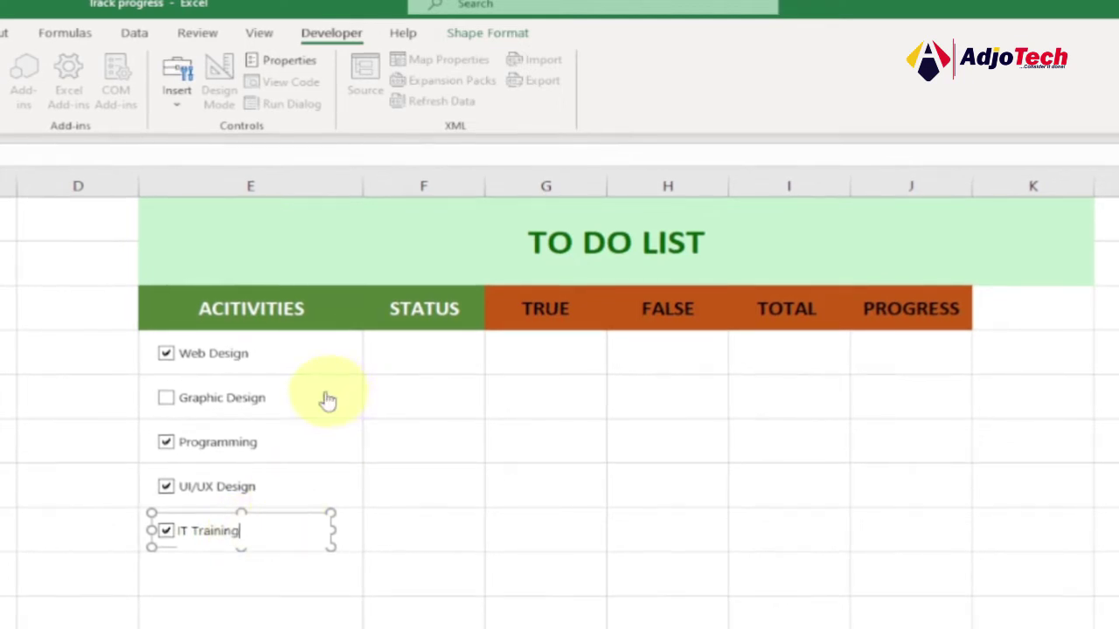
click(408, 353)
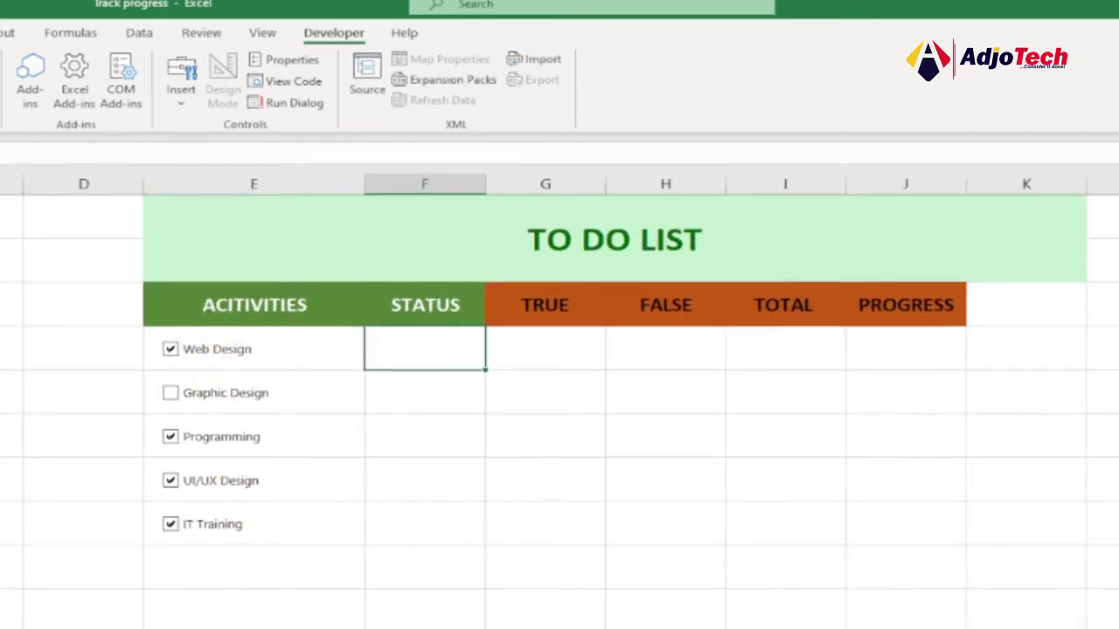
scroll(560, 402, up, 1)
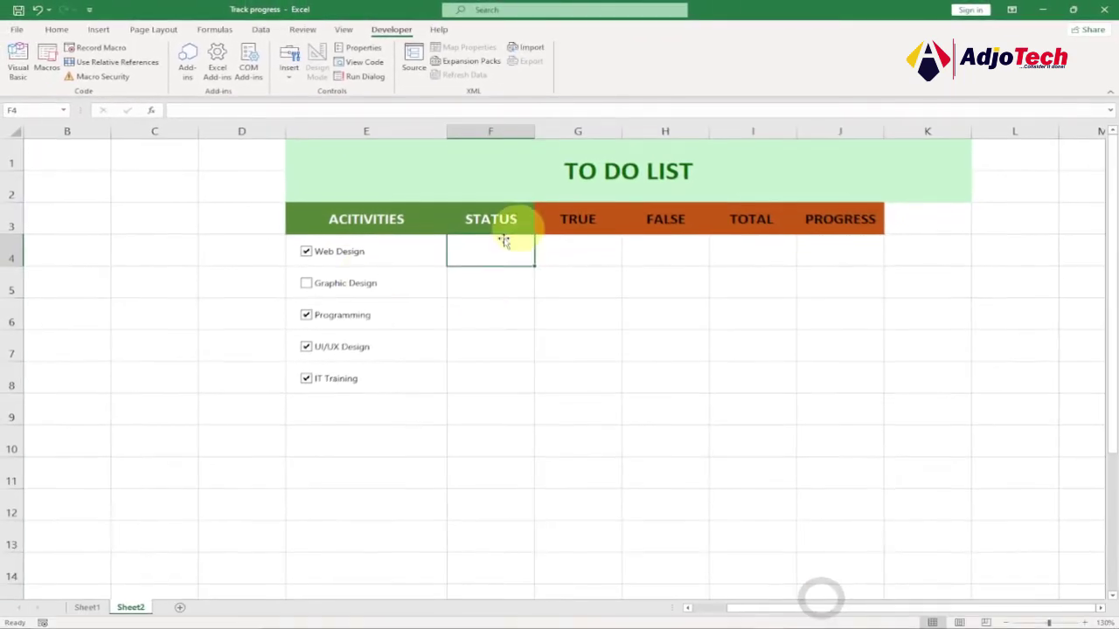
right_click(347, 251)
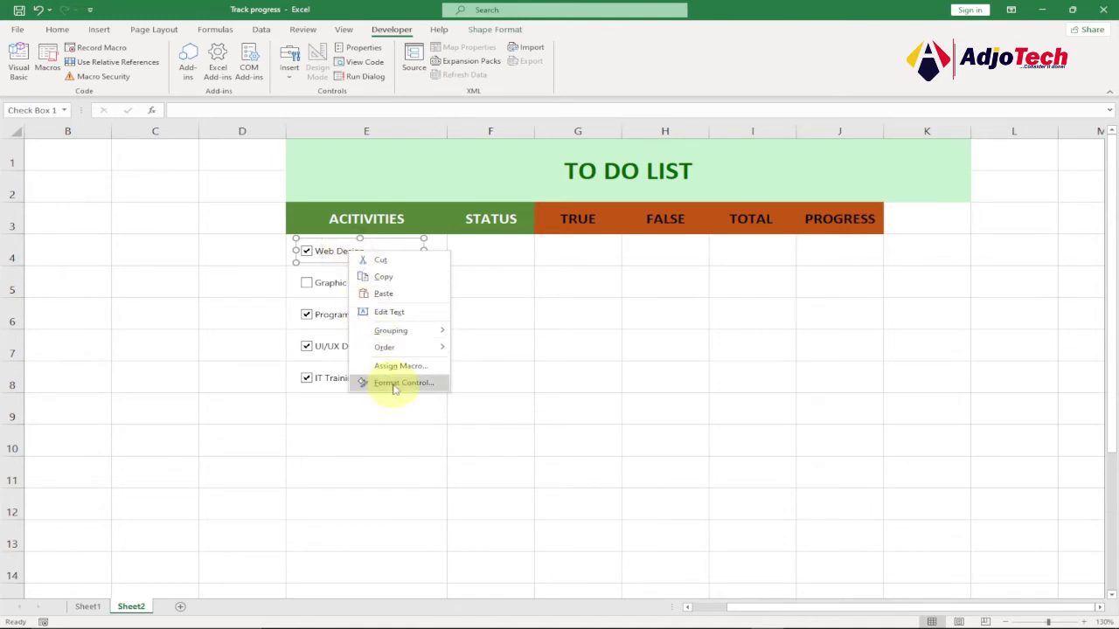
click(334, 253)
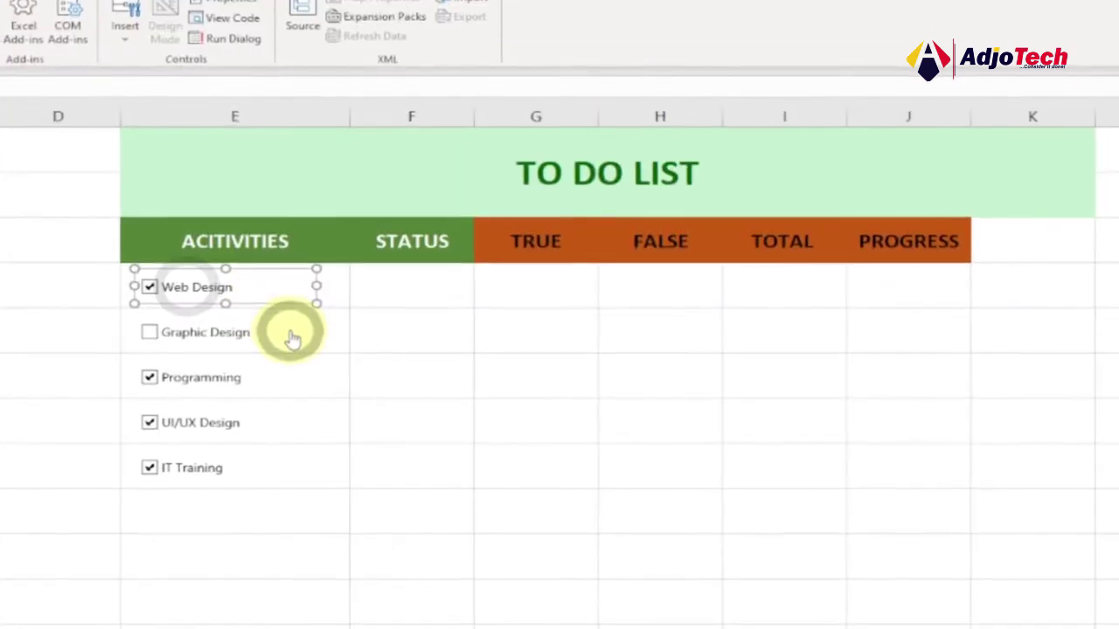
click(407, 282)
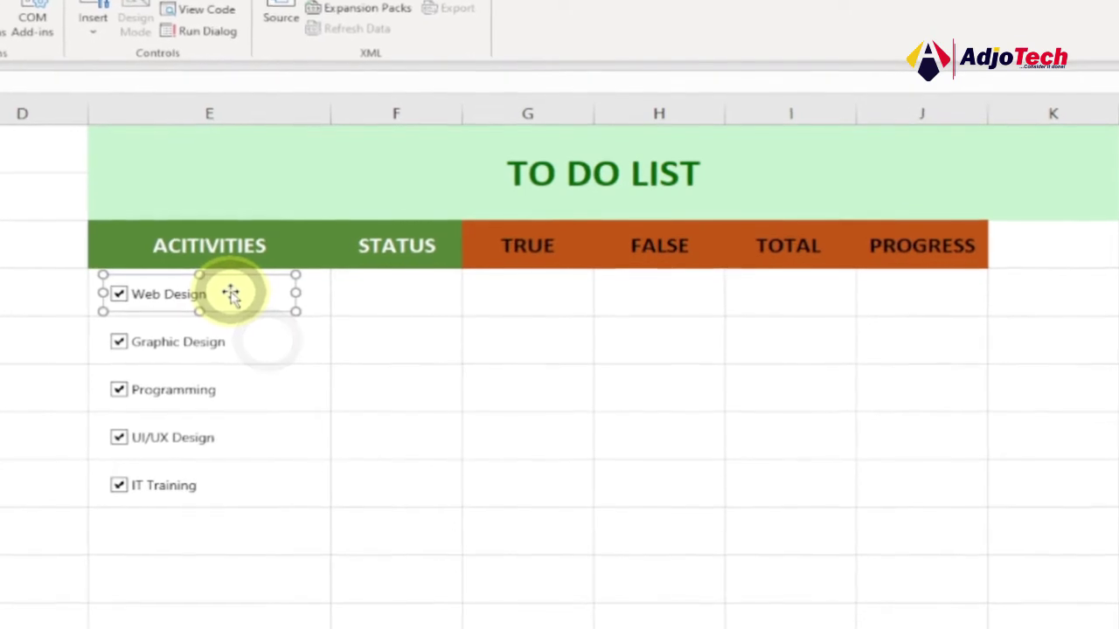
right_click(228, 295)
click(293, 495)
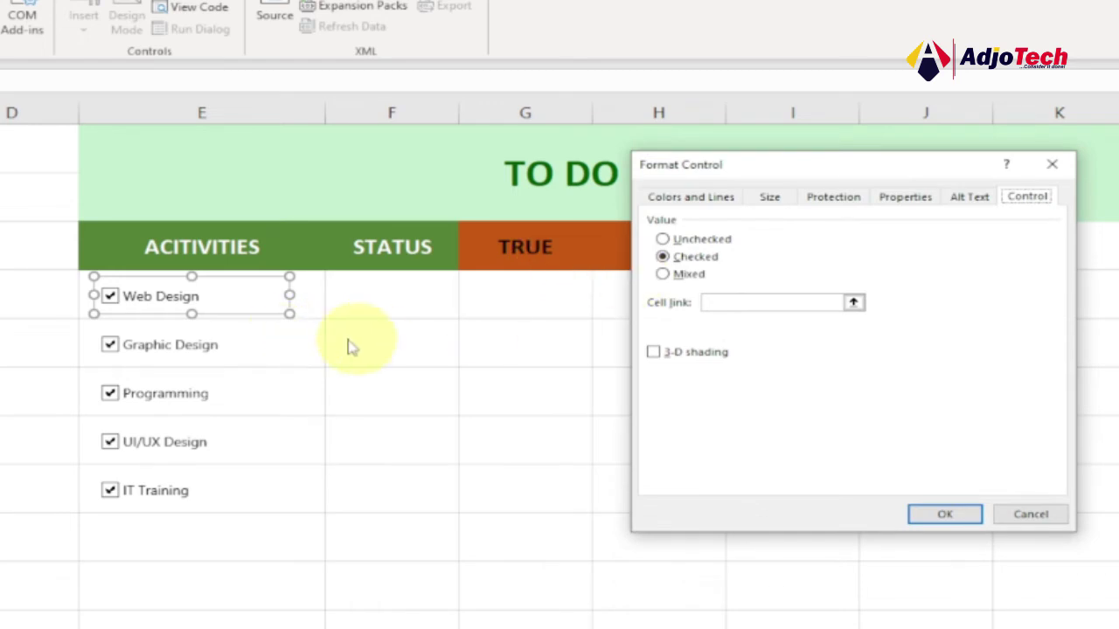
click(1015, 514)
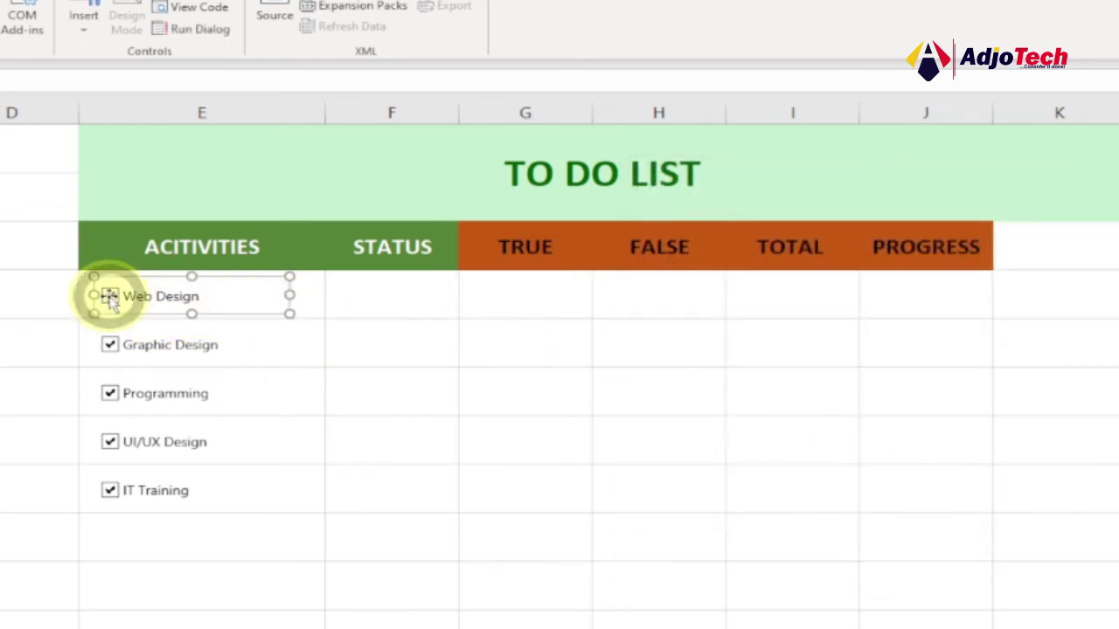
click(225, 390)
click(150, 392)
click(144, 392)
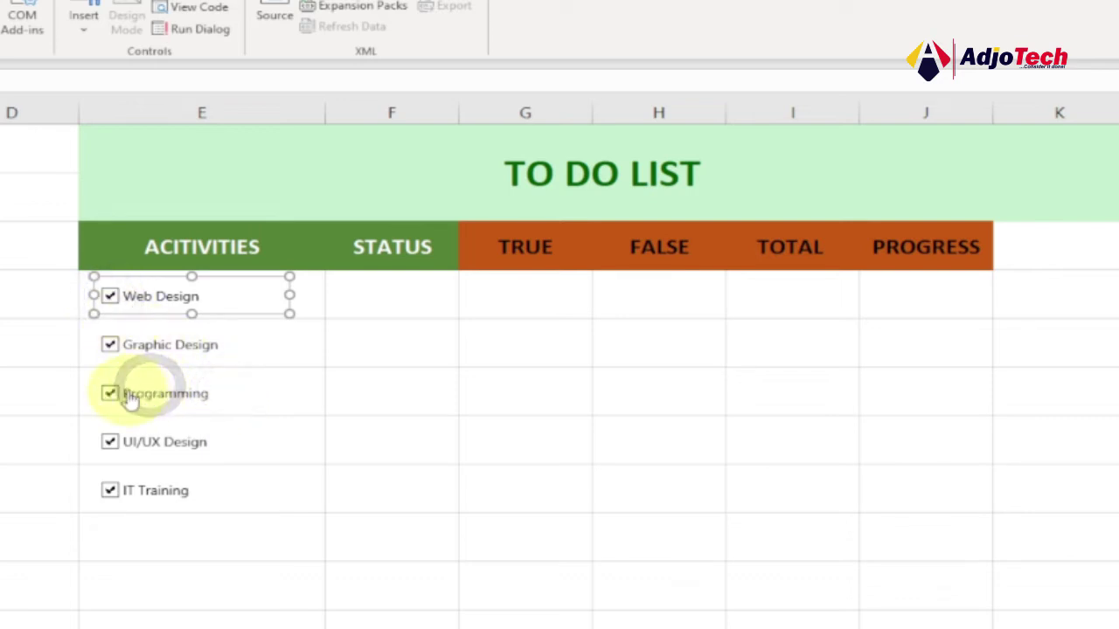
click(201, 409)
- Clear the Web Design check box and set its cell link to $F$4 in the control's format settings
click(111, 300)
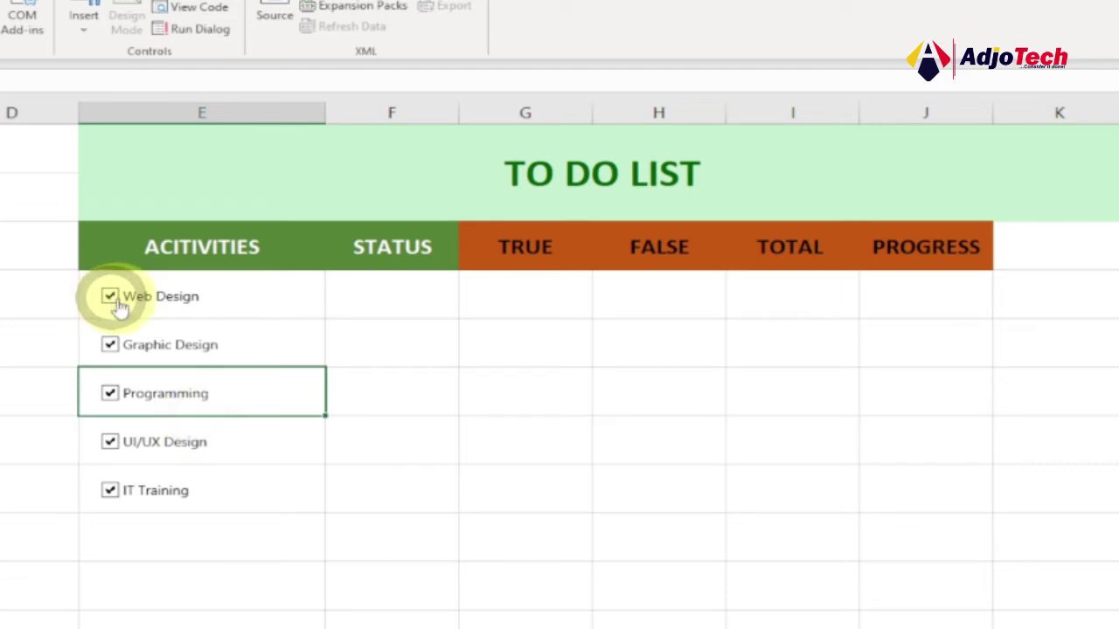
right_click(160, 300)
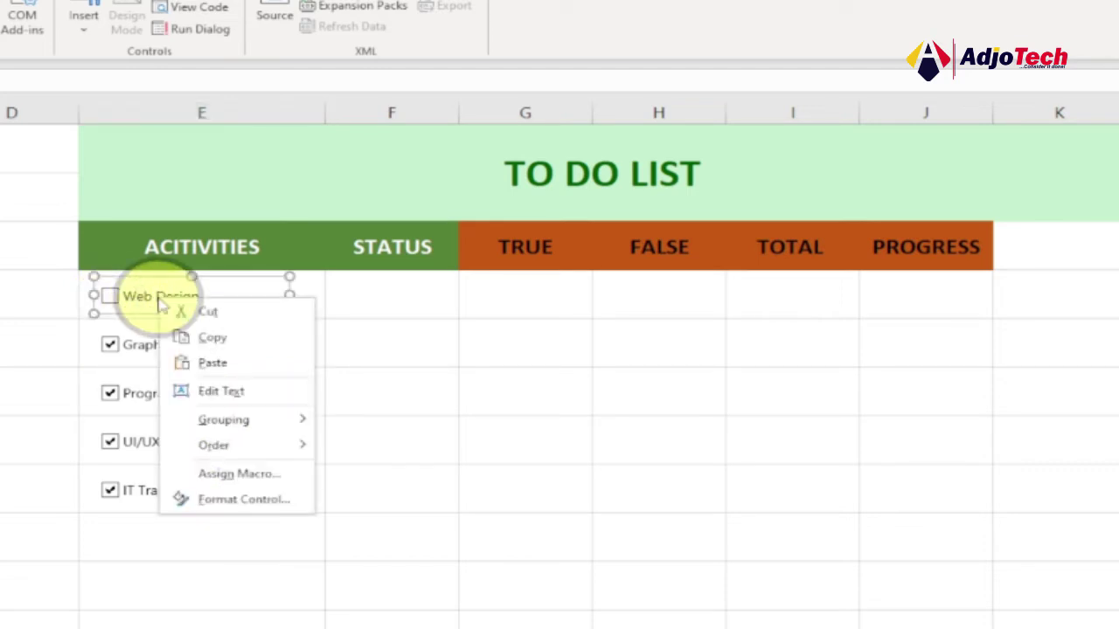
click(232, 504)
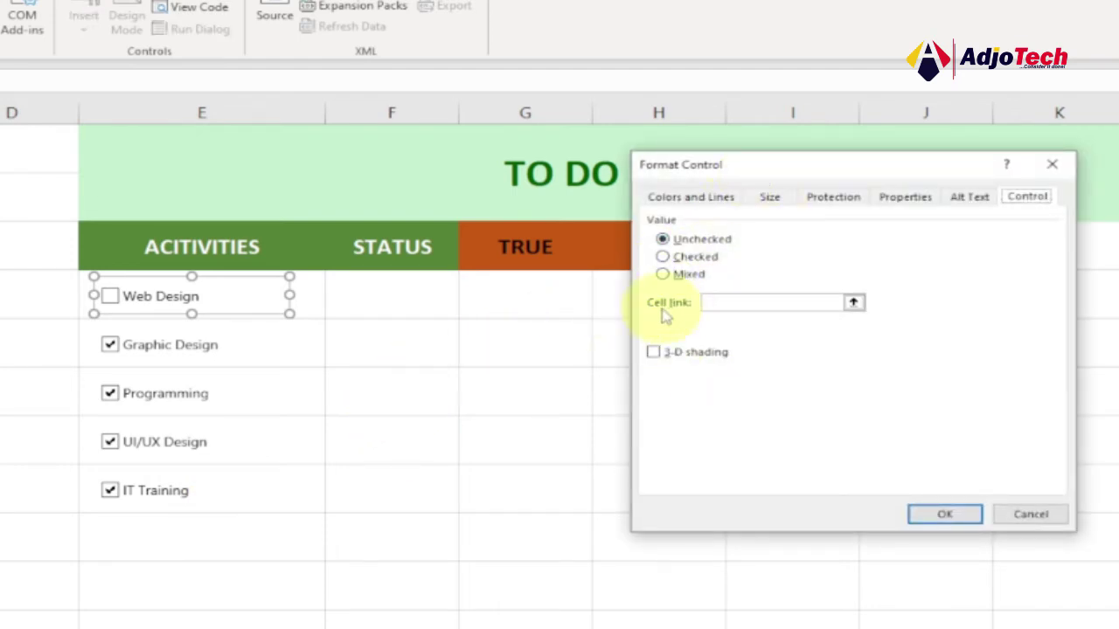
click(784, 171)
drag(784, 170, 770, 170)
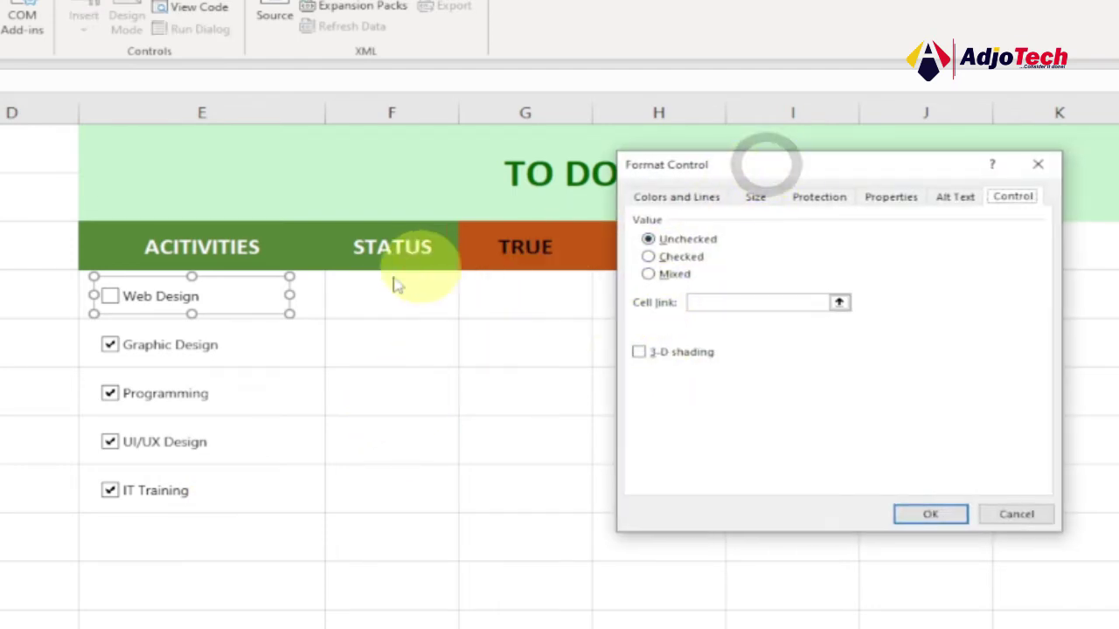
click(725, 302)
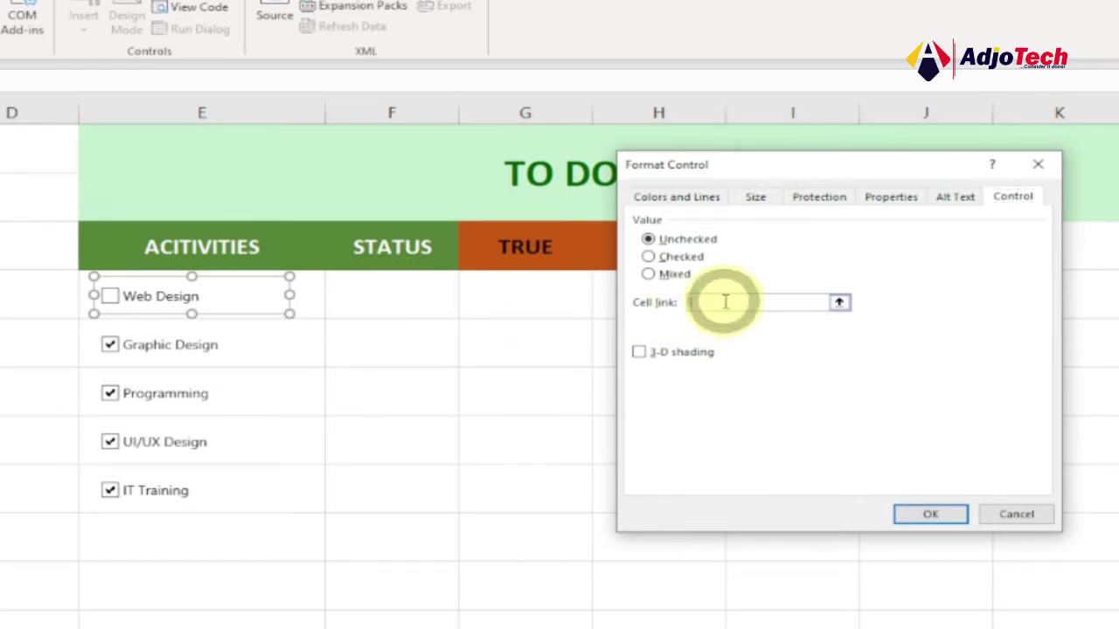
click(389, 303)
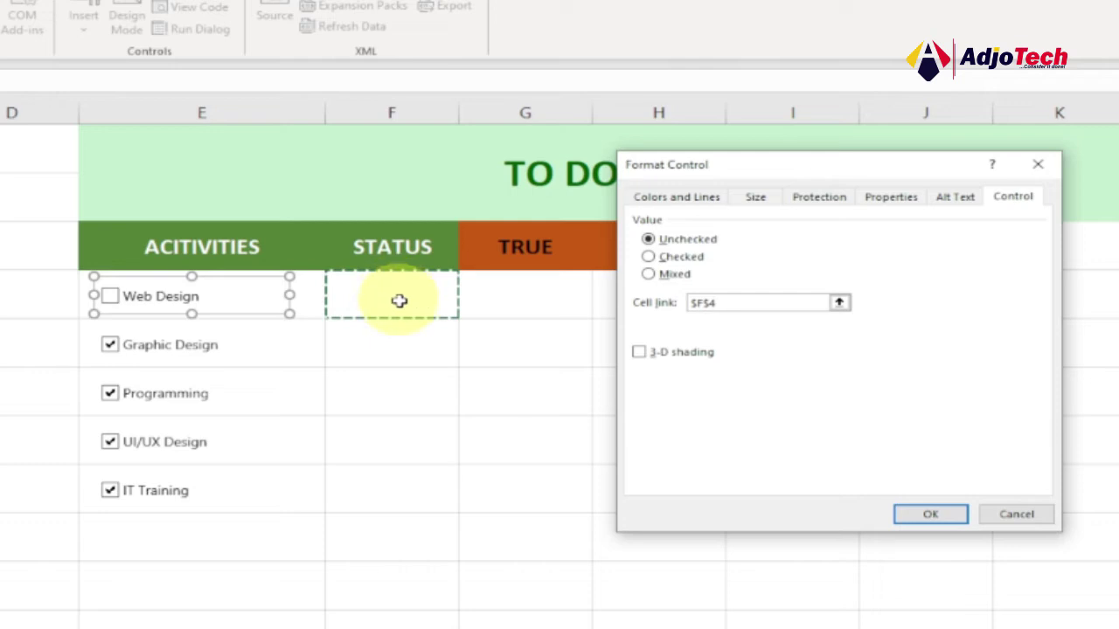
click(925, 514)
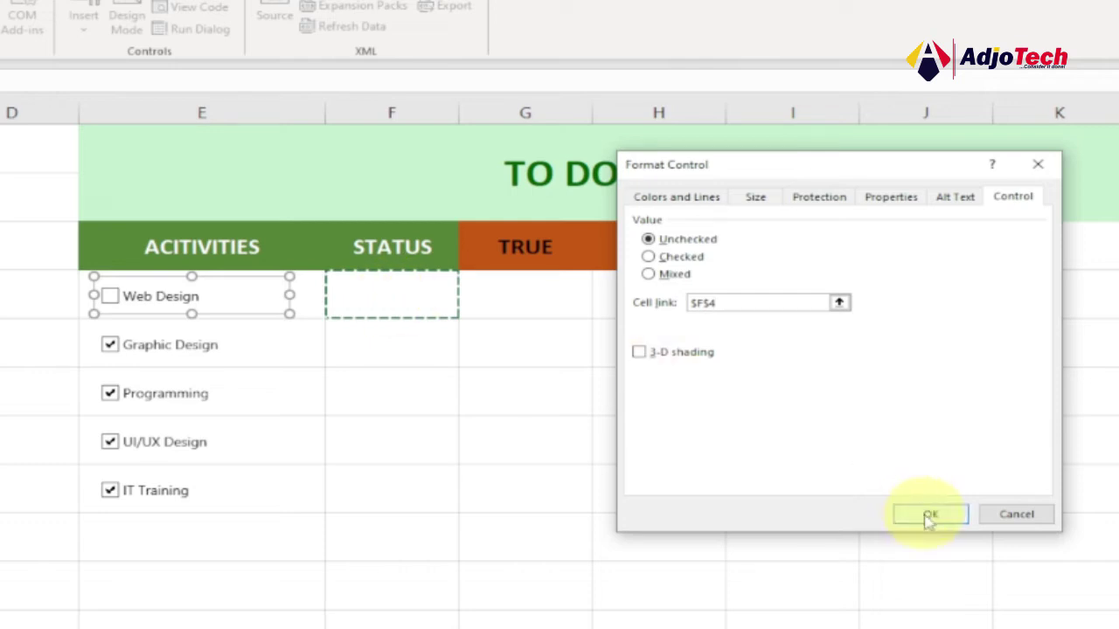
- Clear the Graphic Design and Programming check boxes, and switch Web Design on and off to test its link to the status cell
click(111, 297)
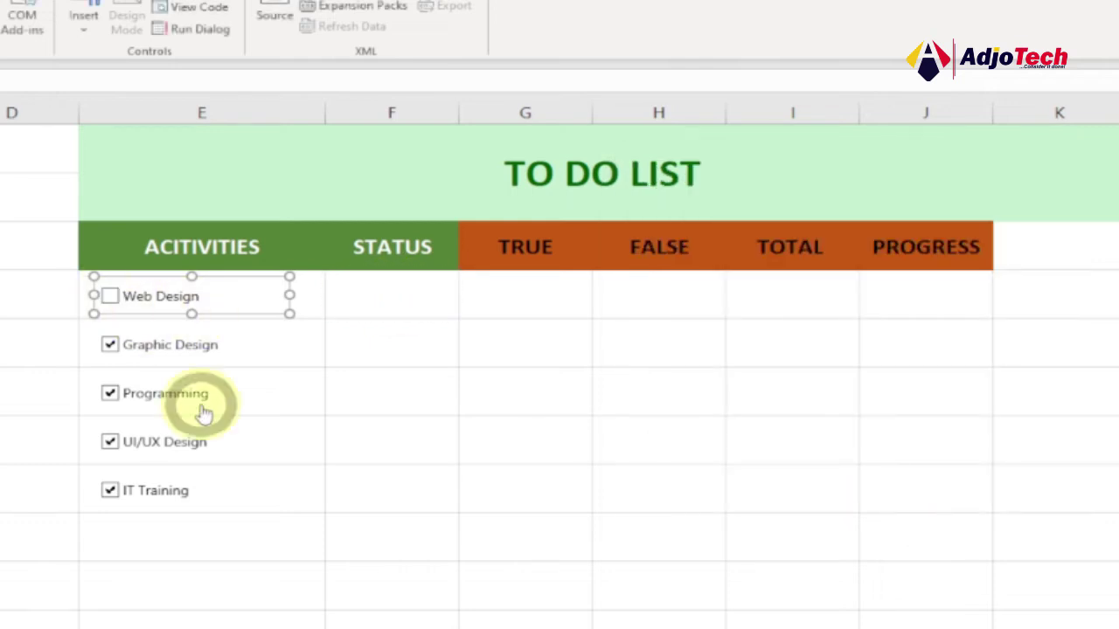
click(111, 297)
click(229, 354)
click(110, 297)
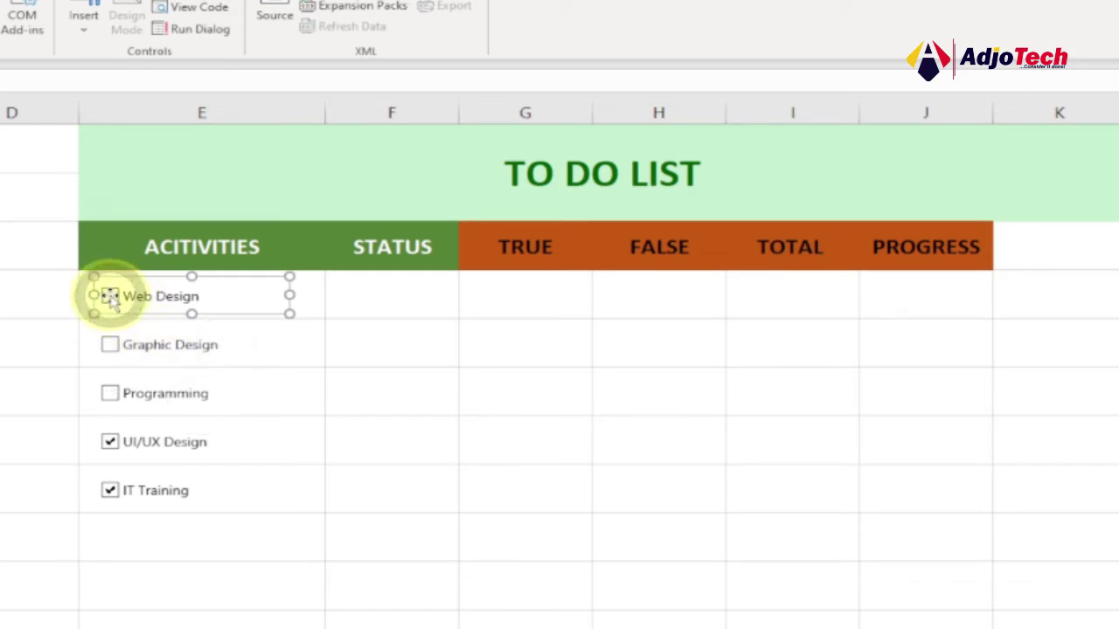
click(460, 470)
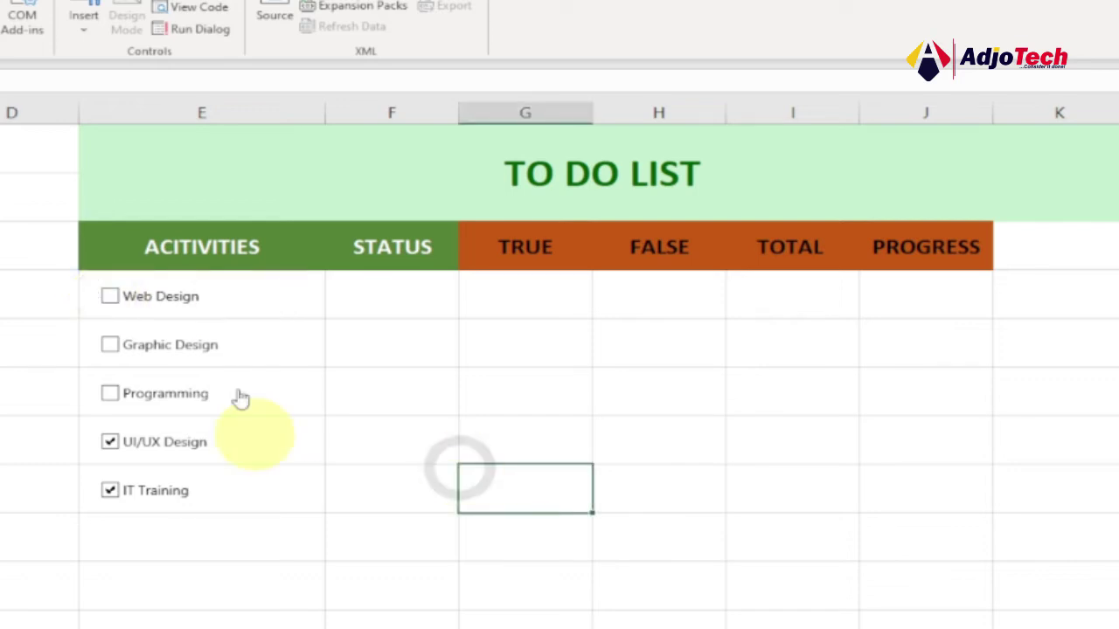
click(110, 297)
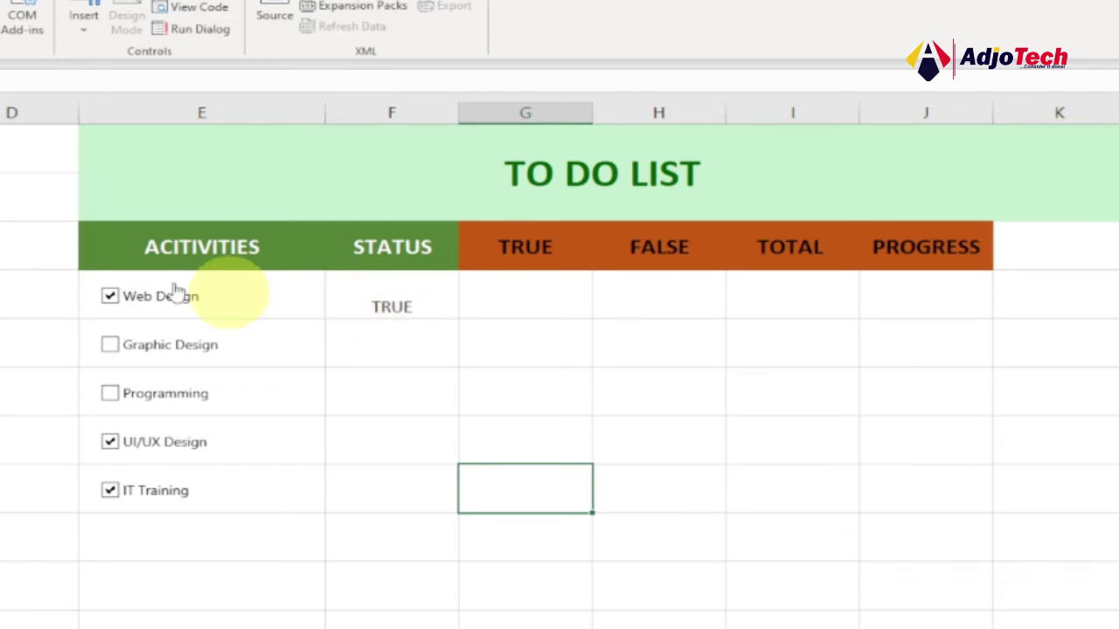
click(110, 297)
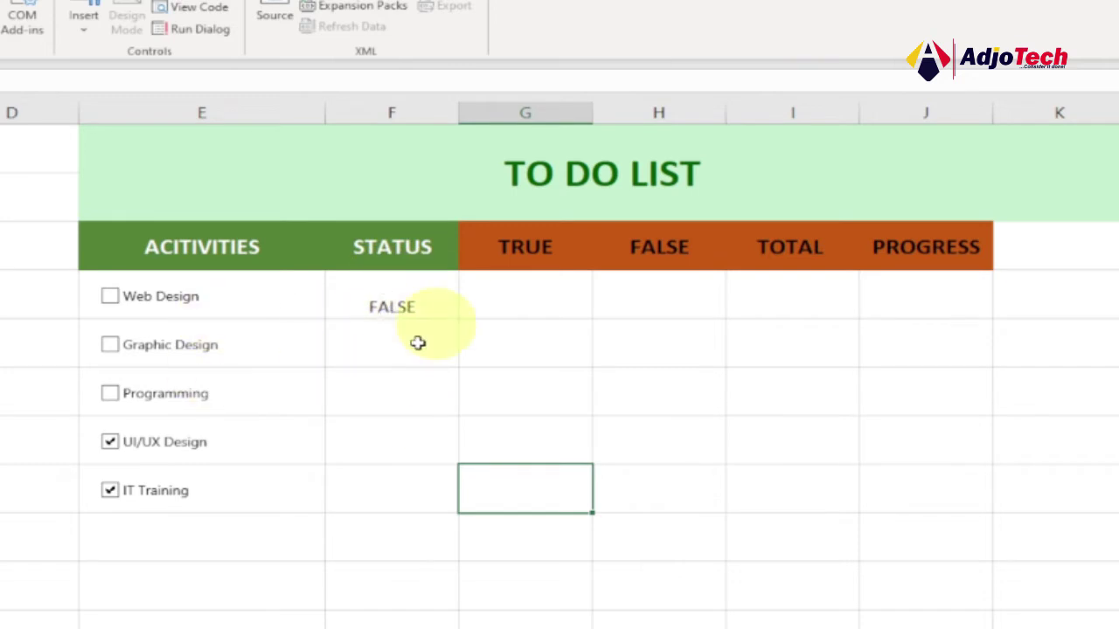
- Clear the UI/UX Design and IT Training check boxes
right_click(197, 351)
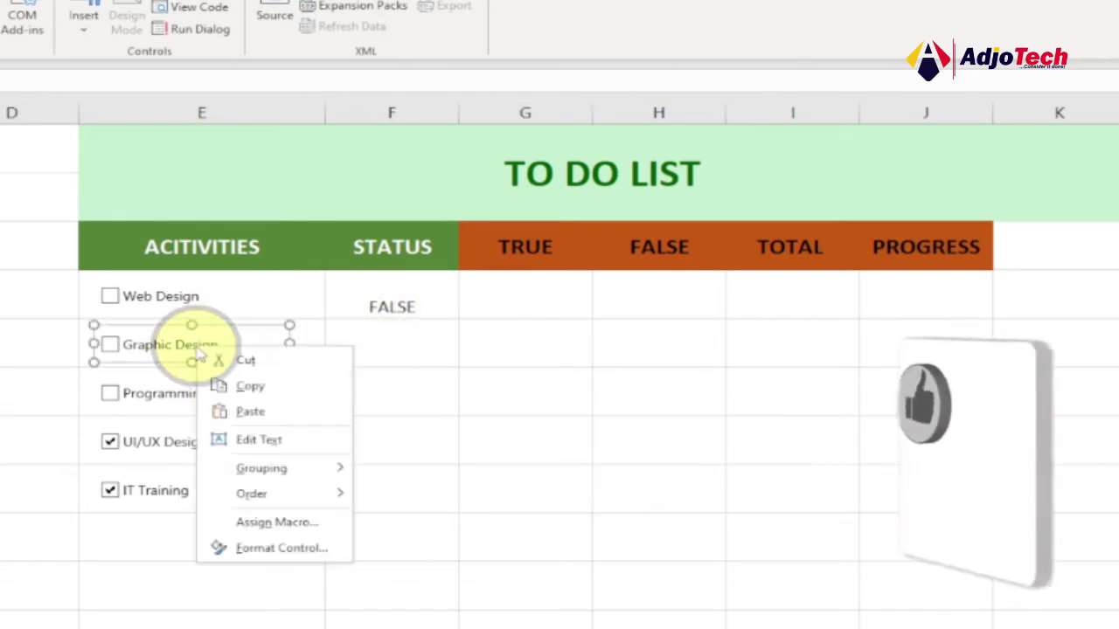
click(108, 447)
click(110, 444)
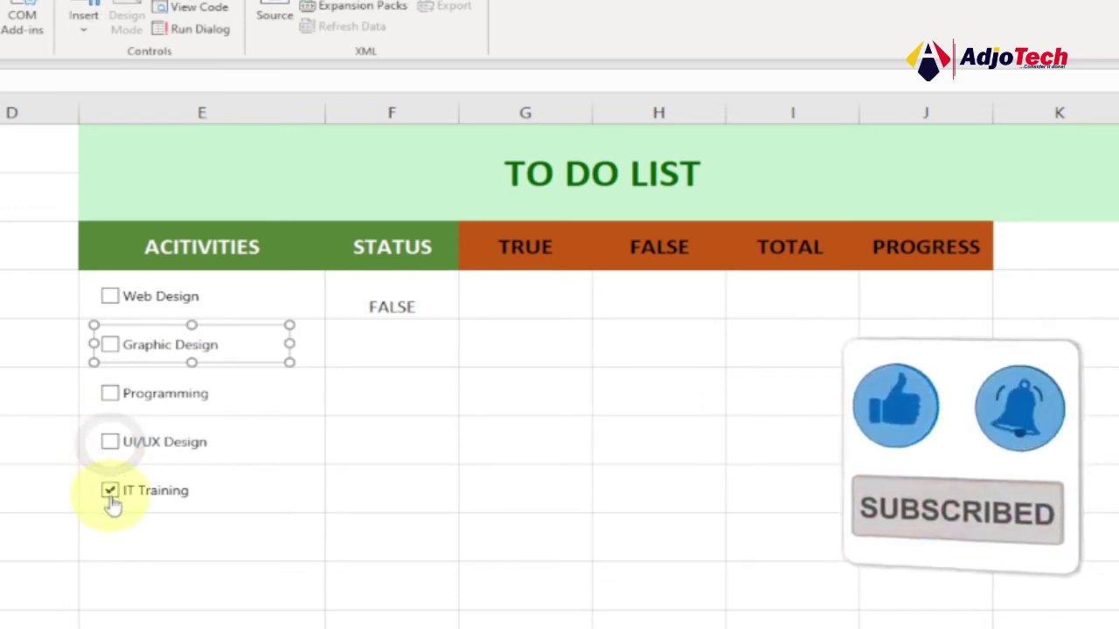
- Set the cell link of the Graphic Design check box to $F$5 in the control's format settings
right_click(171, 362)
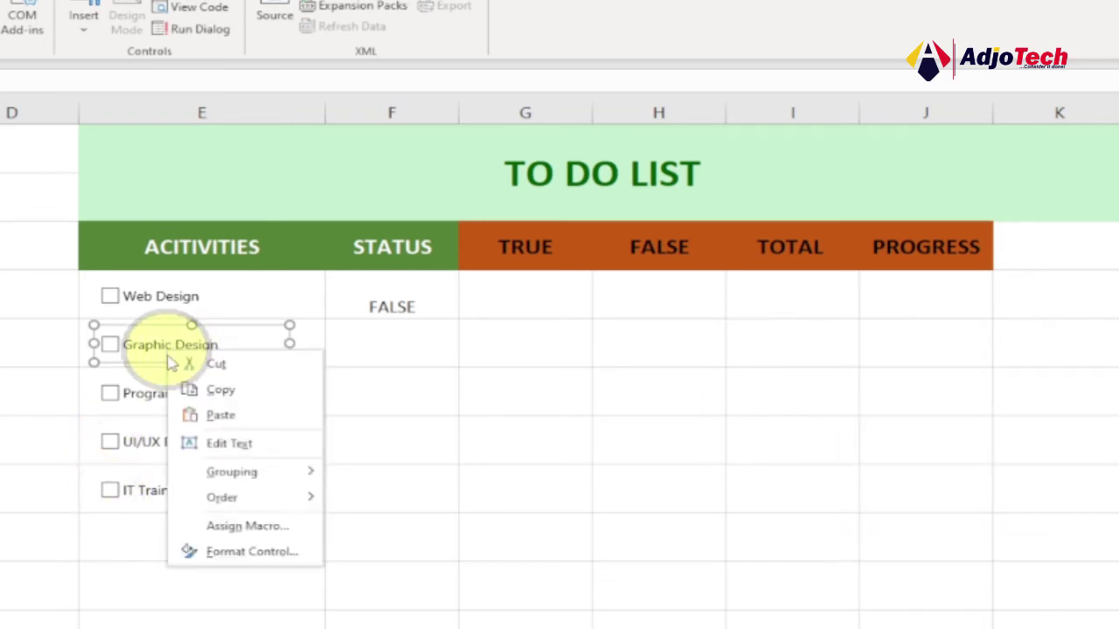
click(253, 552)
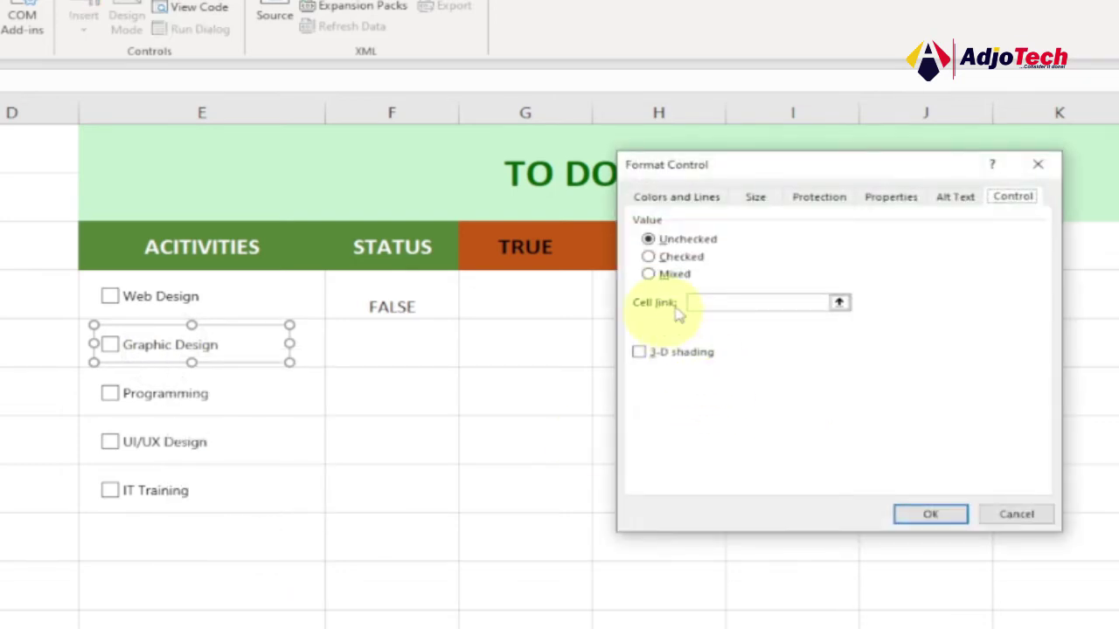
click(708, 302)
click(406, 349)
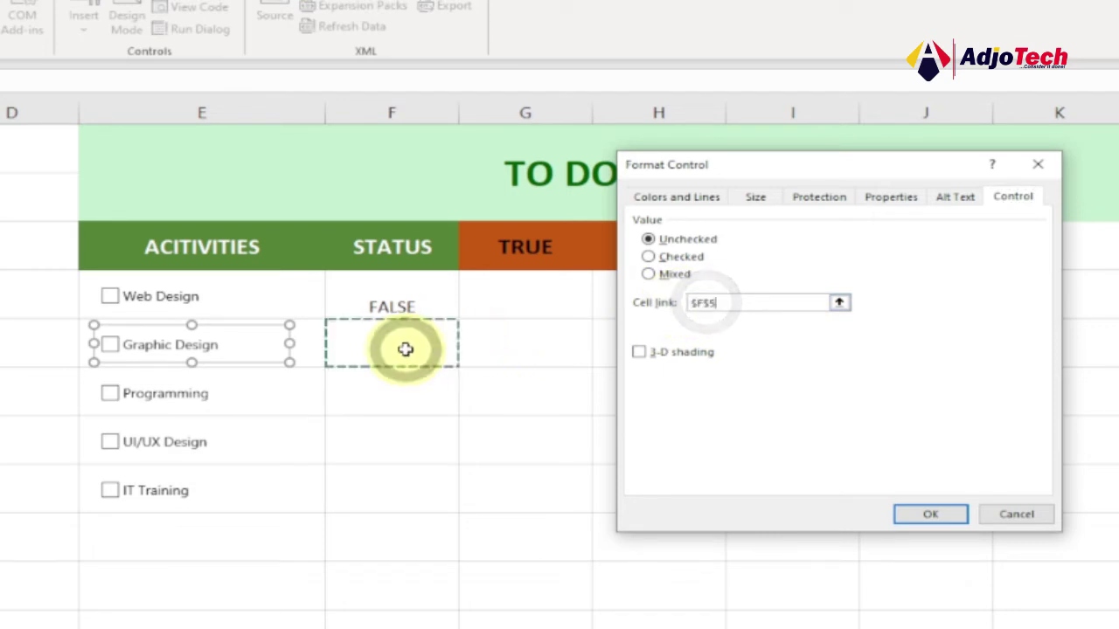
click(926, 515)
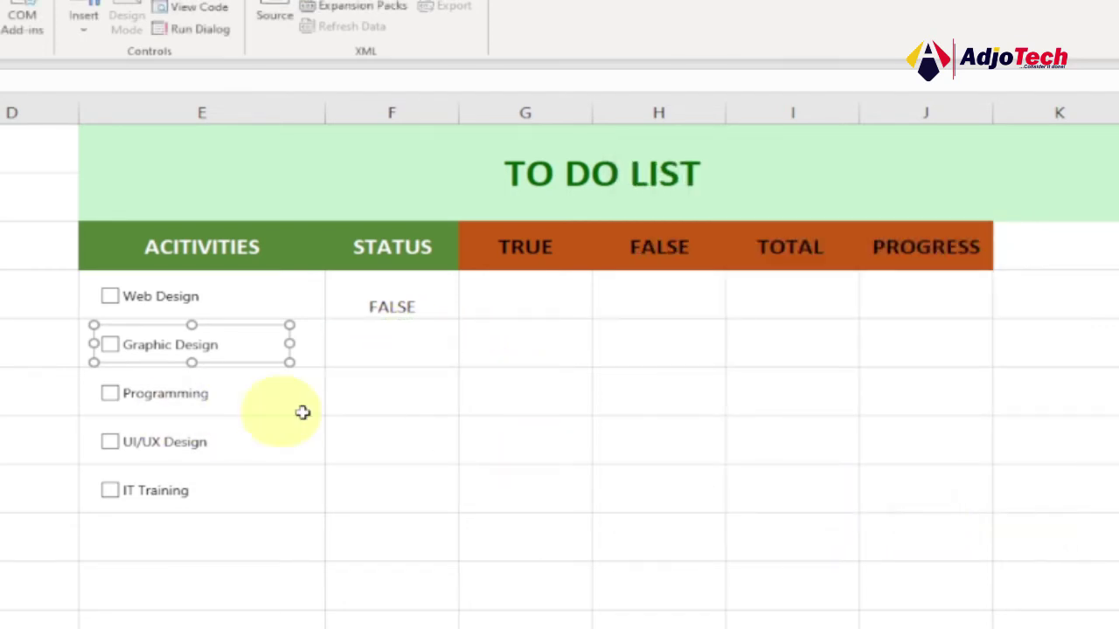
- Set the cell link of the Programming check box to $F$6 in its control format settings, keeping the box unchecked
right_click(211, 404)
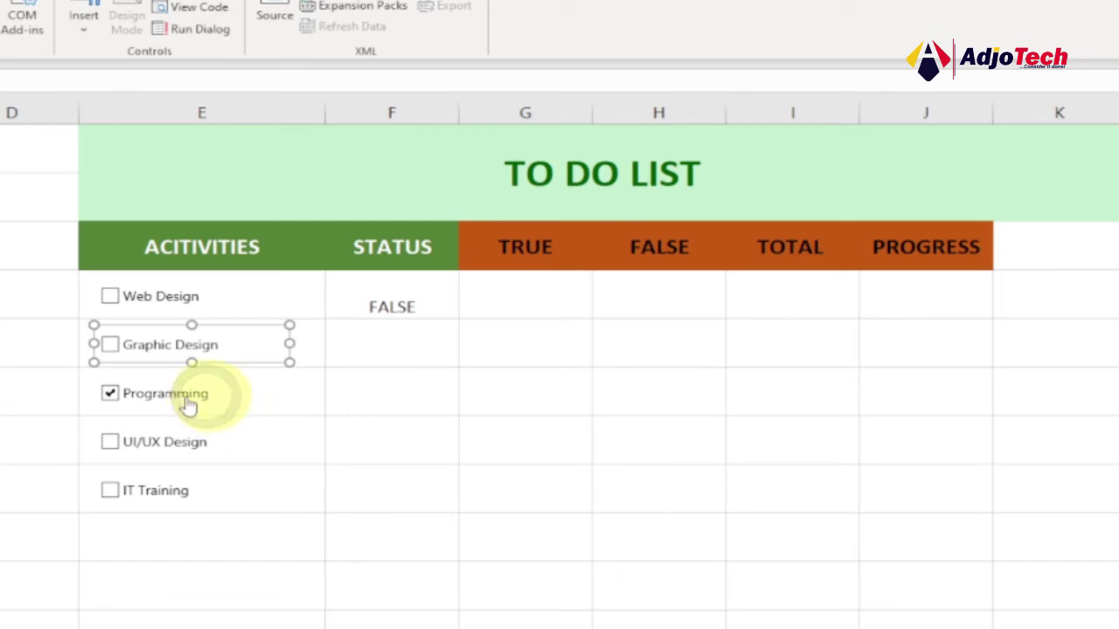
click(112, 395)
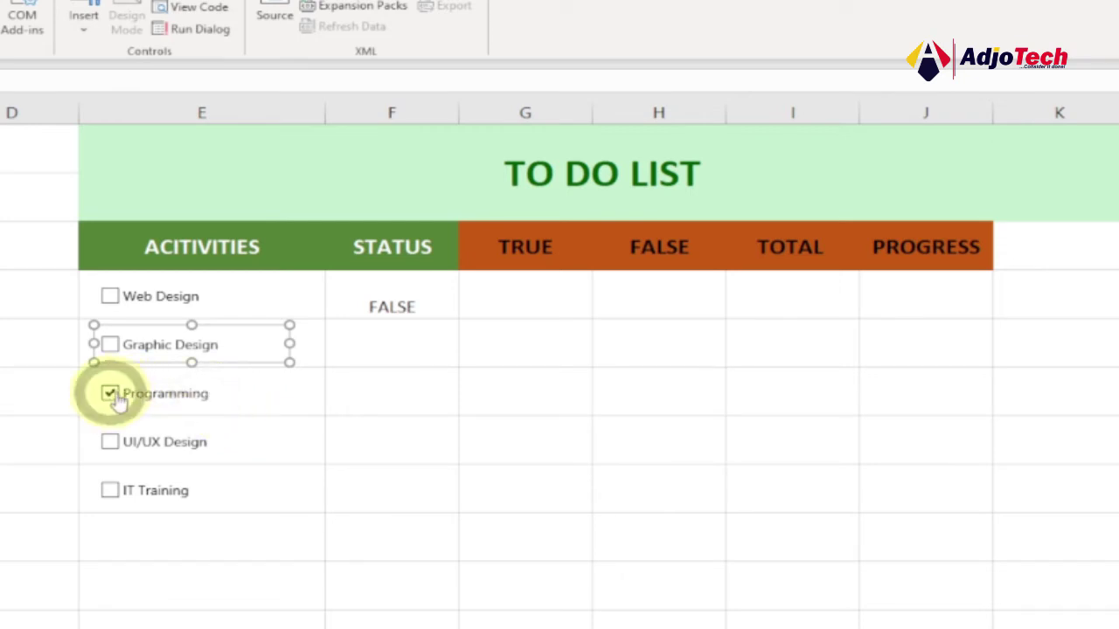
right_click(161, 395)
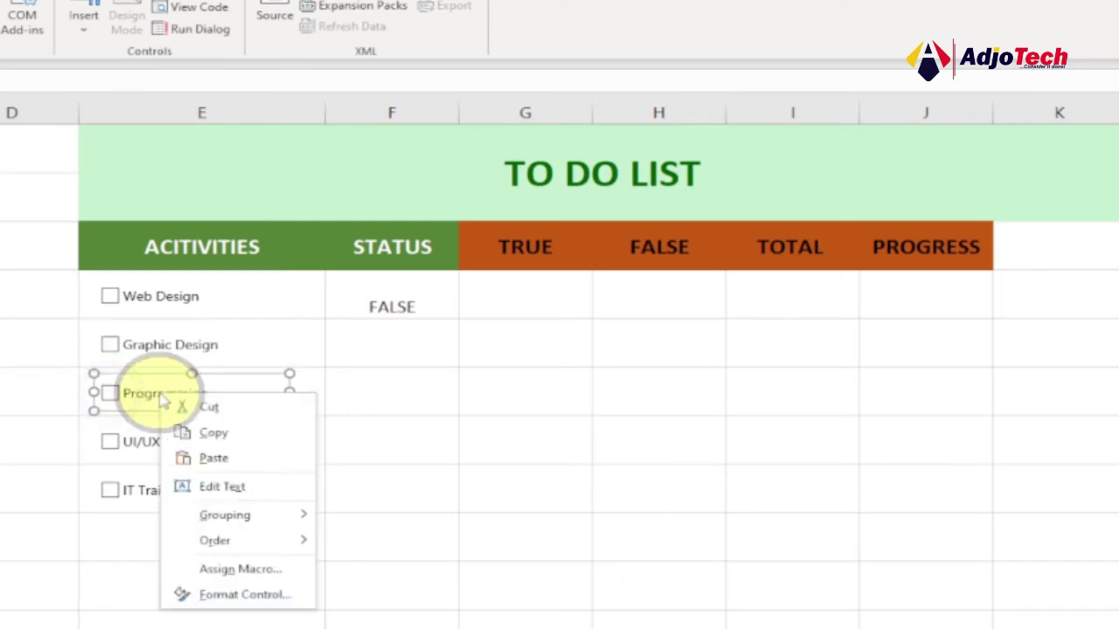
click(252, 594)
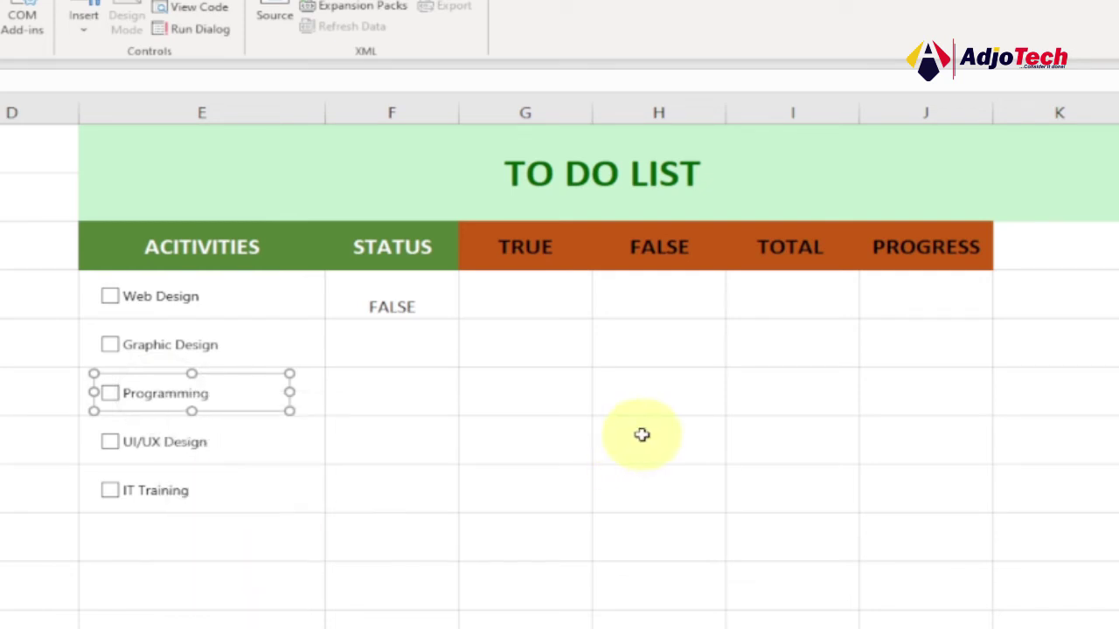
click(700, 304)
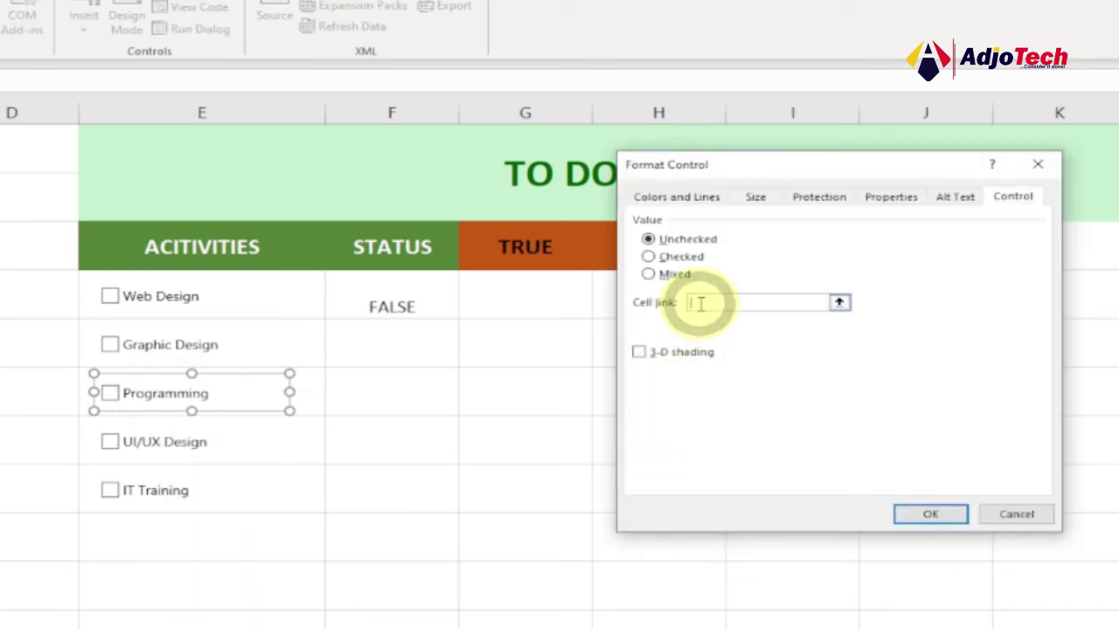
click(392, 393)
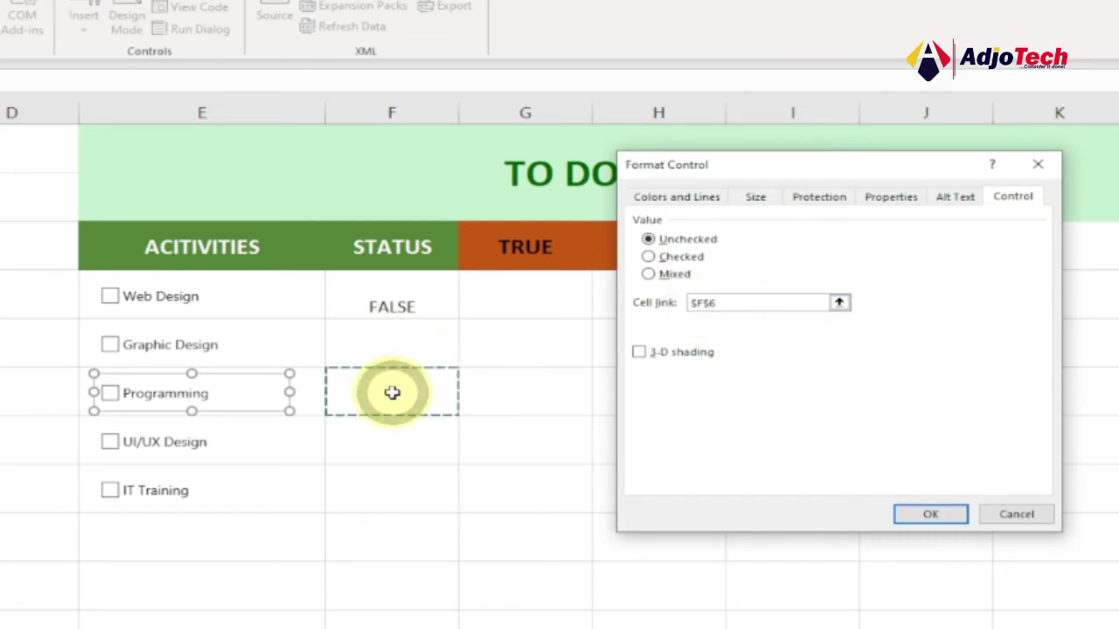
click(930, 515)
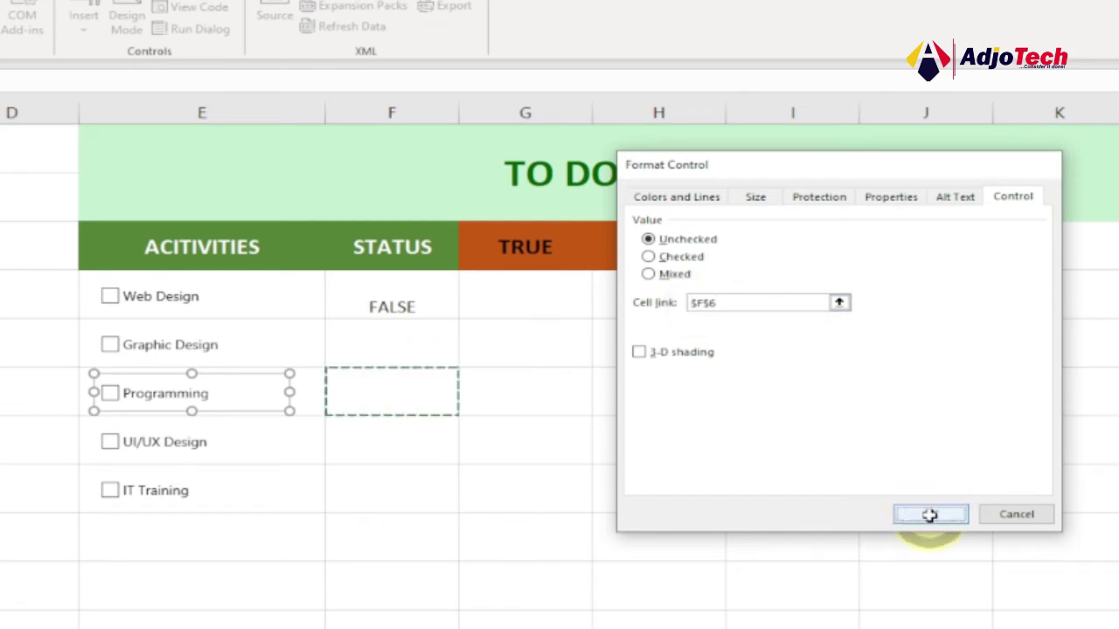
- Set the cell link of the UI/UX Design check box to $F$7 in its control format settings
right_click(190, 457)
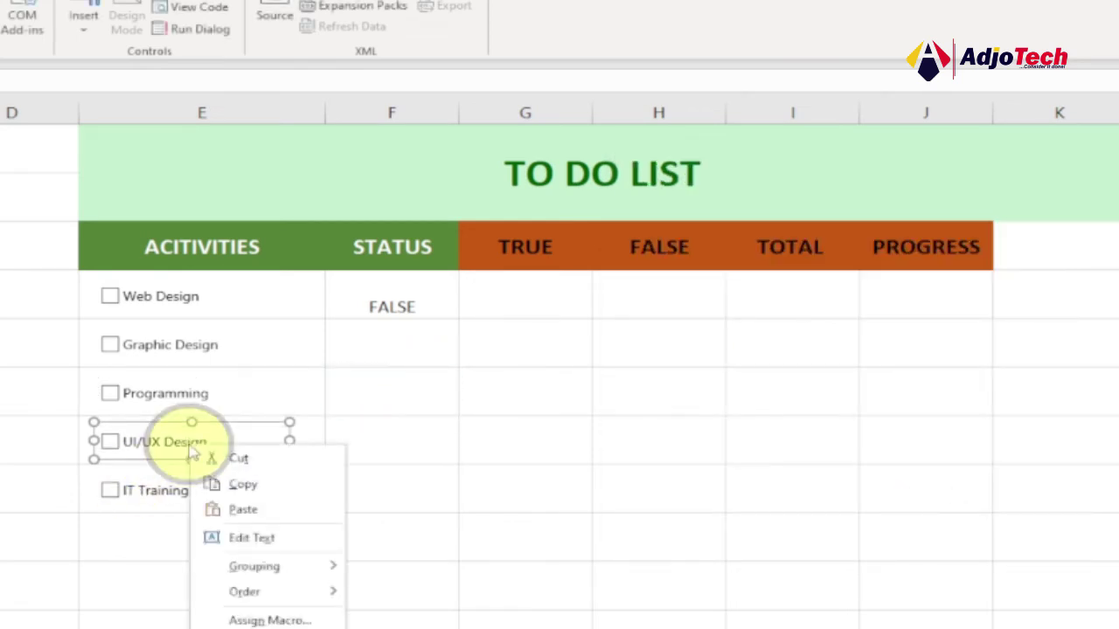
click(289, 620)
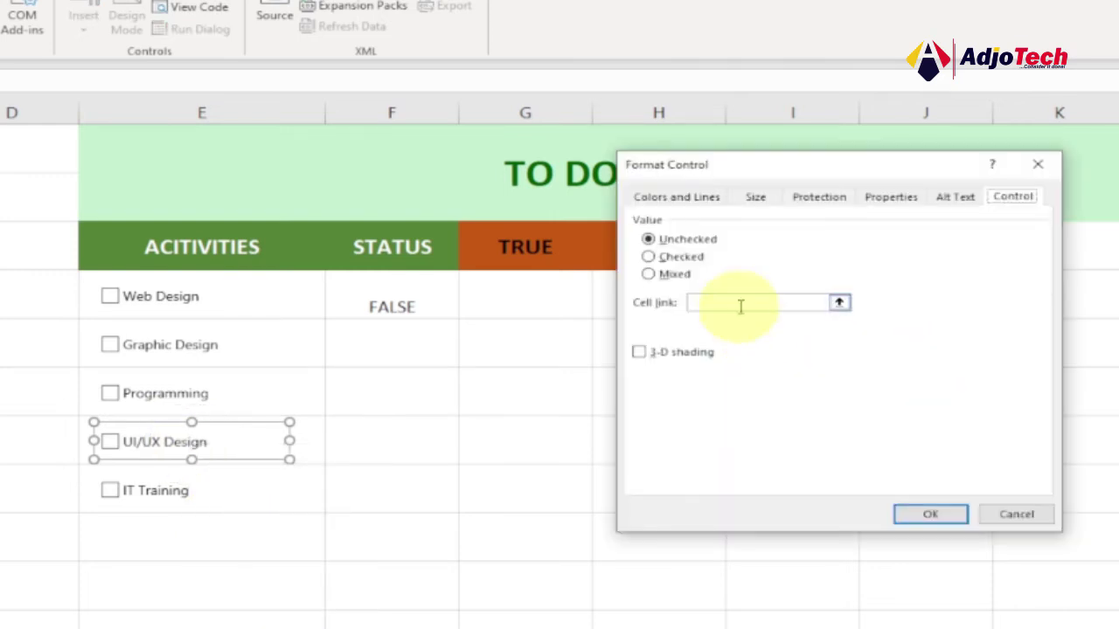
click(740, 303)
click(384, 439)
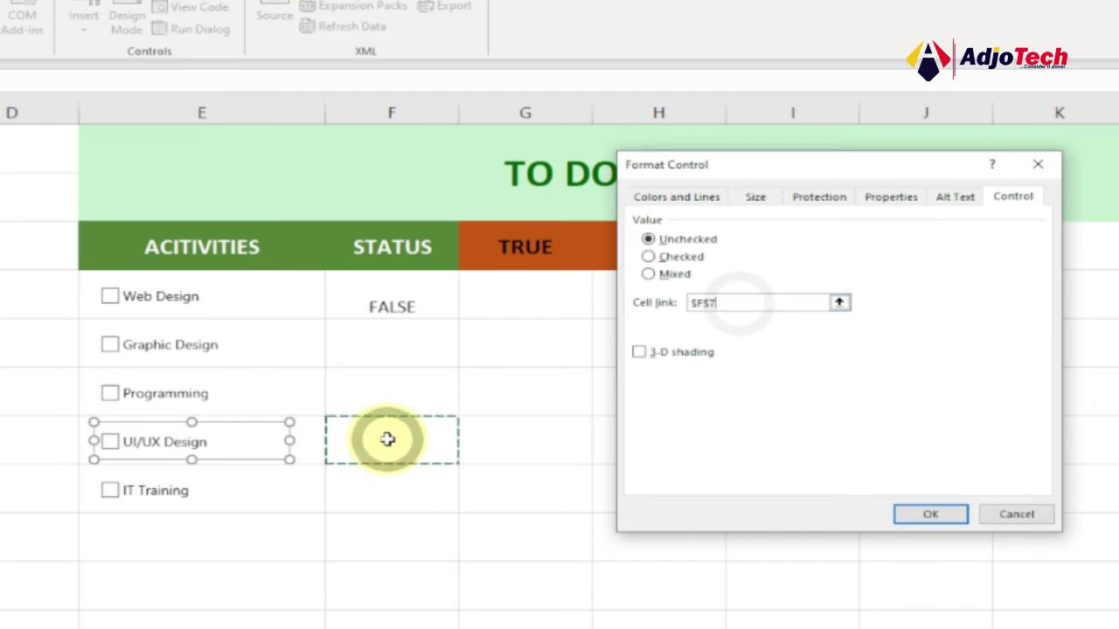
click(932, 515)
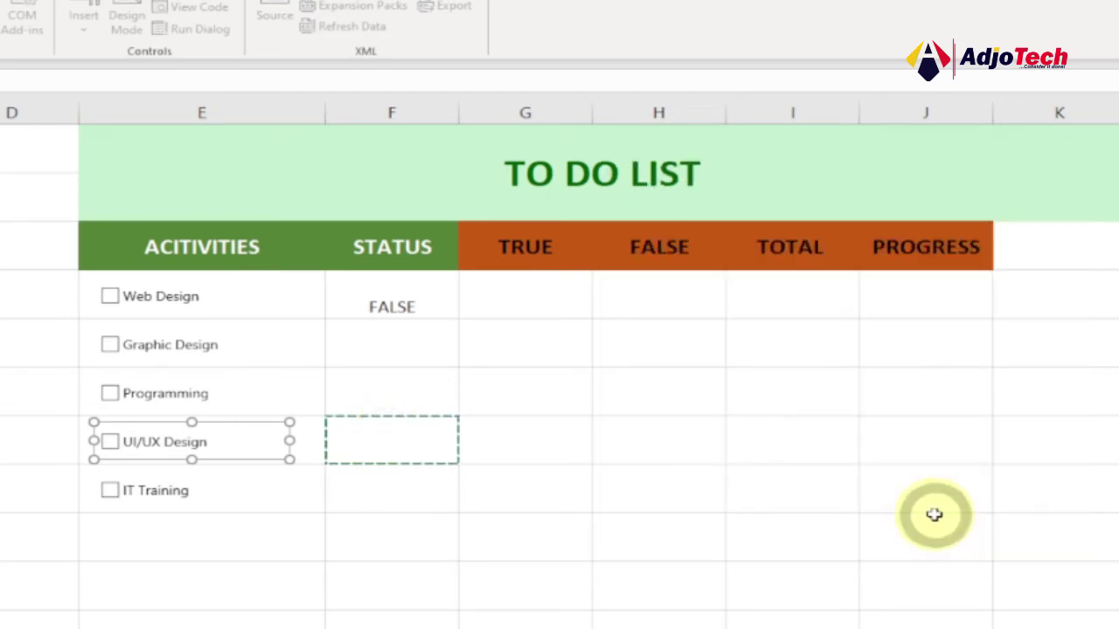
- Link the IT Training check box to its status cell F8 in its control format settings
right_click(207, 496)
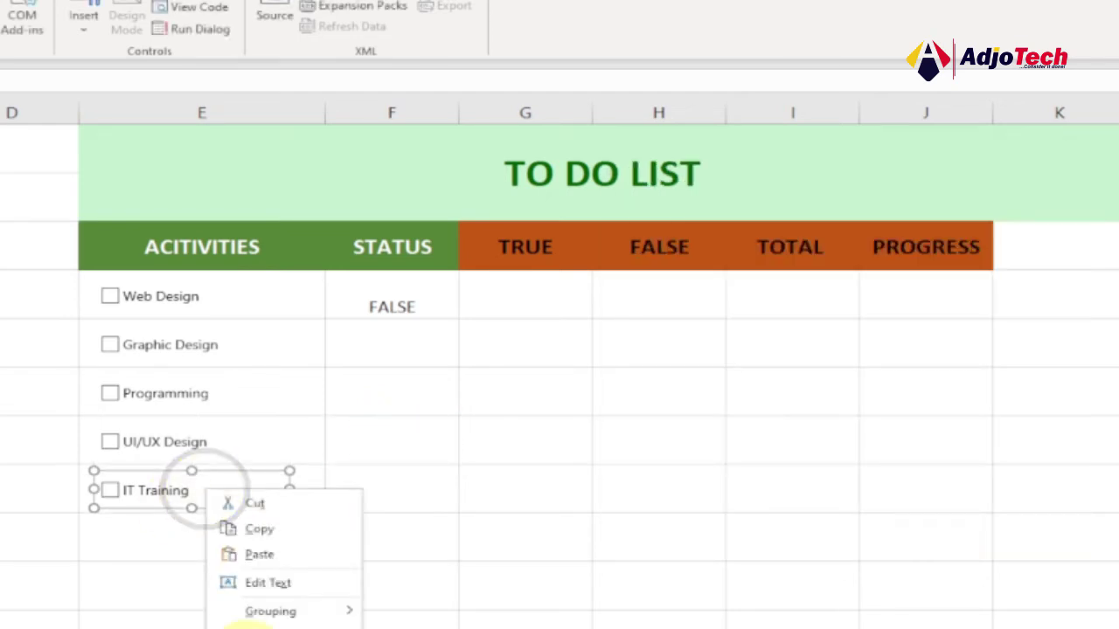
click(271, 628)
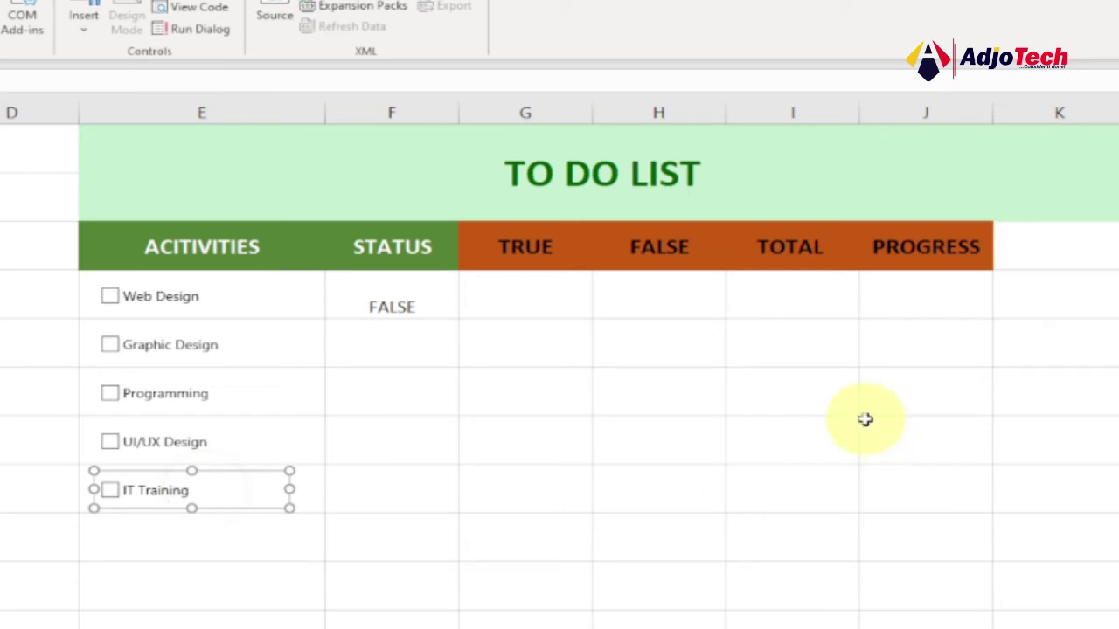
click(715, 302)
click(392, 488)
click(930, 514)
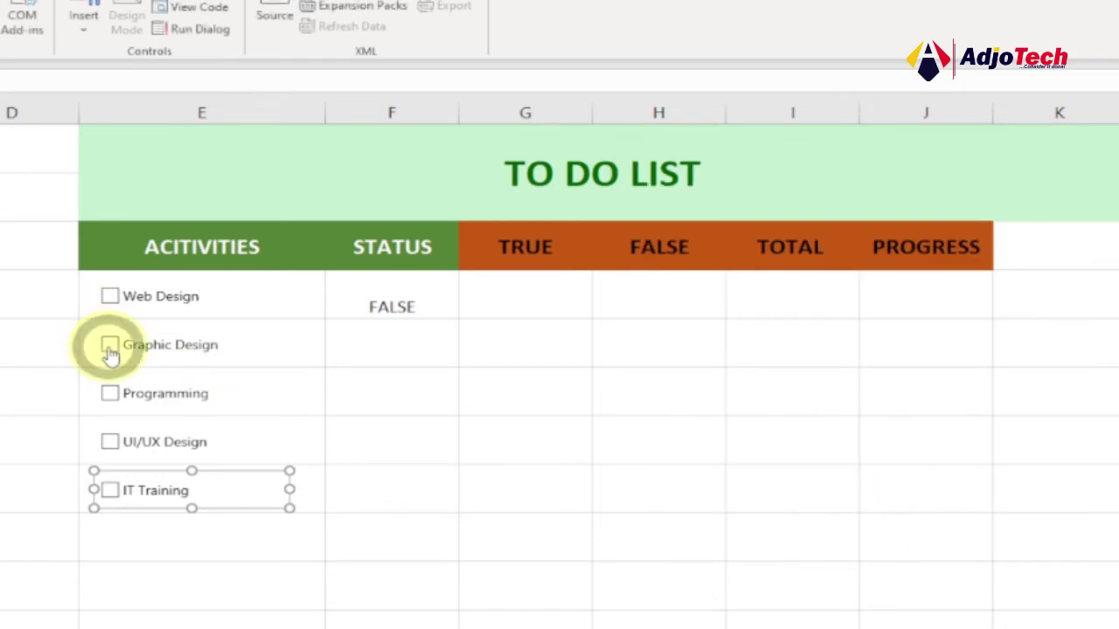
- Tick all five activity check boxes, from Web Design to IT Training, to test their links to the status cells
click(110, 348)
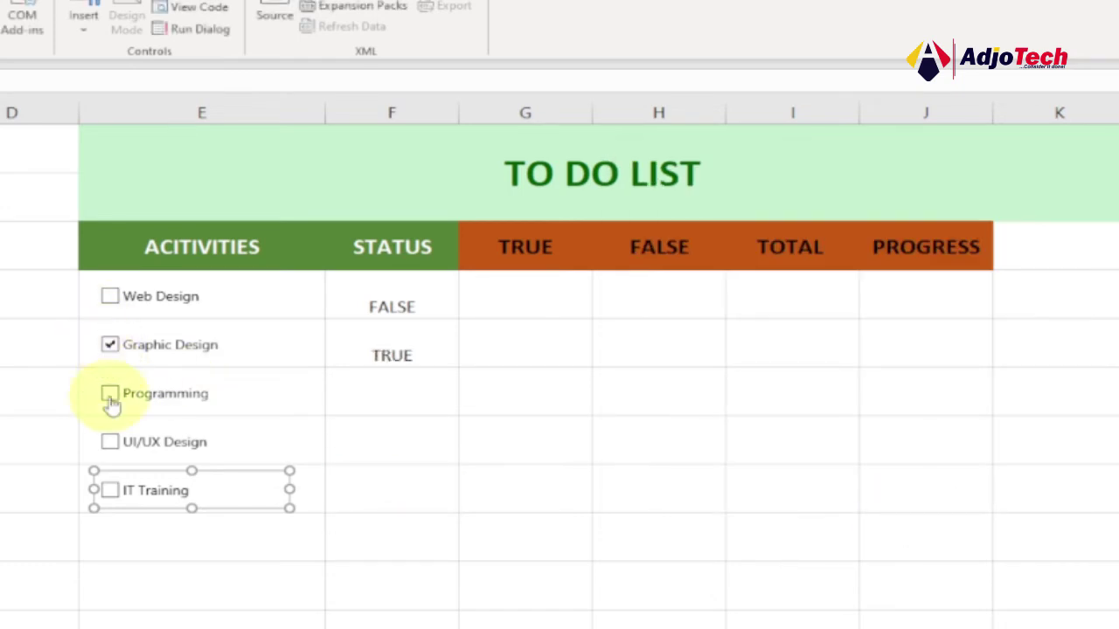
click(110, 398)
click(110, 443)
click(262, 560)
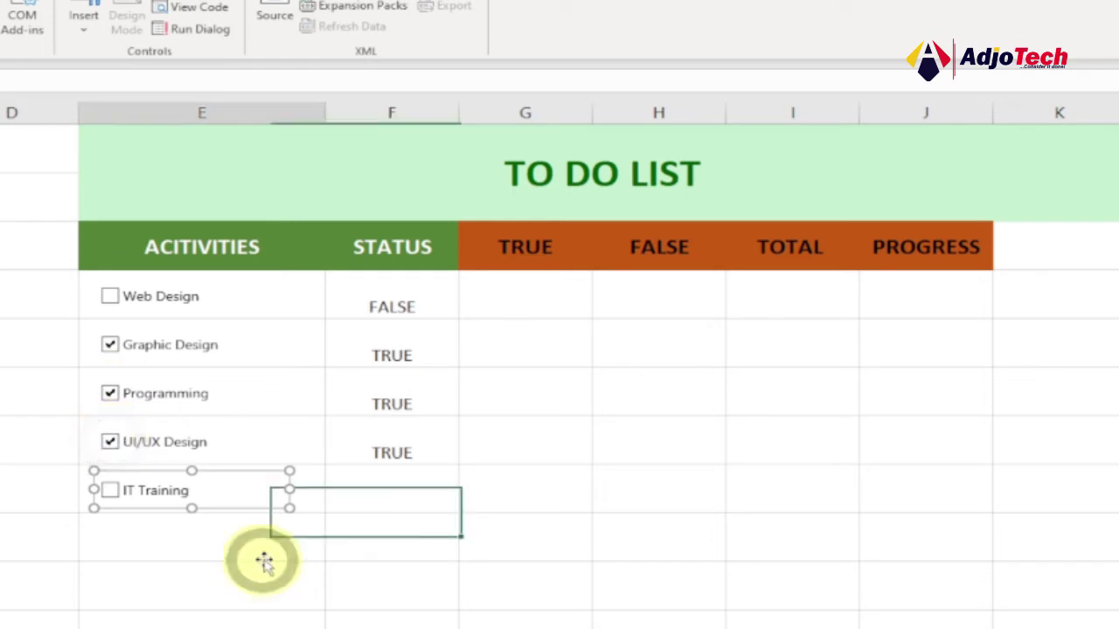
click(110, 494)
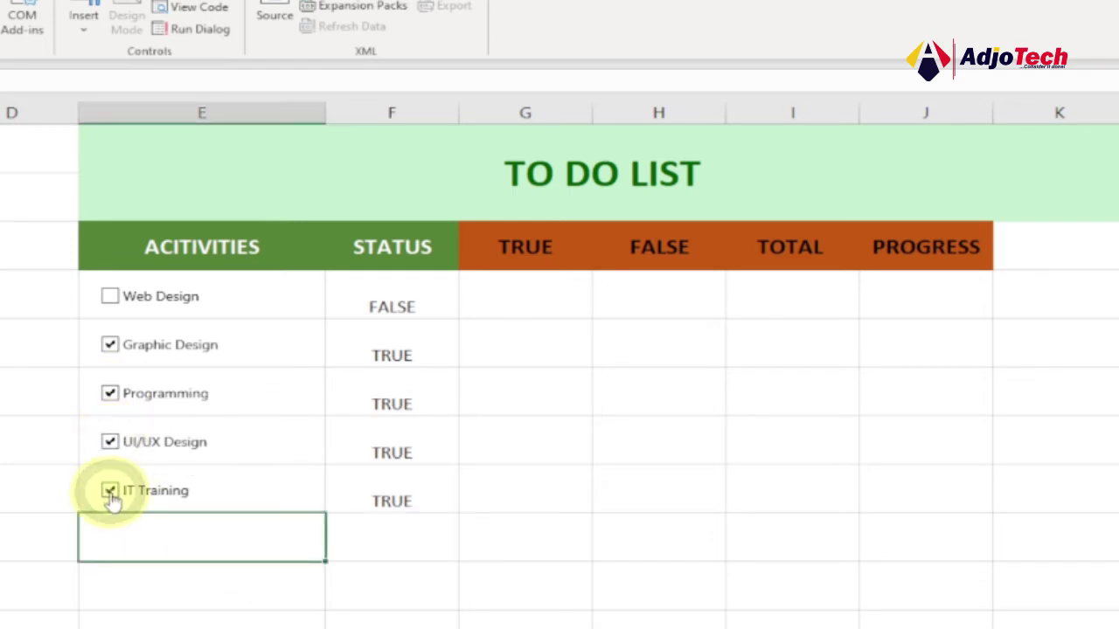
click(110, 297)
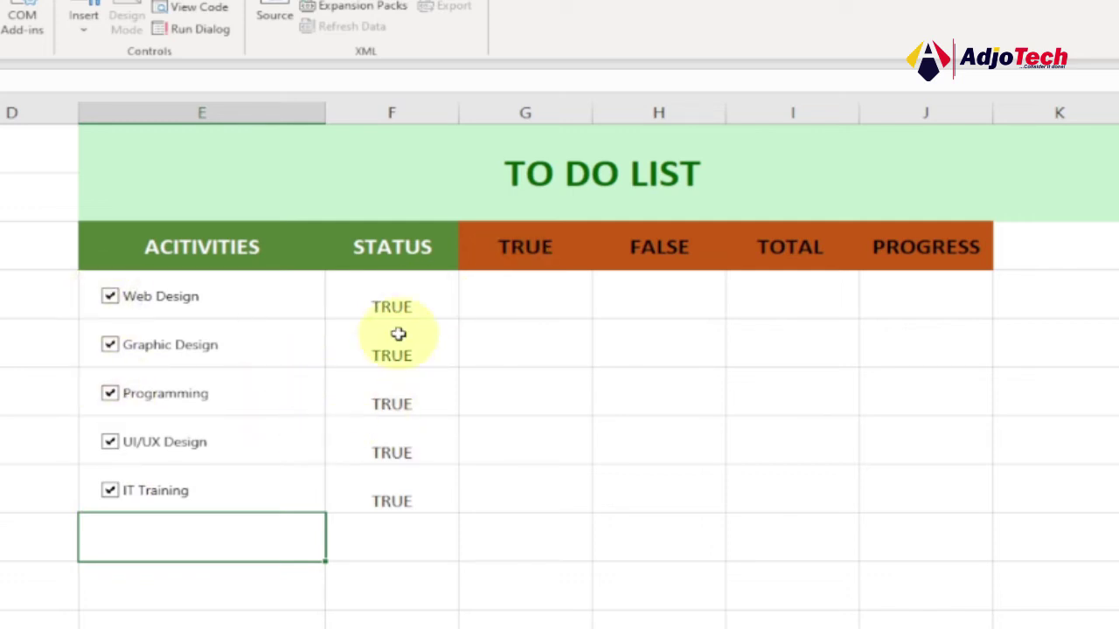
- Middle-align the status values in cells F4:F8 vertically
drag(367, 294, 389, 472)
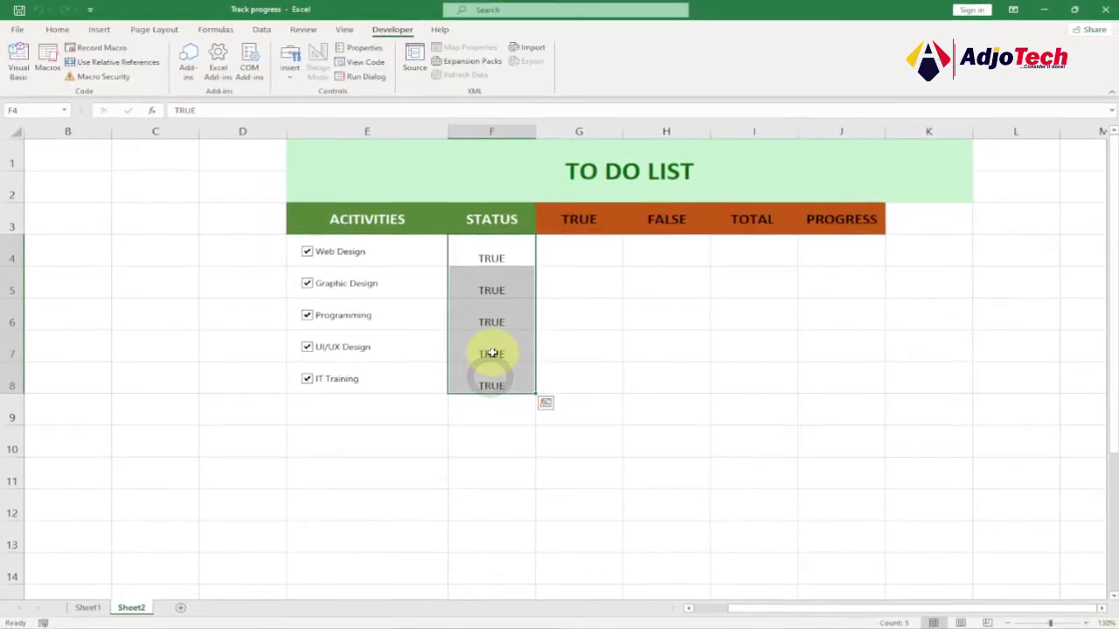
click(57, 29)
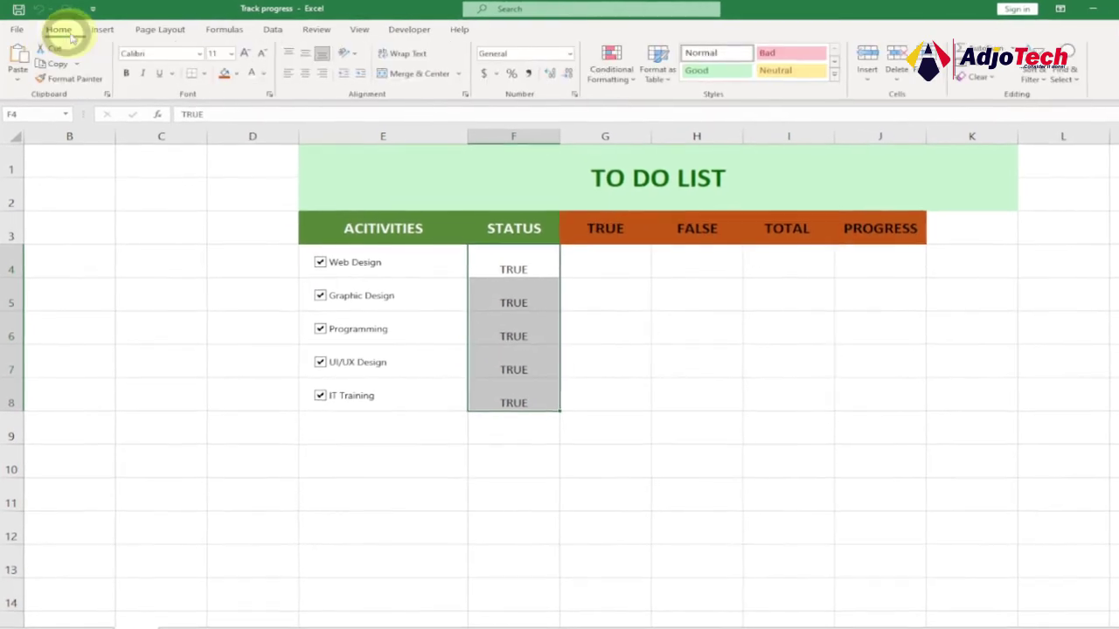
click(305, 53)
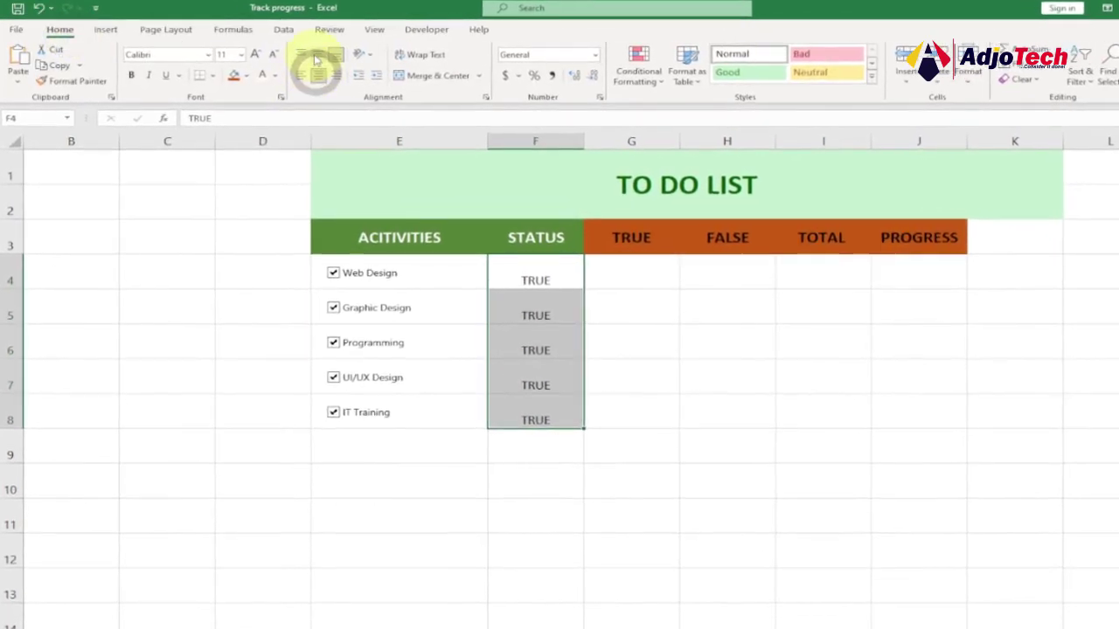
click(543, 306)
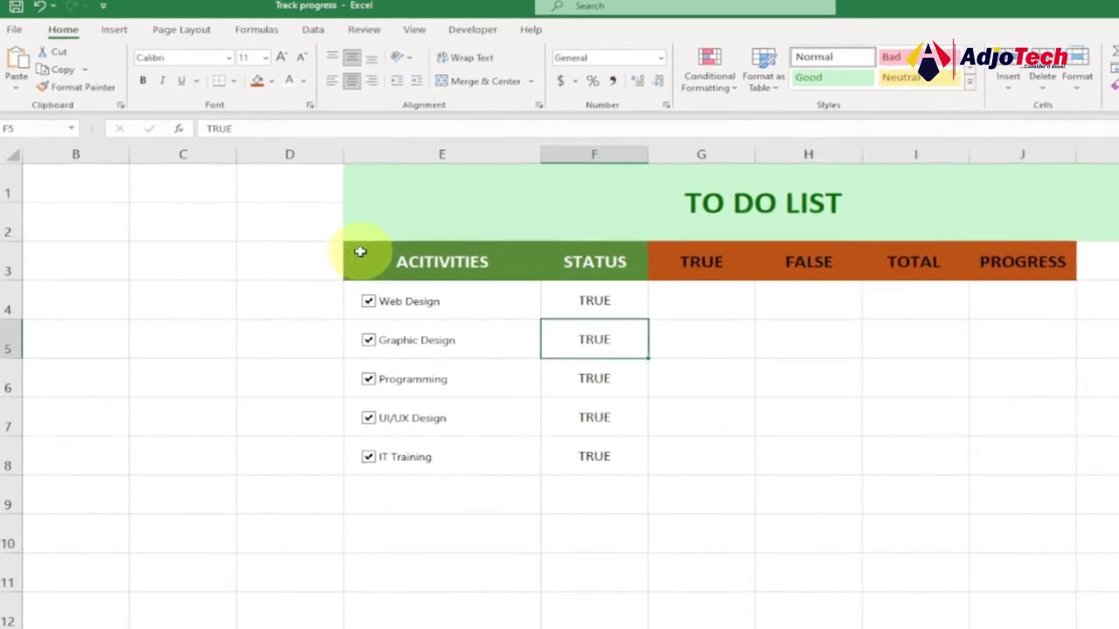
- Apply All Borders to the activities and status table E3:F8 and to the summary cells G3:J4
drag(360, 254, 592, 484)
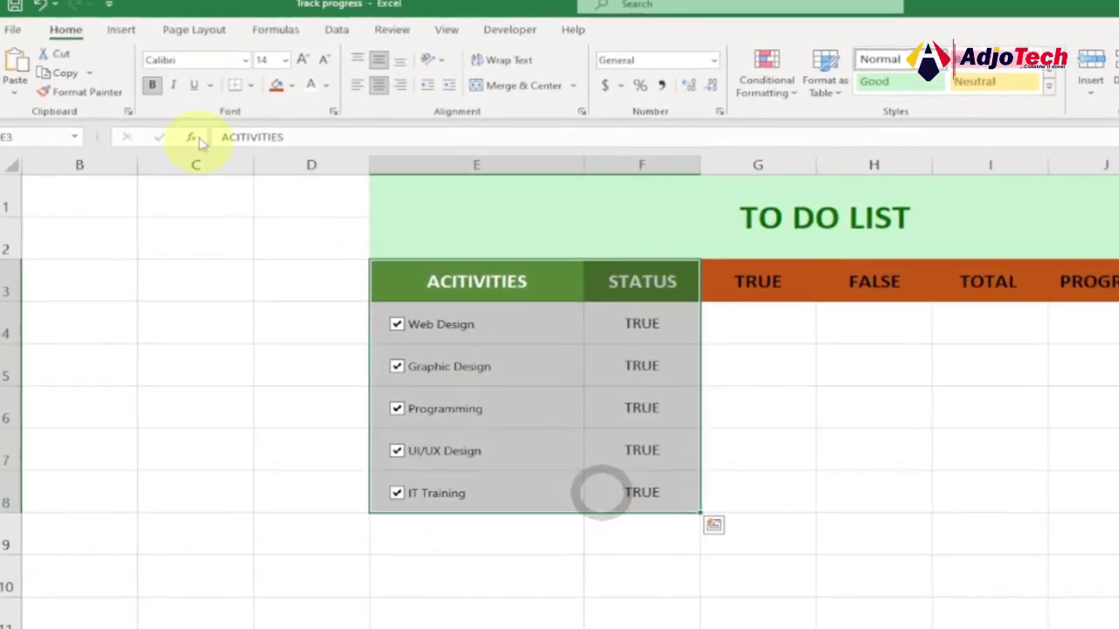
click(251, 86)
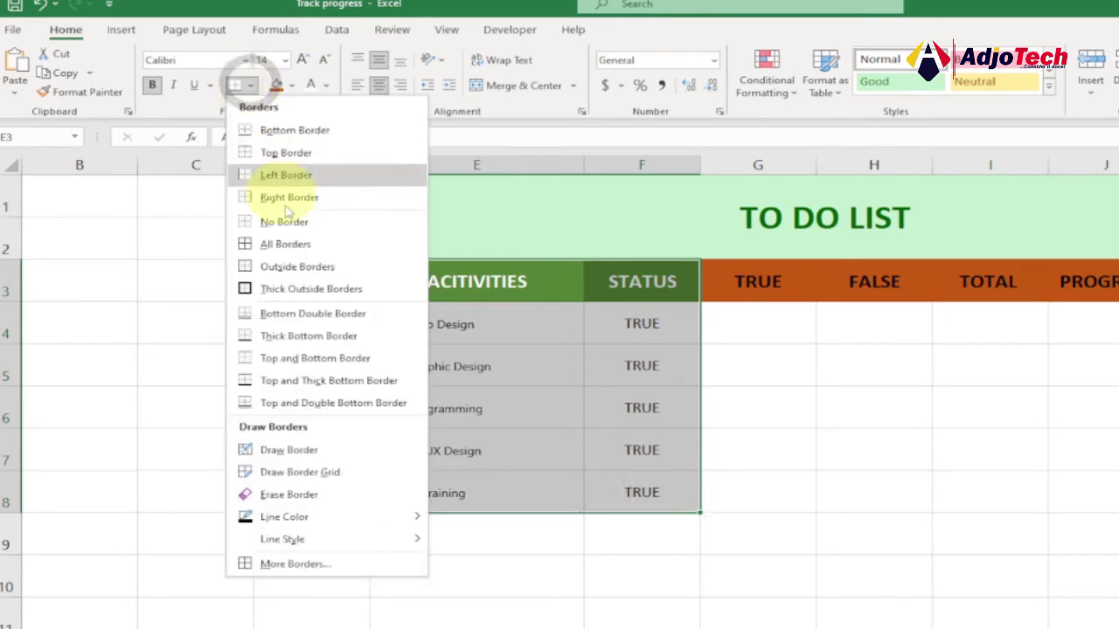
click(292, 243)
drag(716, 279, 1111, 334)
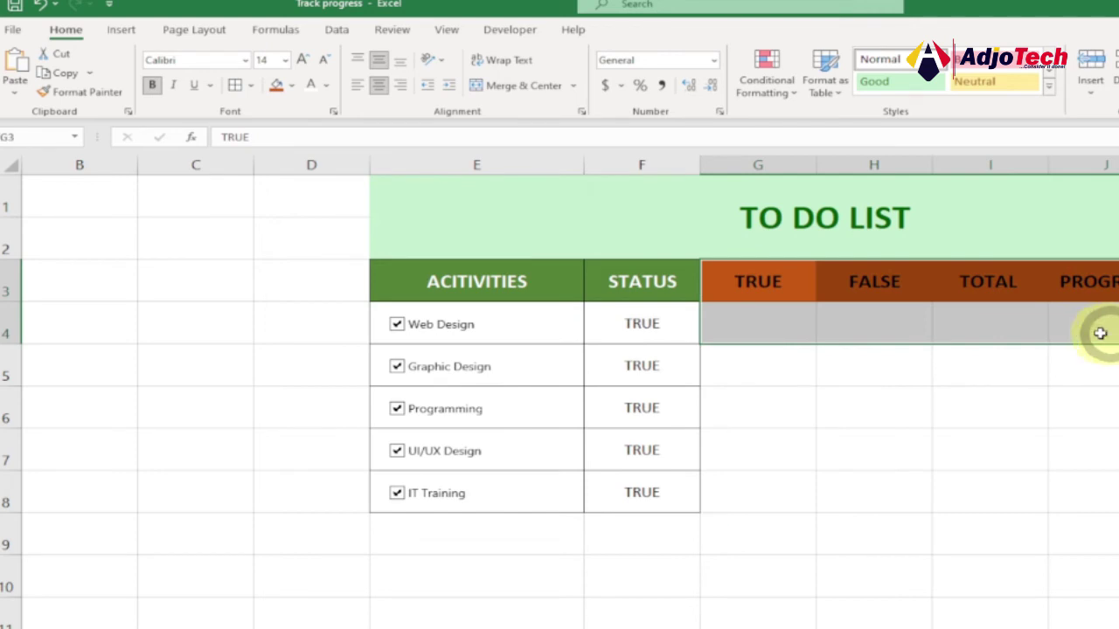
click(233, 85)
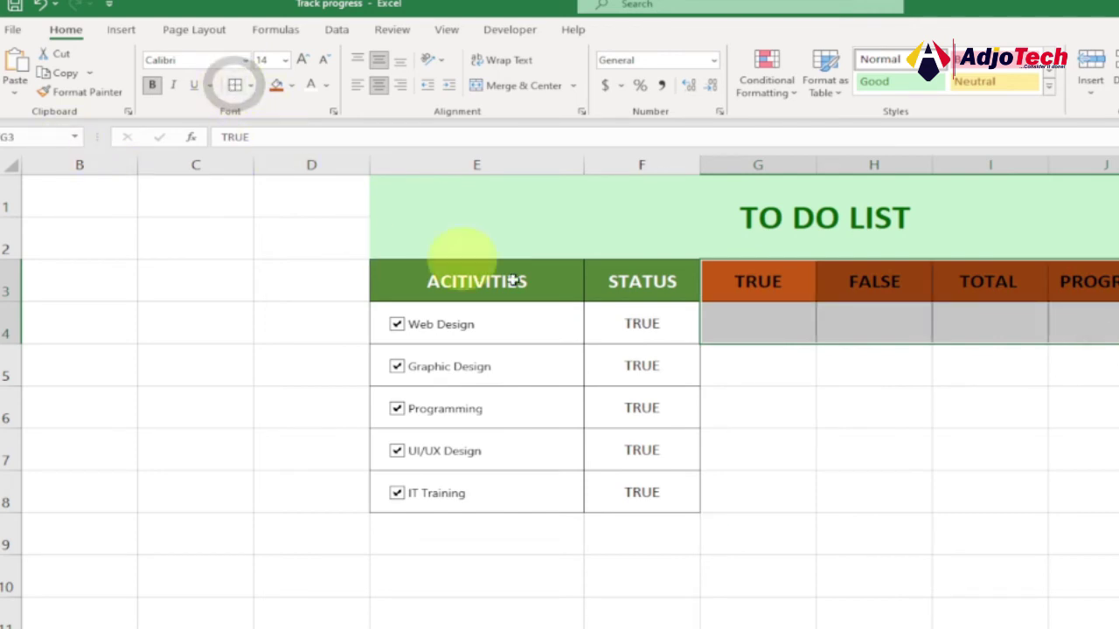
- Switch the Web Design check box off and on to test its status cell, and leave it cleared
click(397, 323)
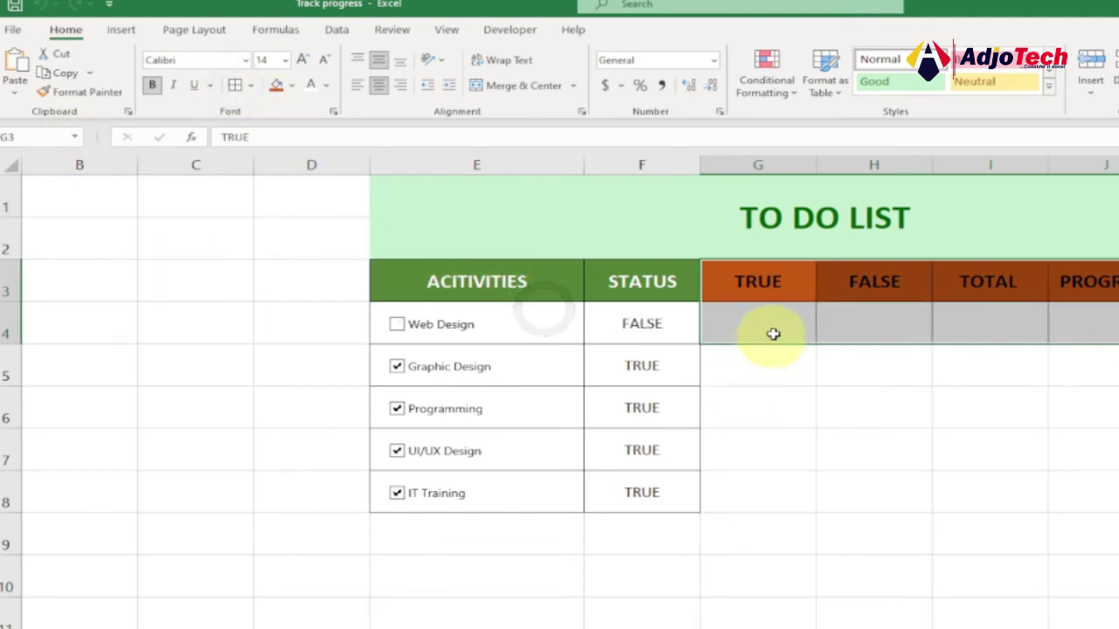
click(885, 334)
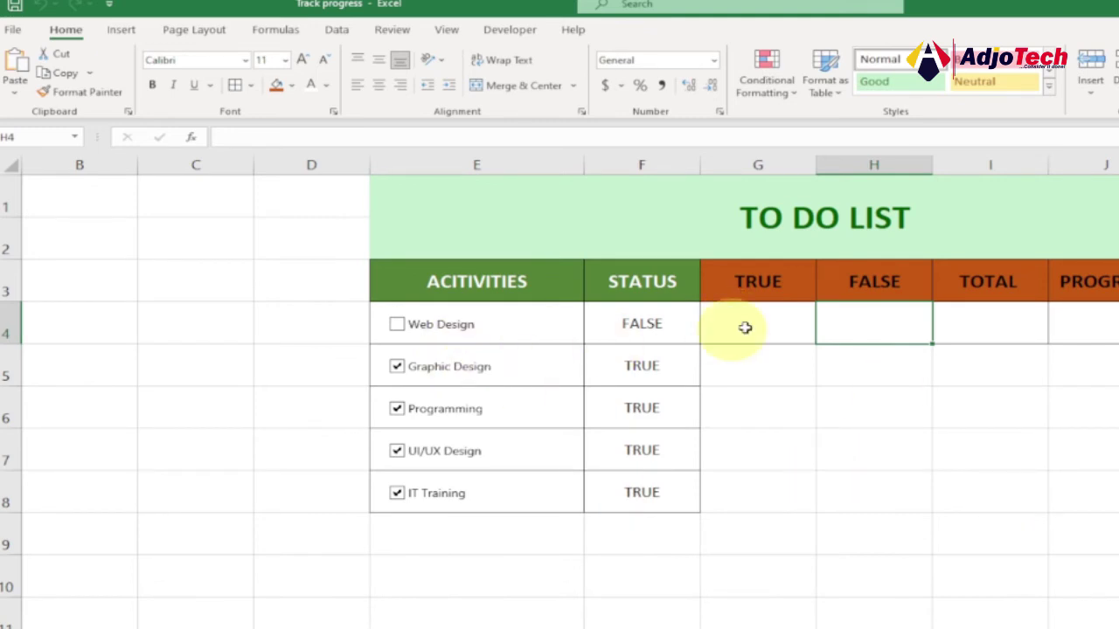
click(398, 328)
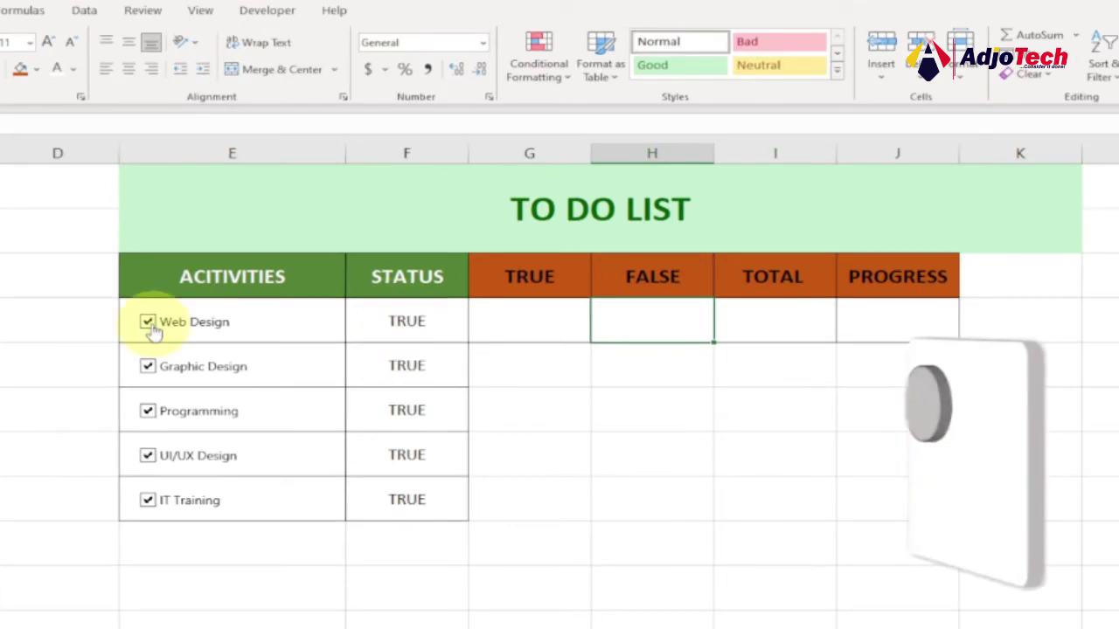
click(148, 322)
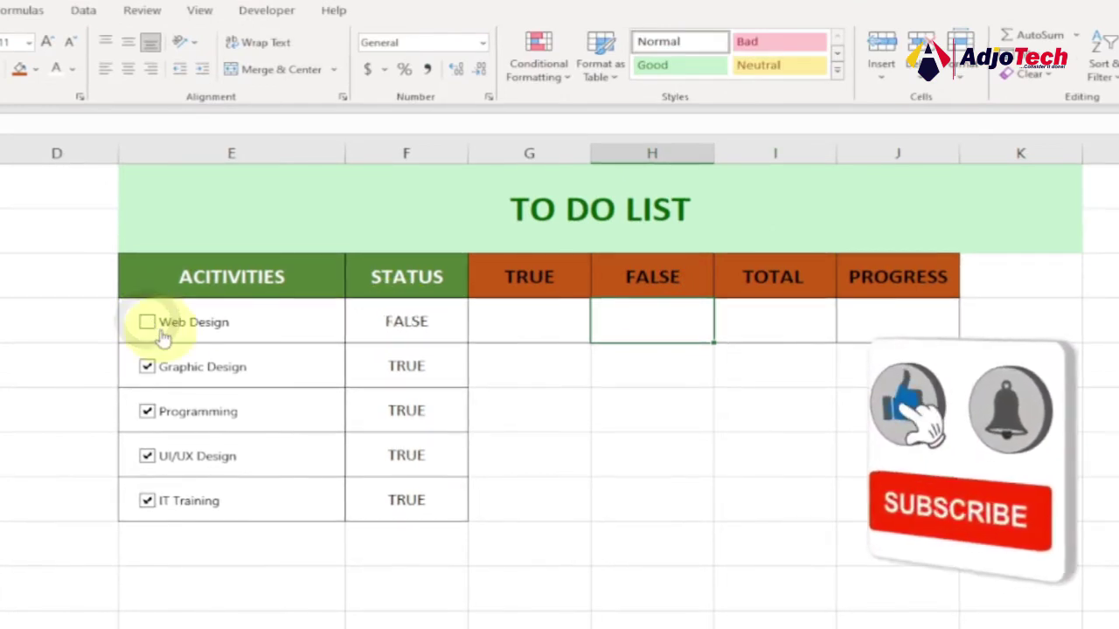
- Count the TRUE statuses in cell G4 with the formula =COUNTIF(F4:F8,G3)
click(518, 324)
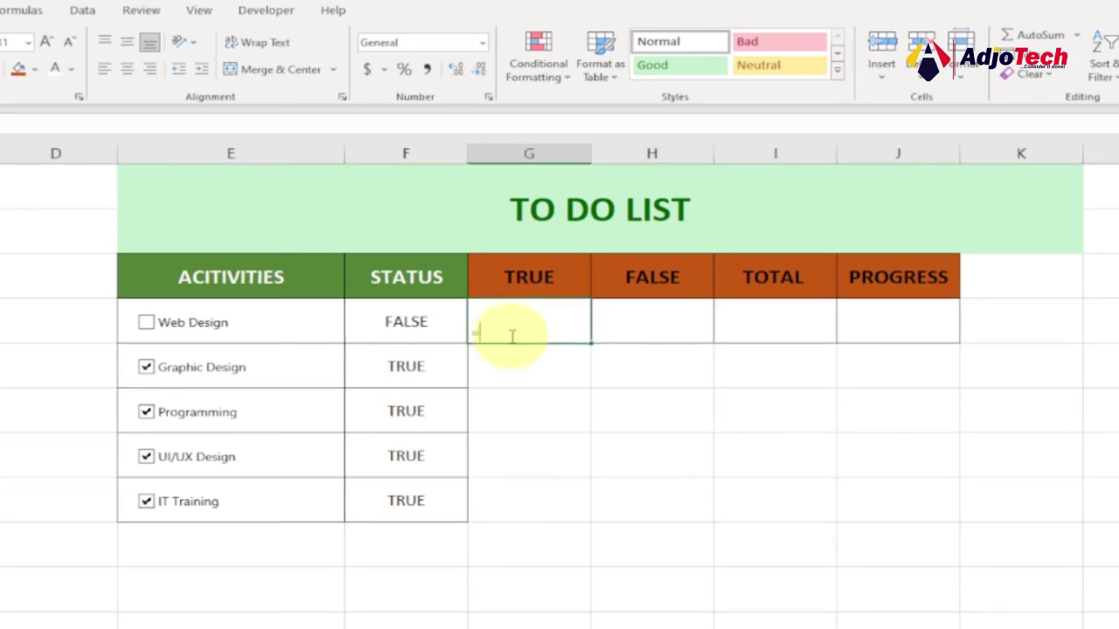
text(=coun)
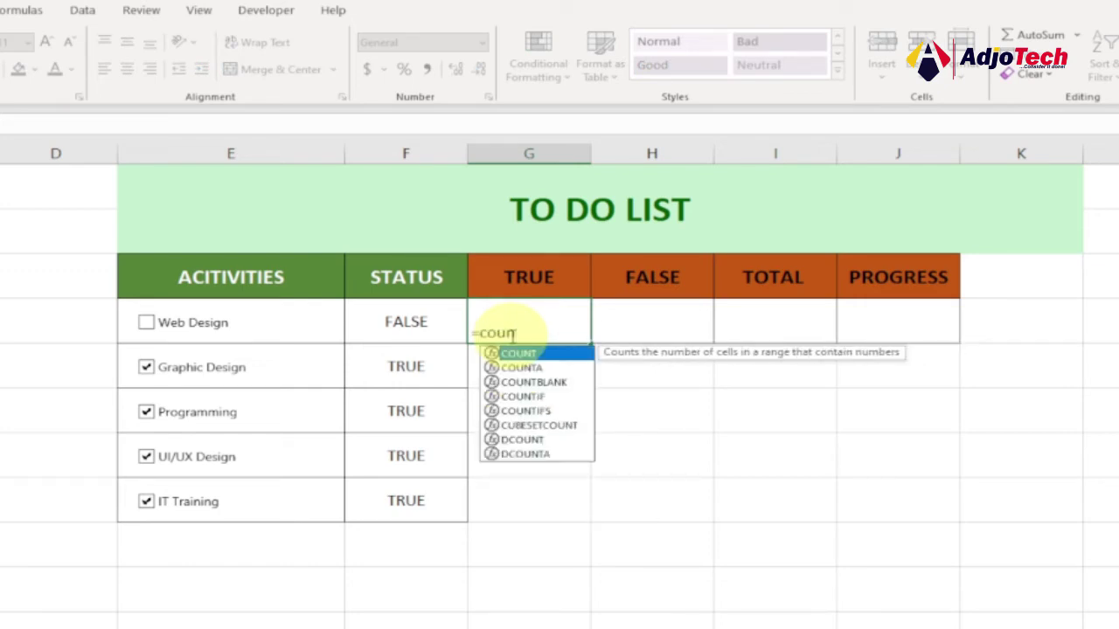
key(Down)
key(Down)
key(Down)
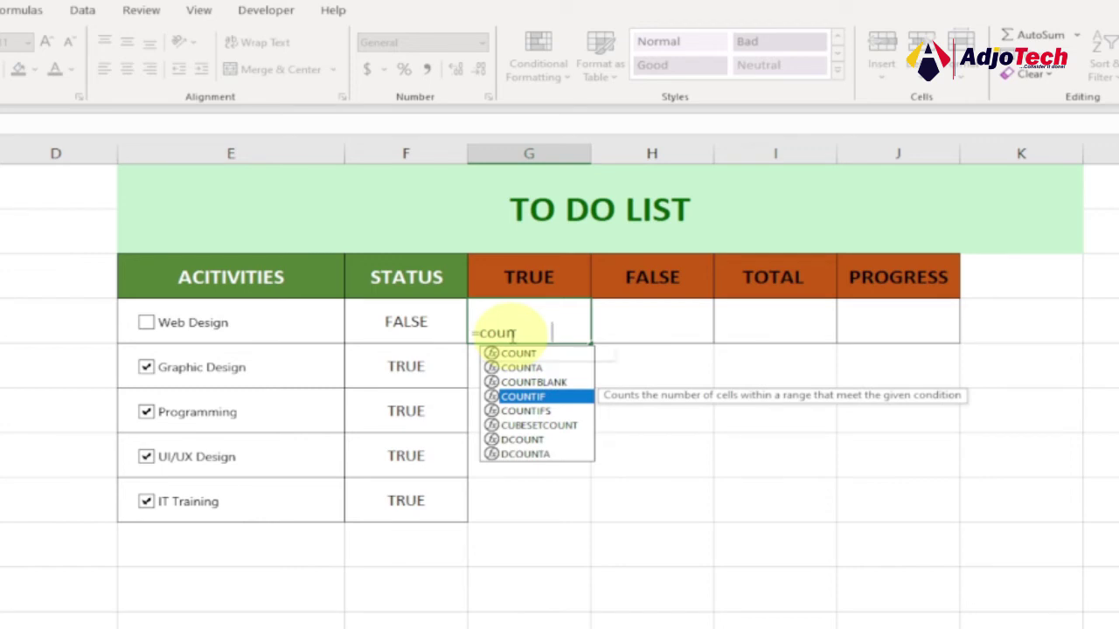
key(Tab)
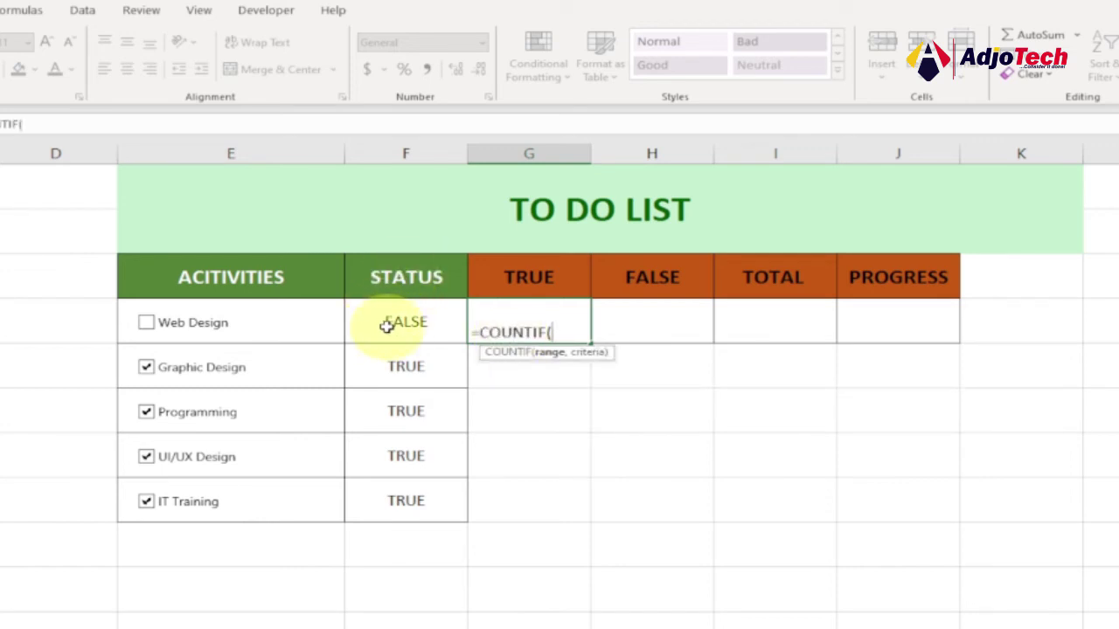
drag(390, 312, 397, 500)
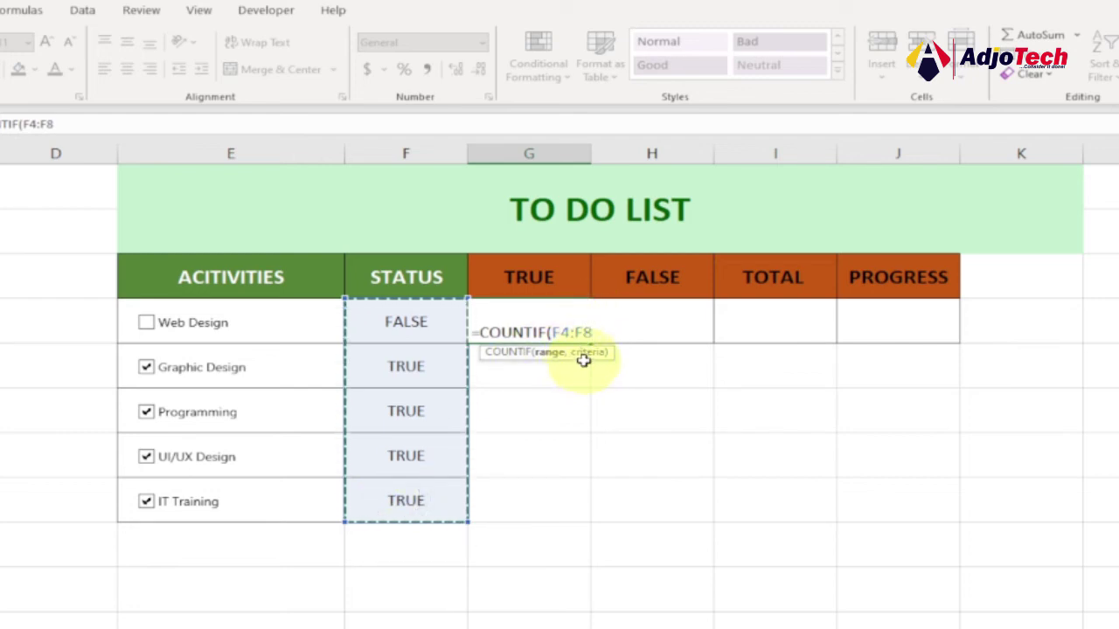
text(,)
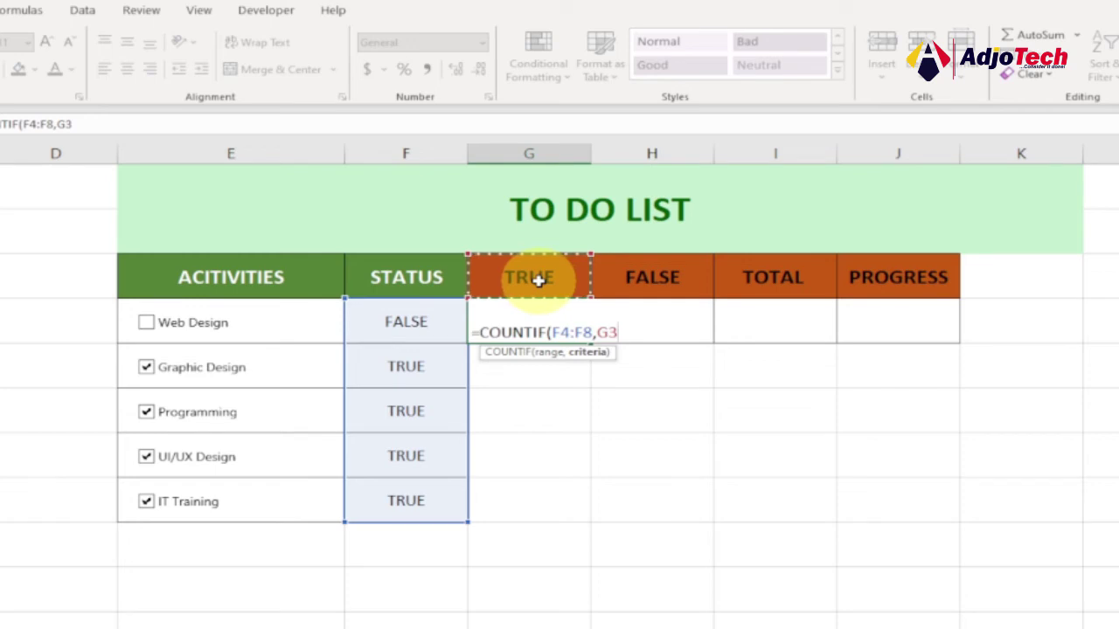
text())
key(Return)
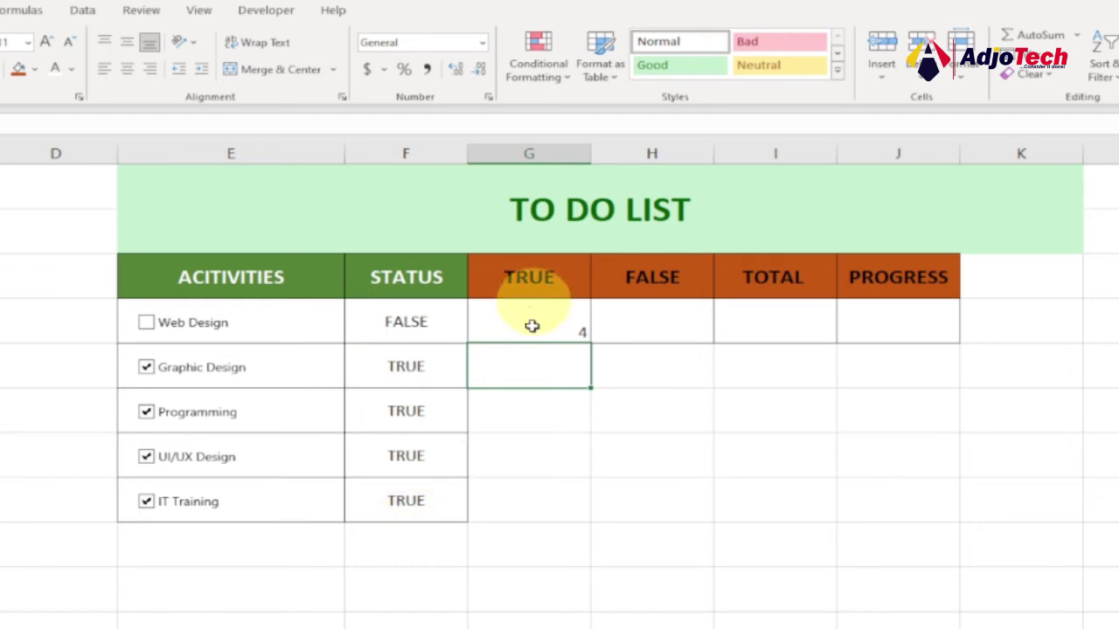
- Centre cells G4:J4 horizontally and vertically, and test the TRUE count by ticking Web Design and clearing Graphic Design and Programming
drag(519, 319, 862, 320)
click(129, 70)
click(127, 42)
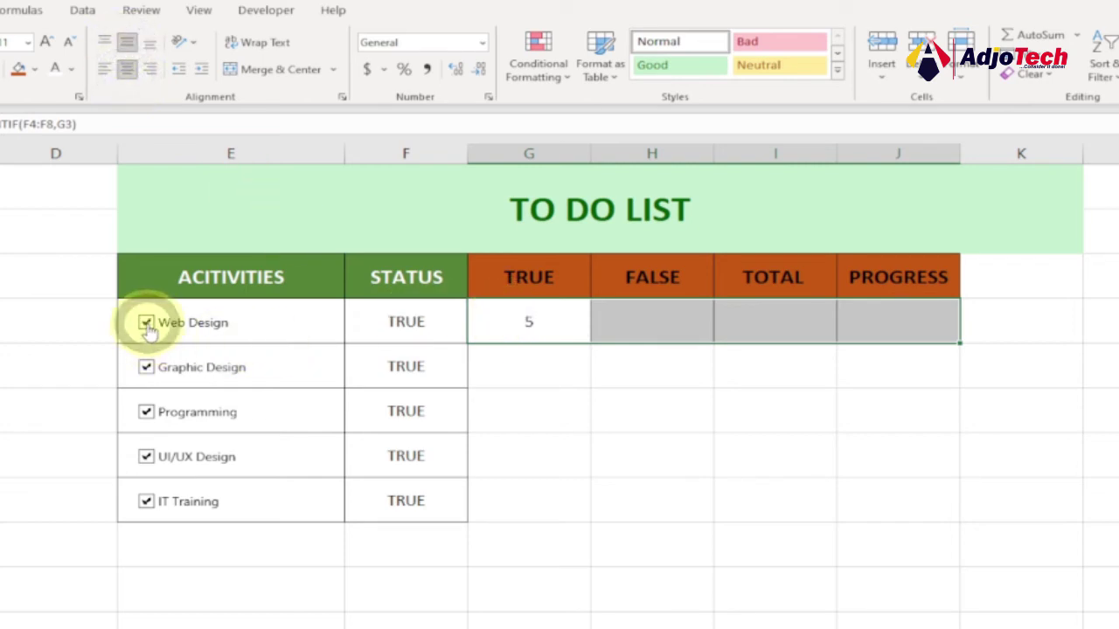
click(146, 368)
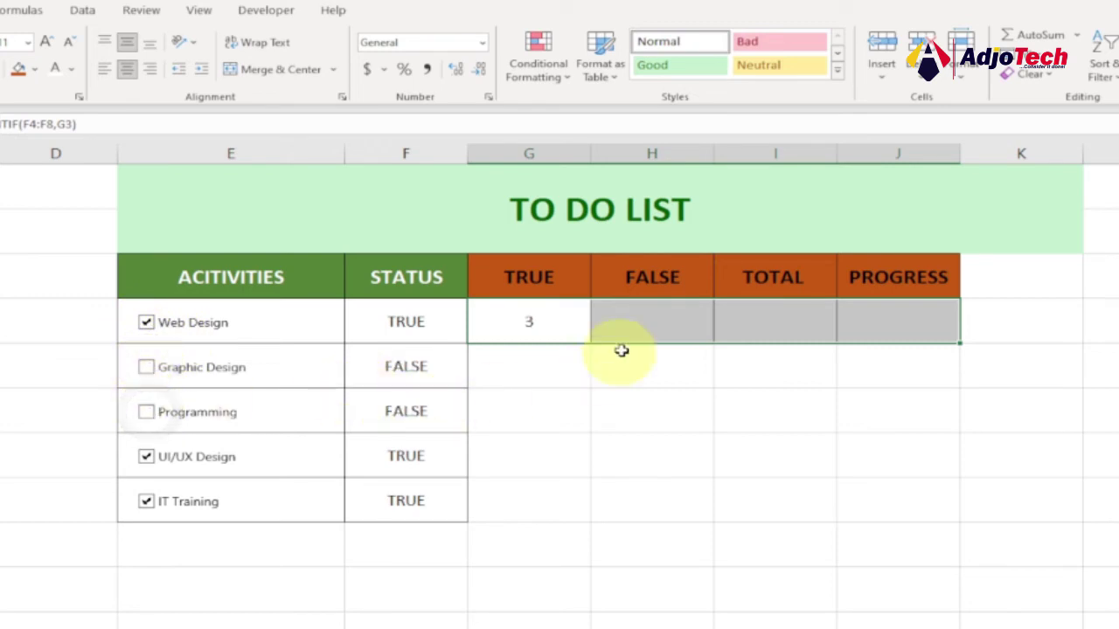
- Count the FALSE statuses in cell H4 with the formula =COUNTIF(F4:F8,H3)
click(649, 322)
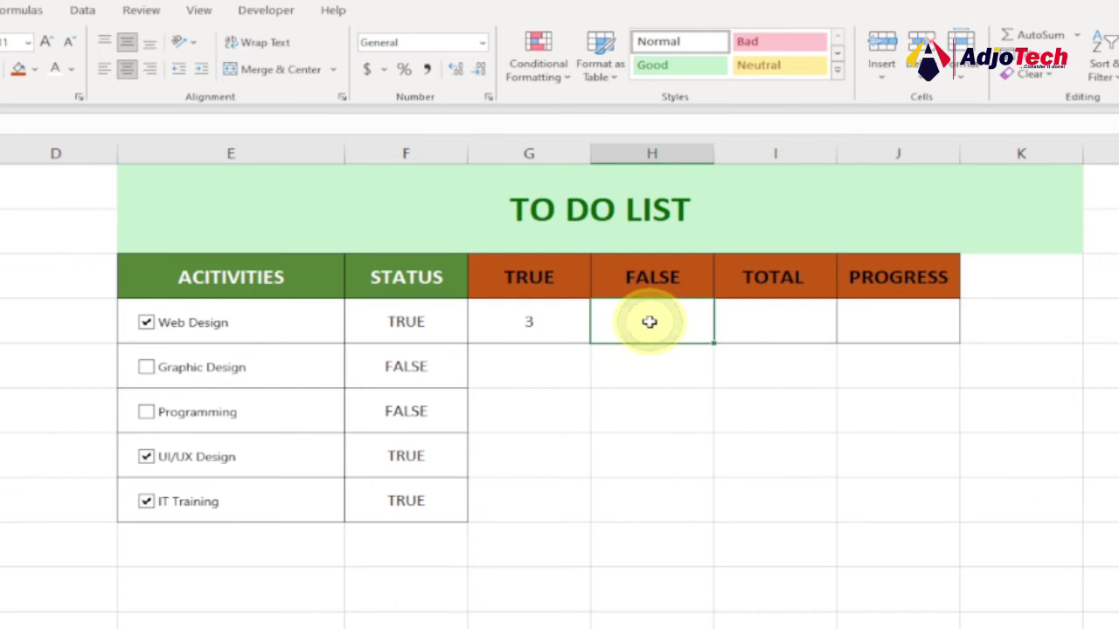
double_click(652, 322)
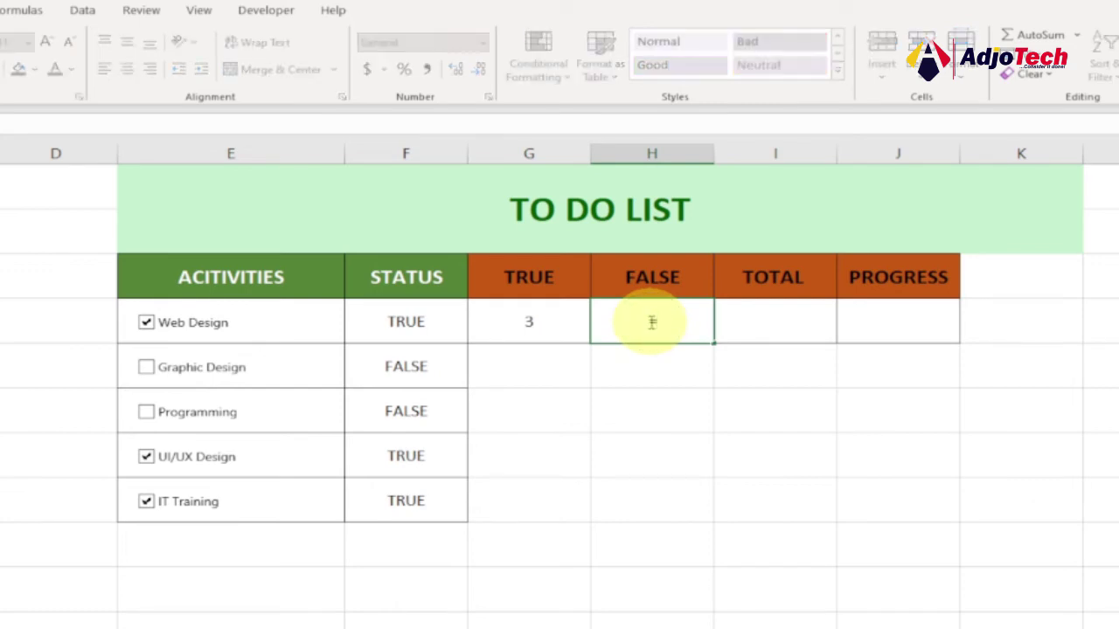
text(=count)
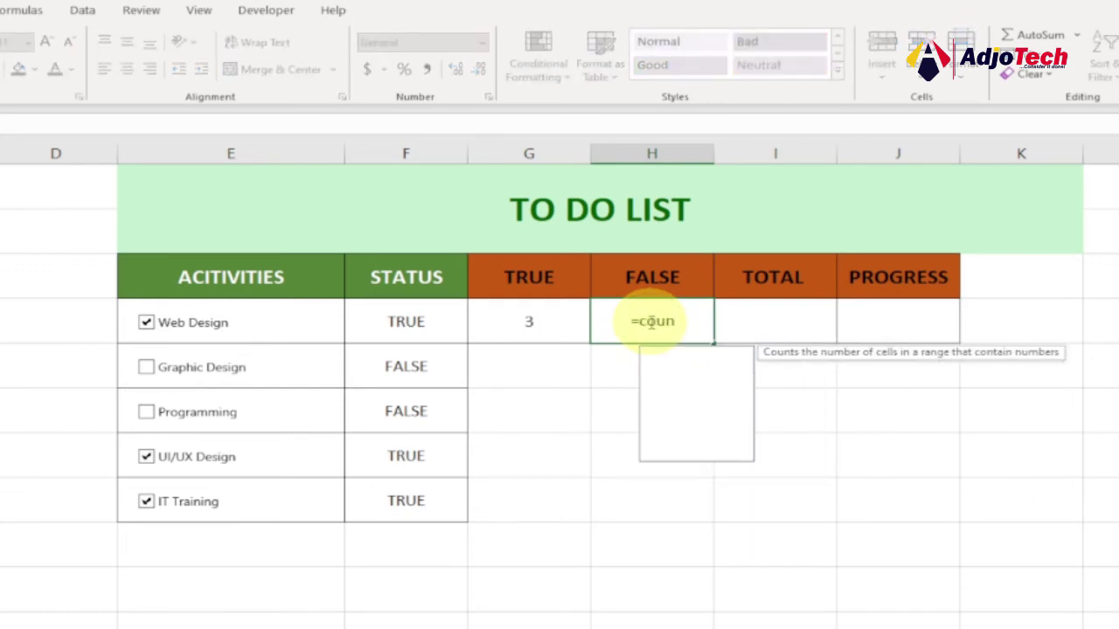
key(Down)
key(Down)
key(Down)
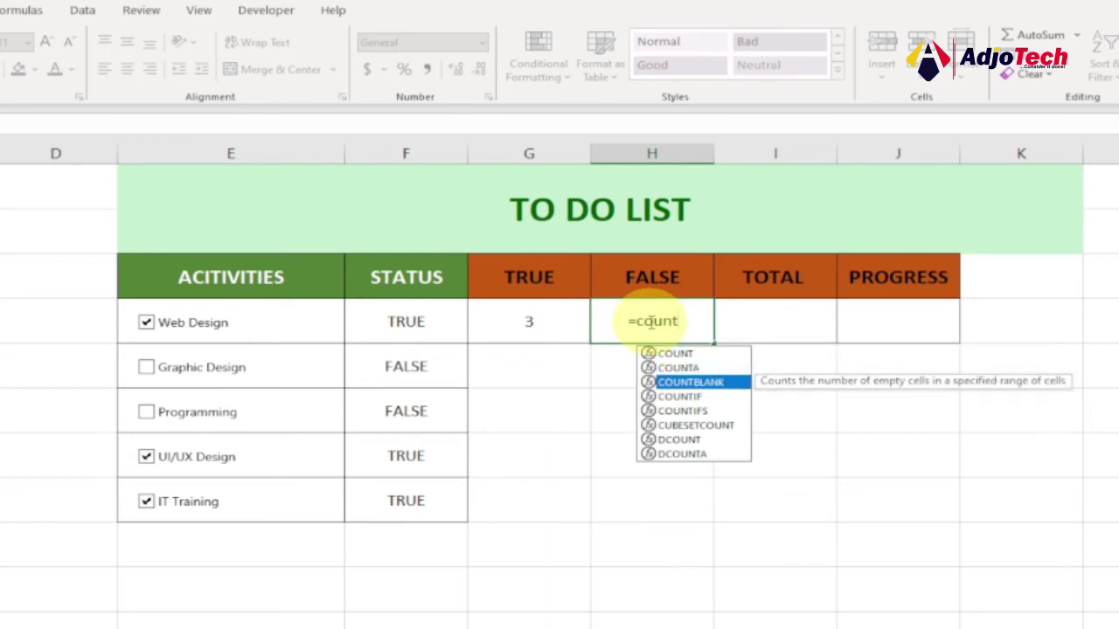
key(Tab)
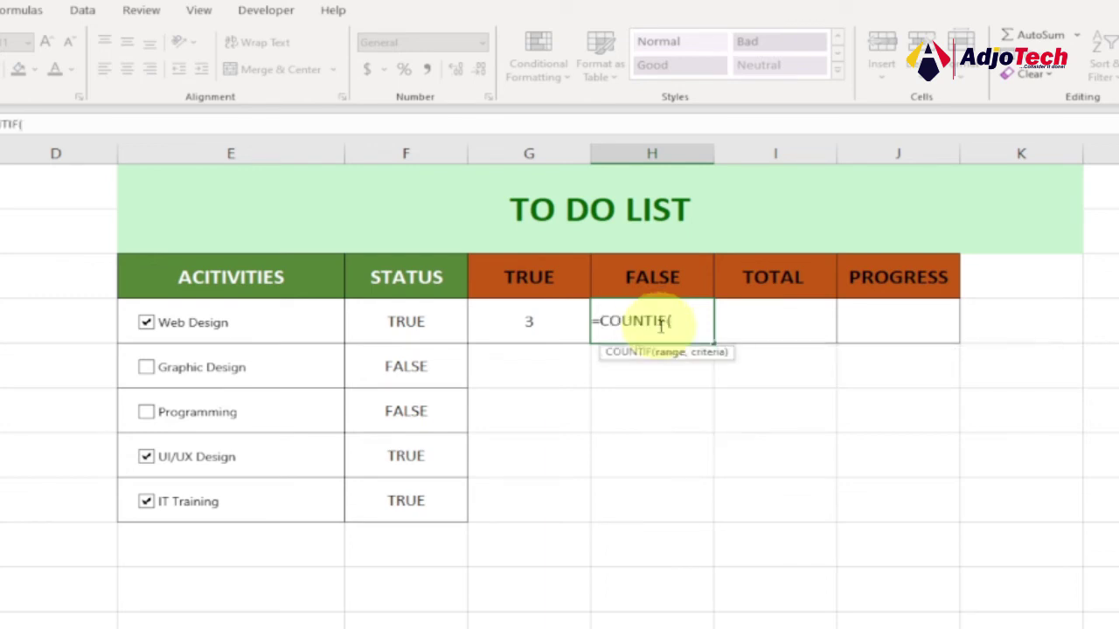
drag(397, 319, 400, 495)
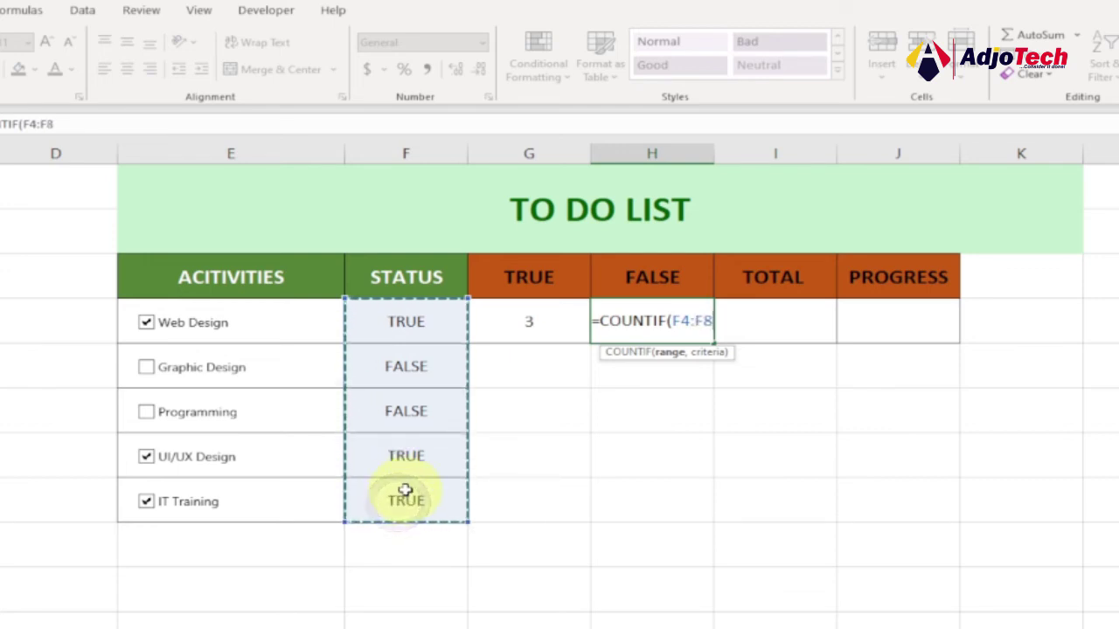
text(,)
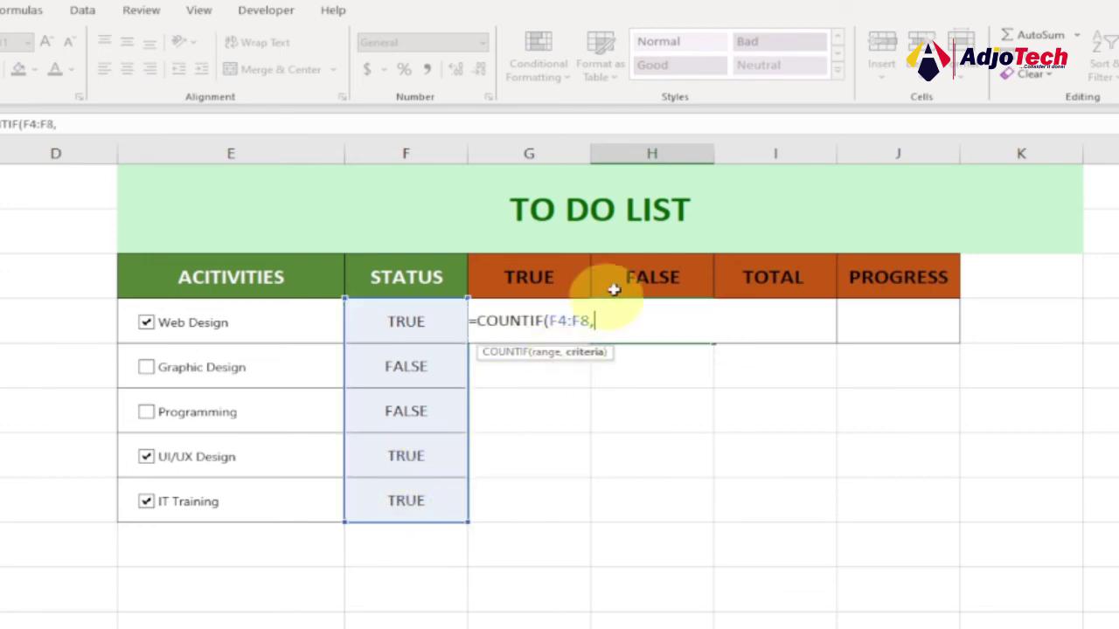
click(640, 276)
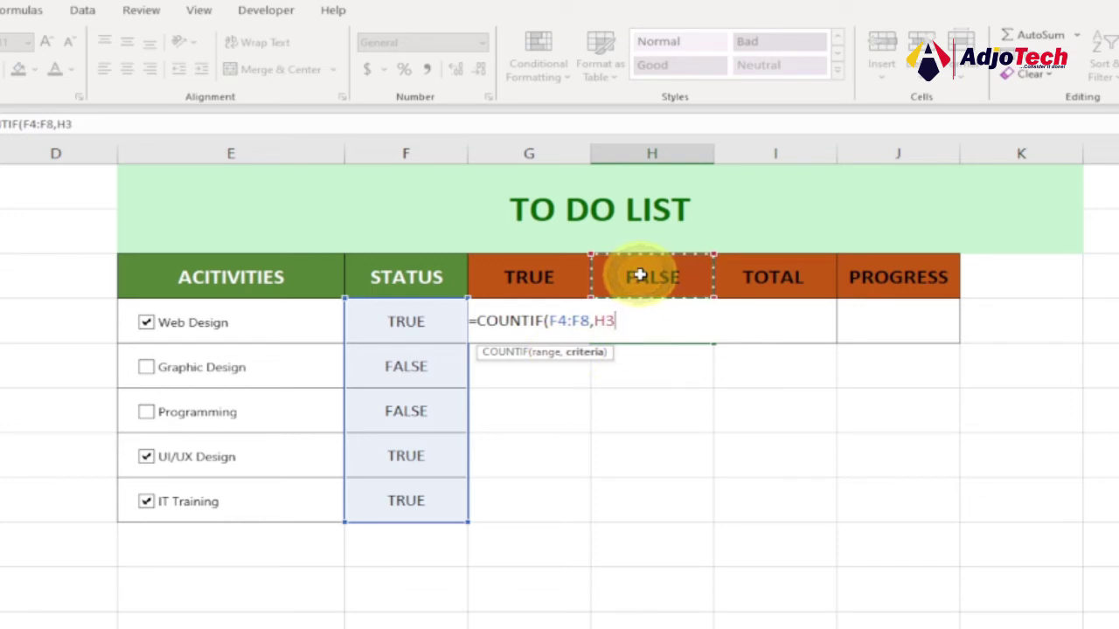
text())
key(Return)
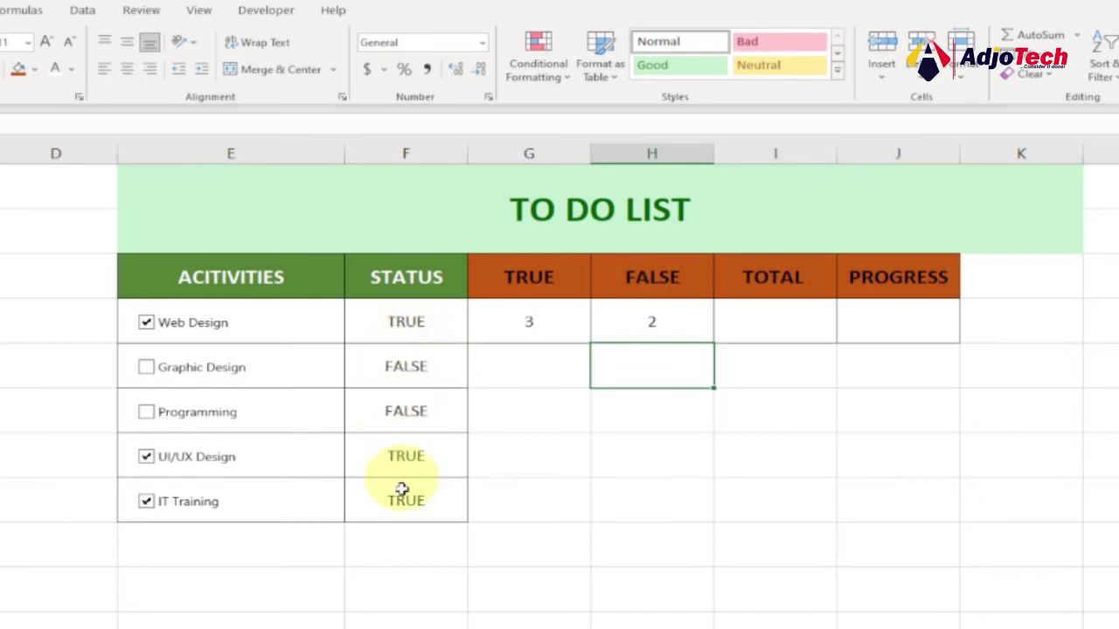
- Add the TRUE and FALSE counts in the TOTAL cell I4 with the formula =G4+H4
click(749, 324)
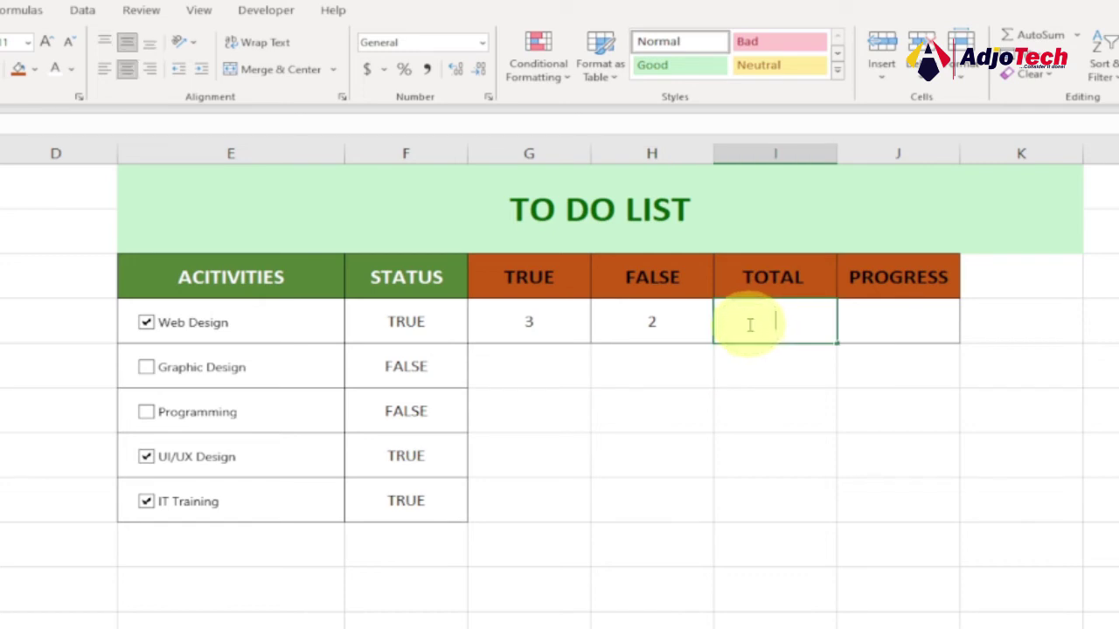
text(=)
click(544, 322)
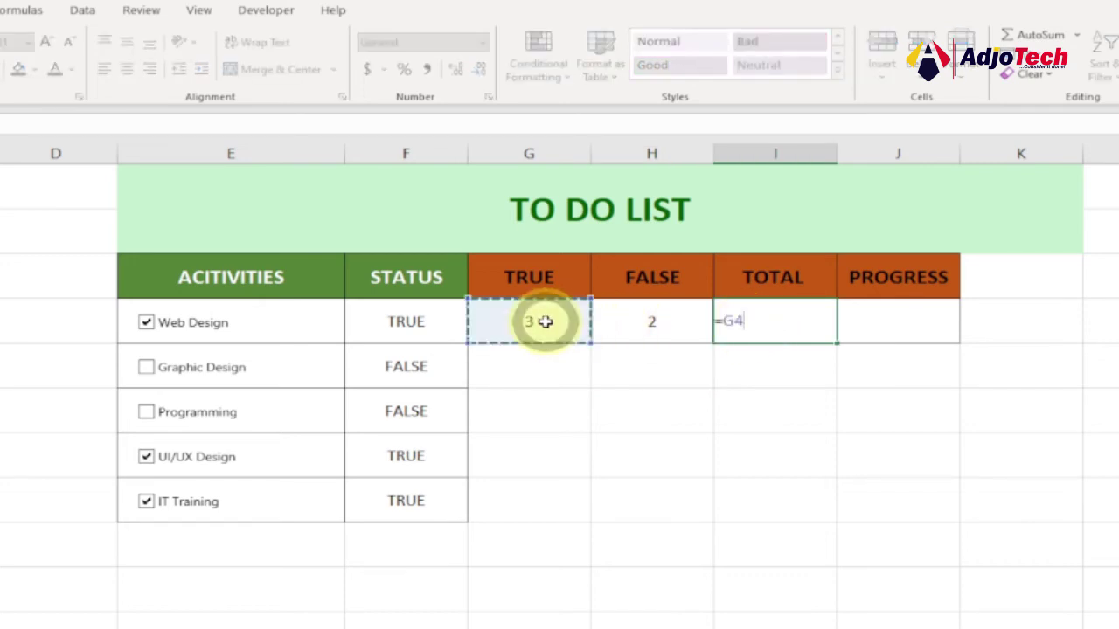
text(+)
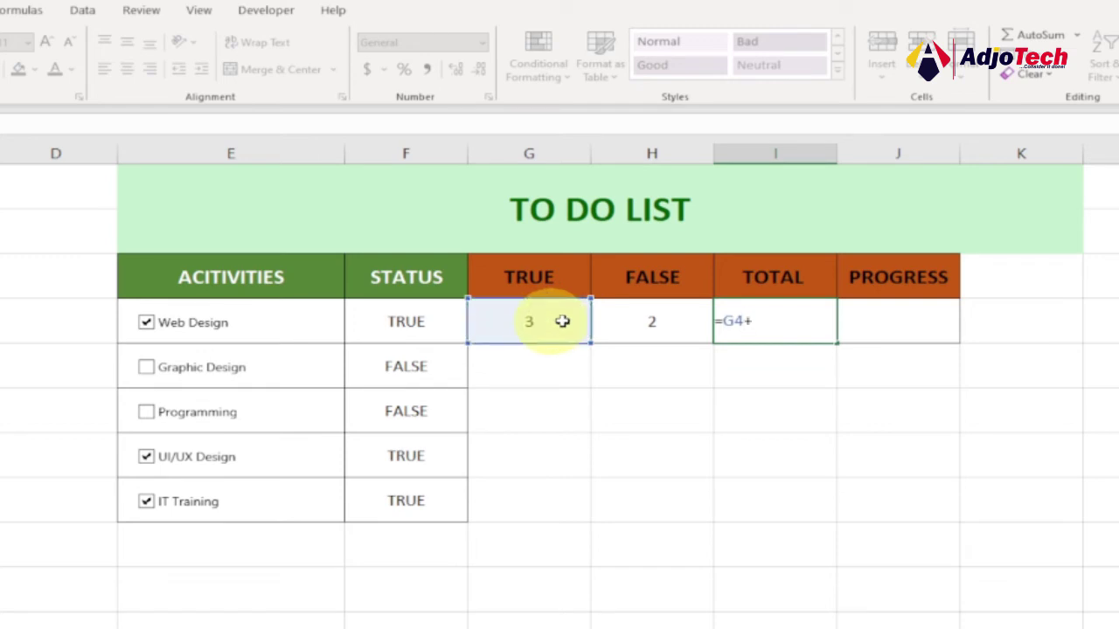
click(641, 321)
key(Return)
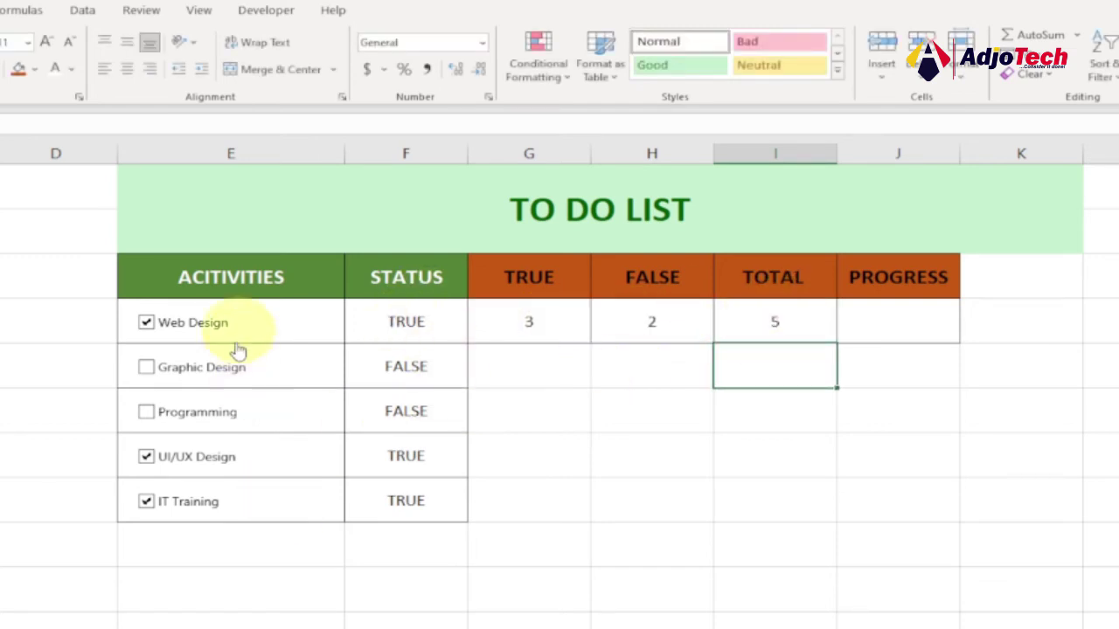
- Calculate the progress in cell J4 with the formula =G4/I4 and format the result as a percentage
click(897, 325)
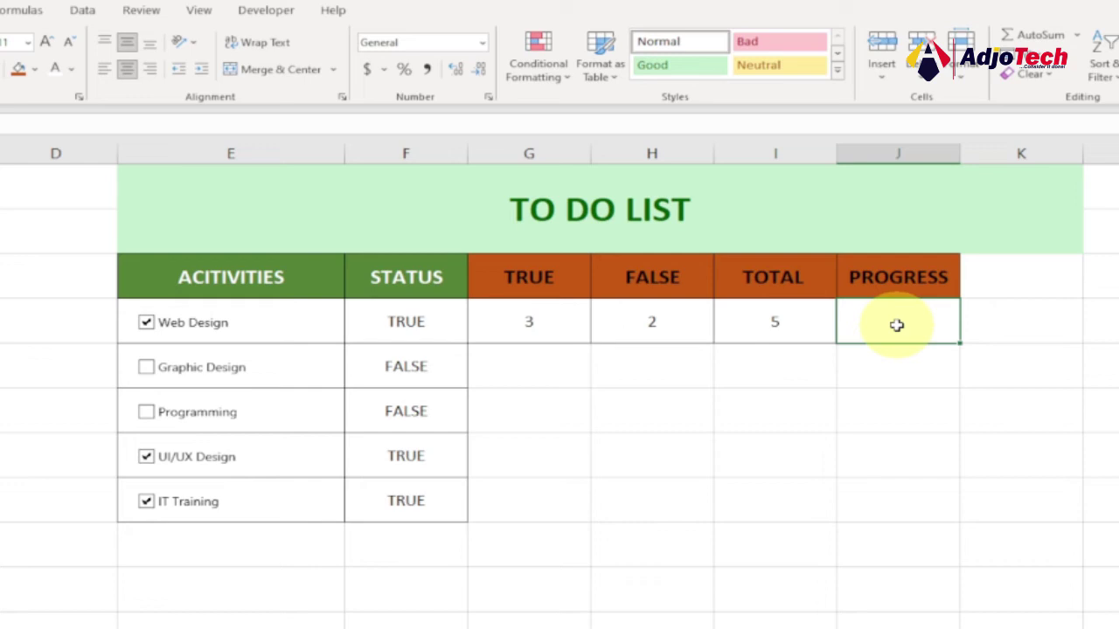
text(=)
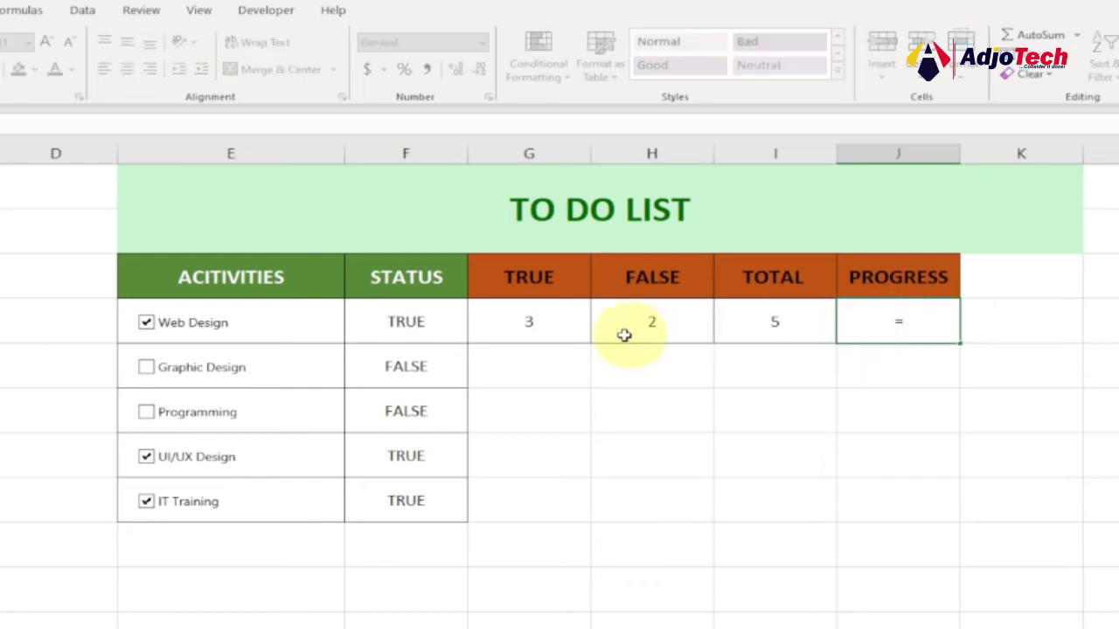
click(516, 313)
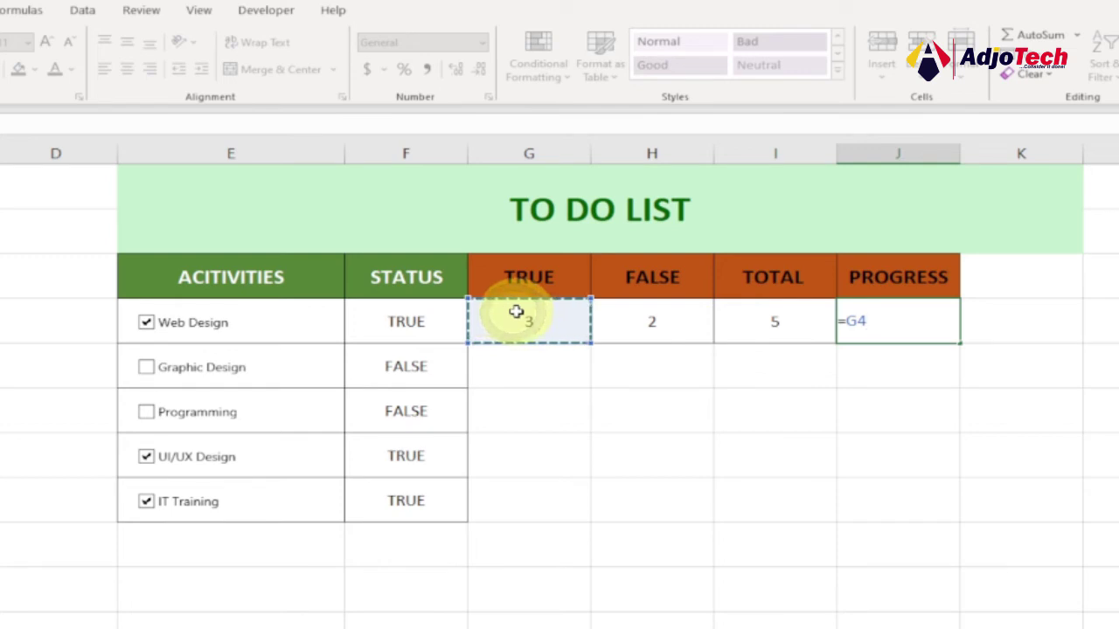
text(/)
click(761, 322)
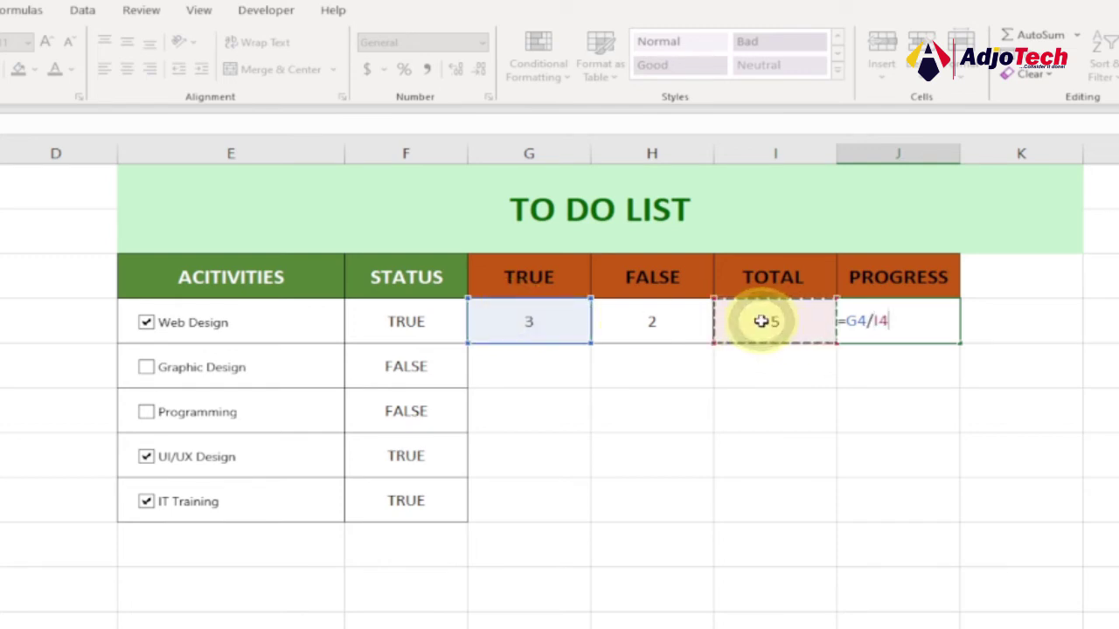
key(Return)
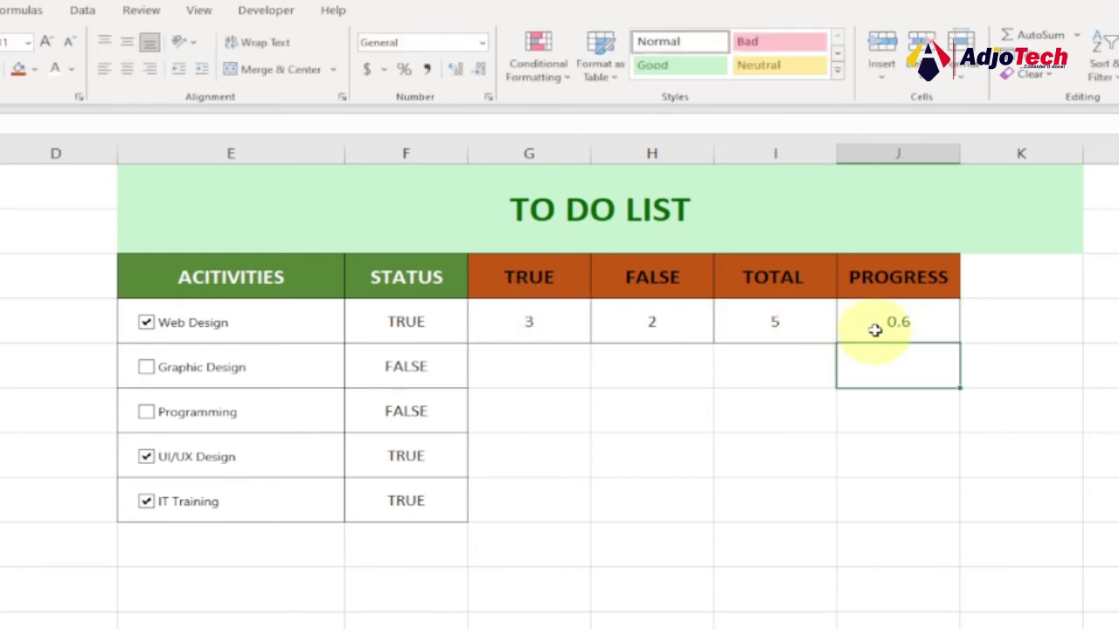
click(886, 321)
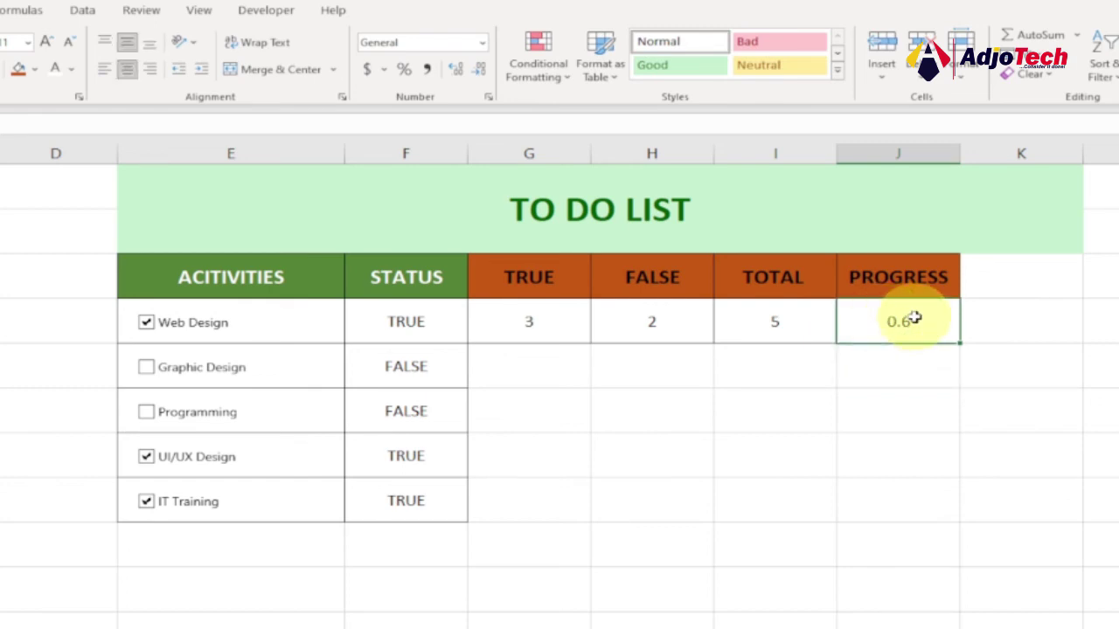
click(404, 70)
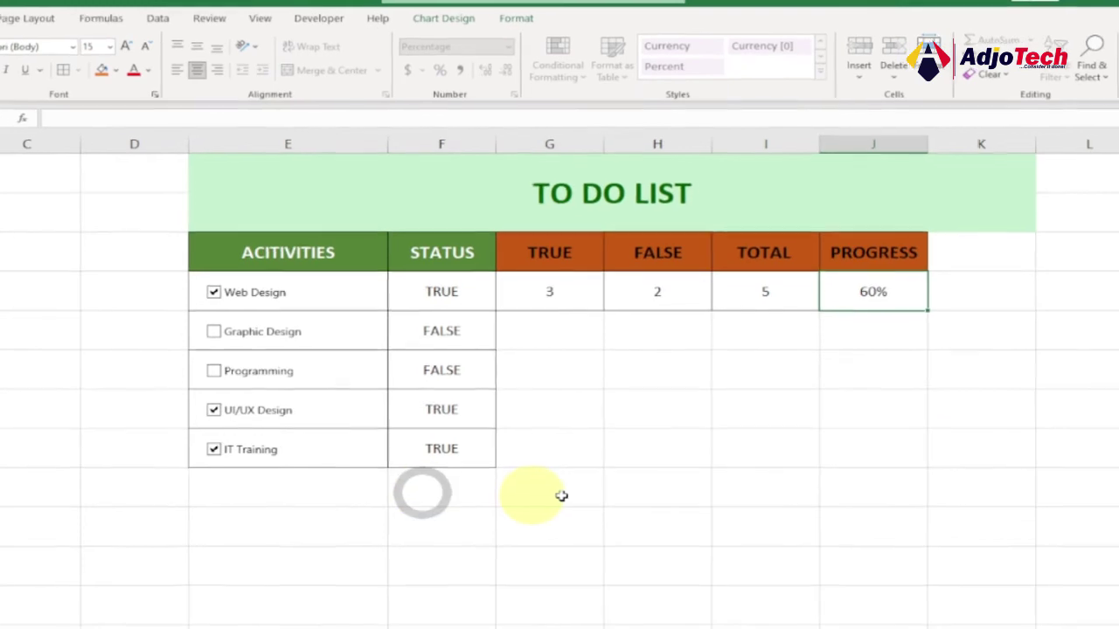
- Insert a 2-D clustered bar chart from the progress cells J3:J4 and reduce the chart's height by about a quarter
click(845, 259)
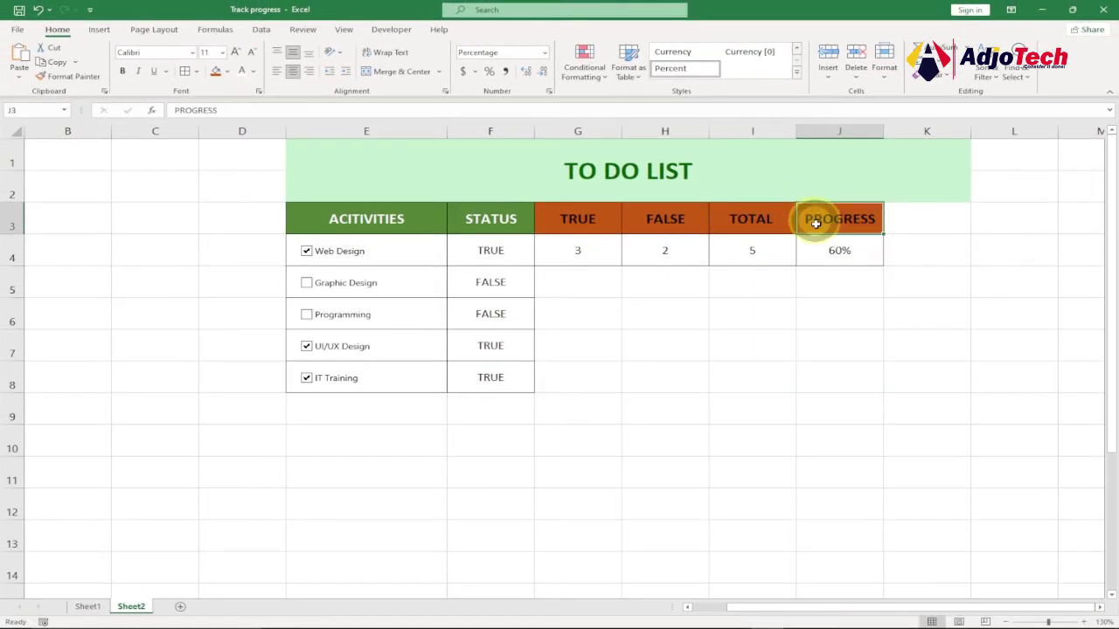
drag(815, 223, 823, 250)
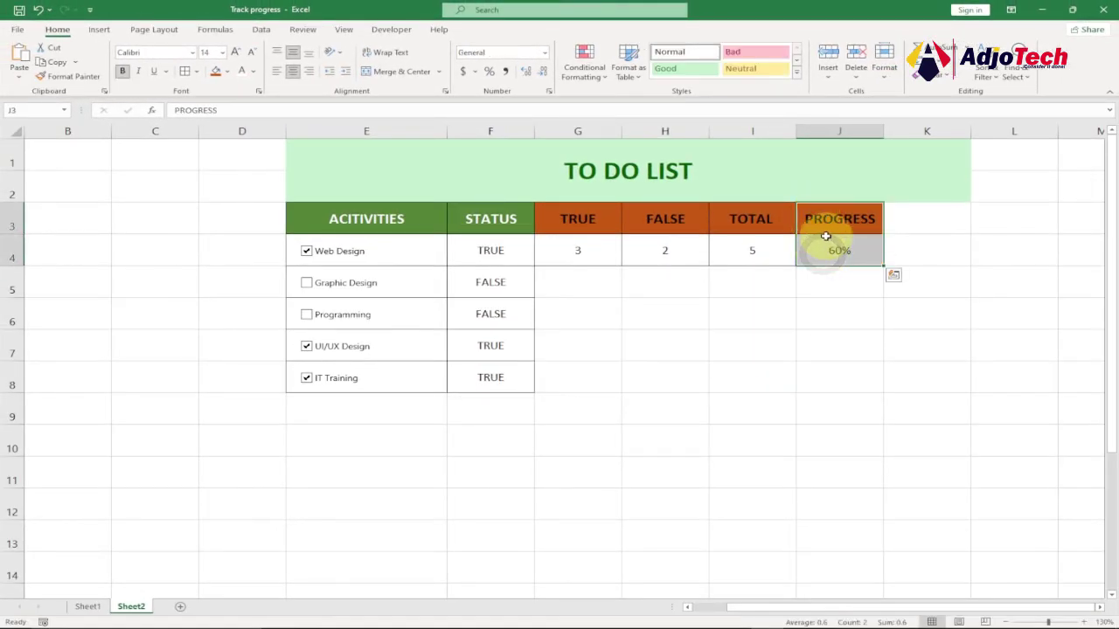
click(96, 30)
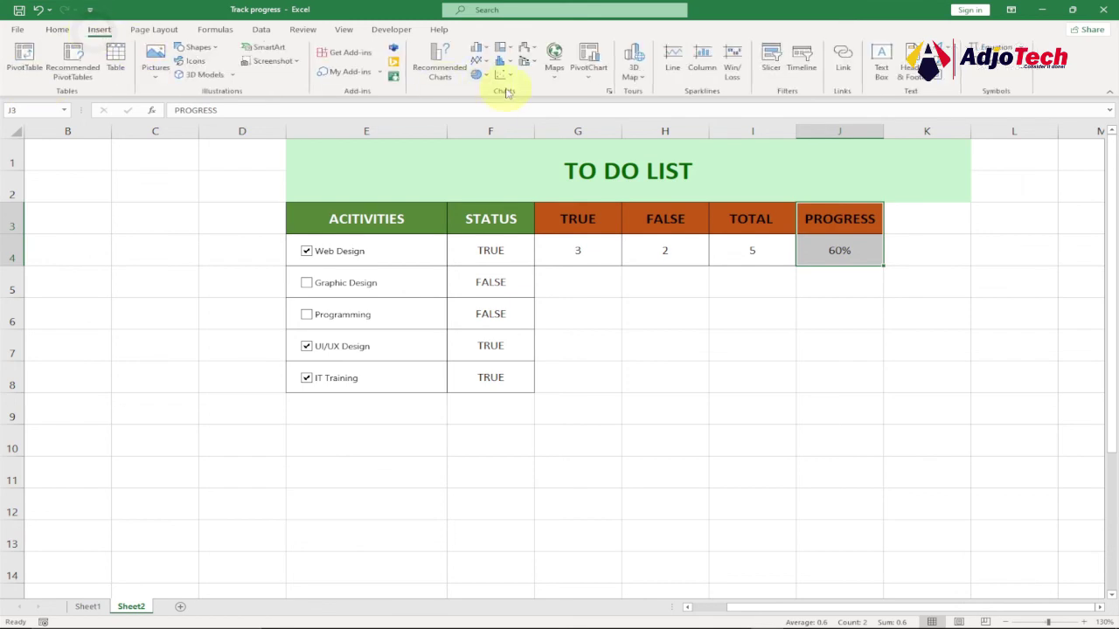
click(485, 48)
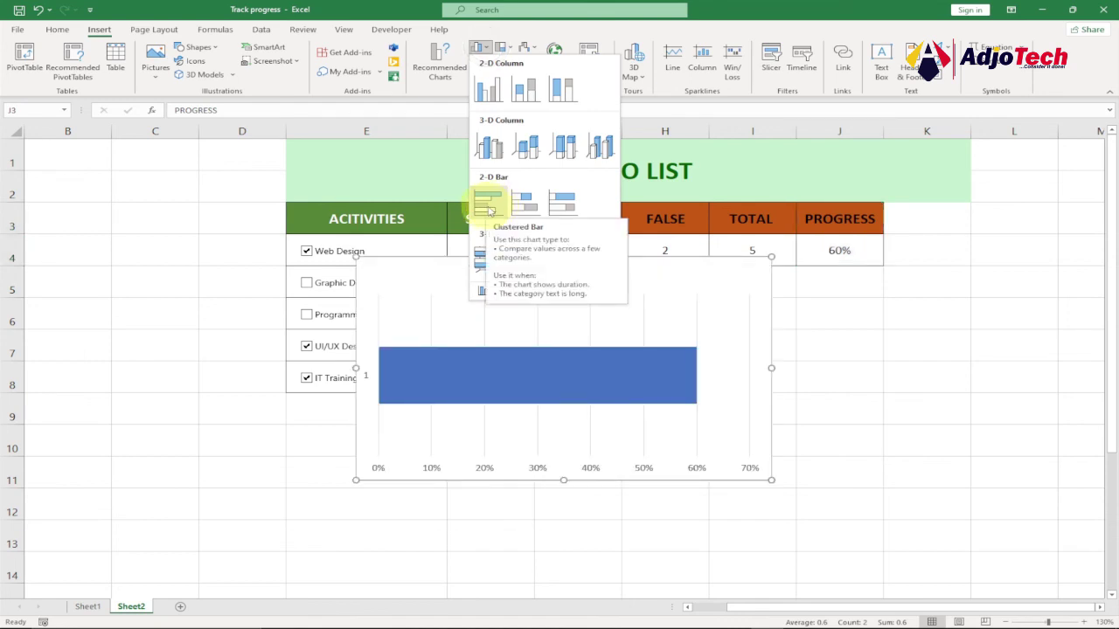
click(487, 208)
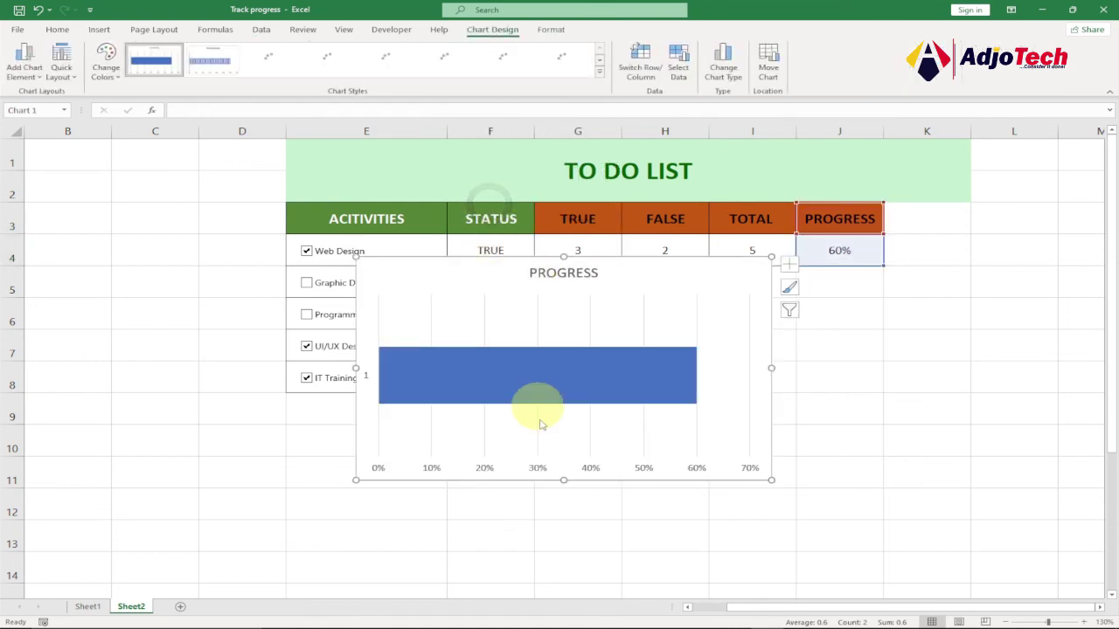
drag(564, 479, 557, 418)
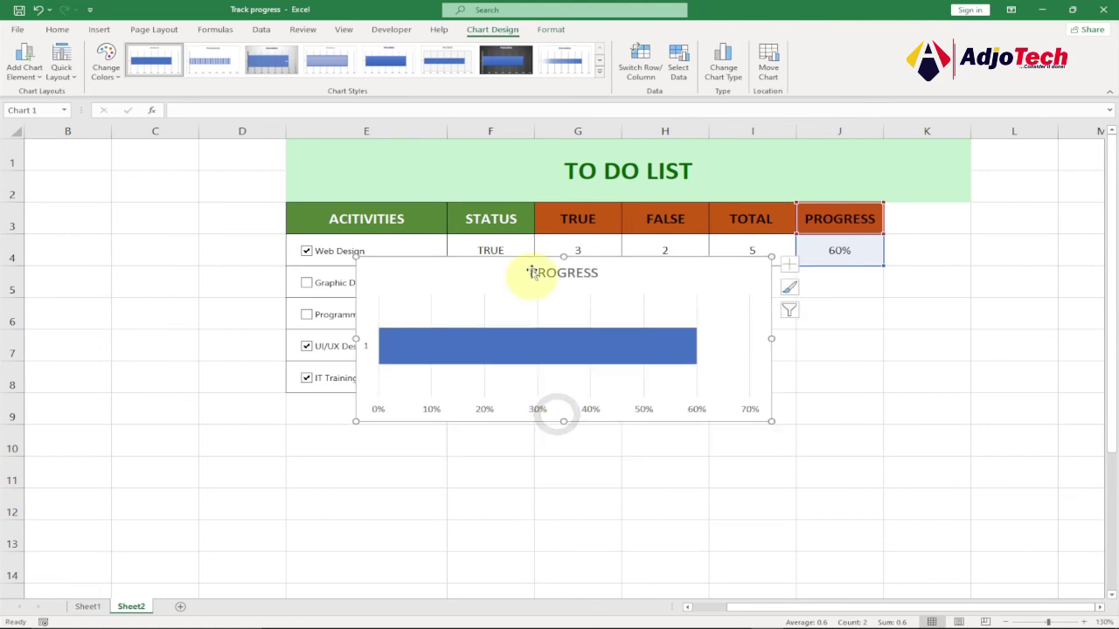
- Move the progress chart into the empty area below the TRUE to PROGRESS cells, beside the statuses, and tick the Graphic Design check box
drag(563, 254, 697, 289)
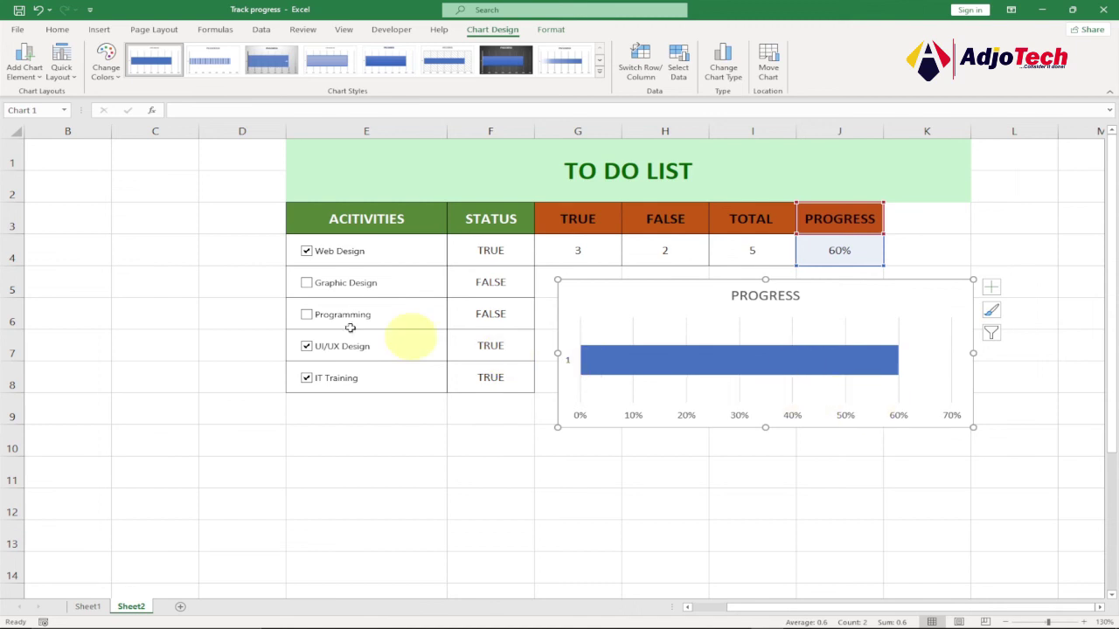
click(307, 284)
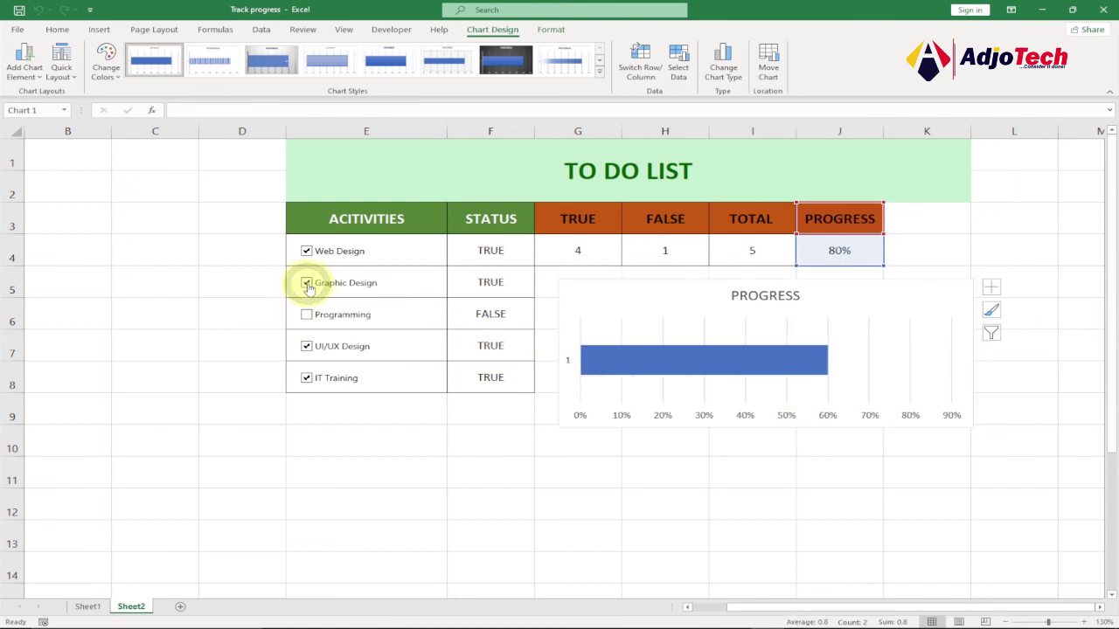
click(831, 368)
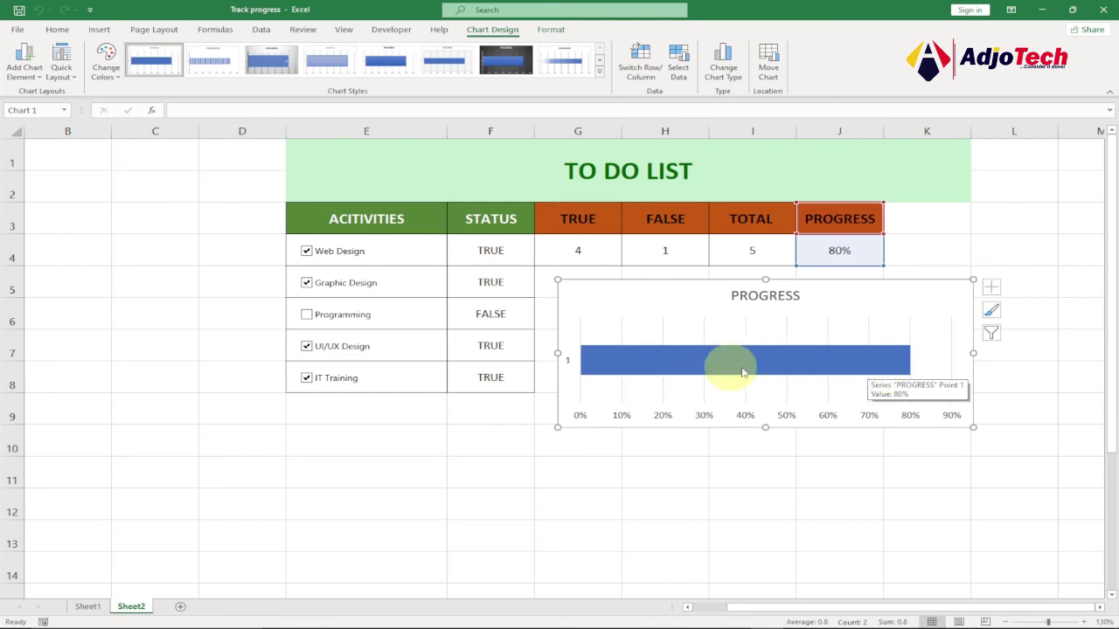
- Apply the chart style with a solid blue background and a hatched white bar, and tick the Programming check box
click(599, 70)
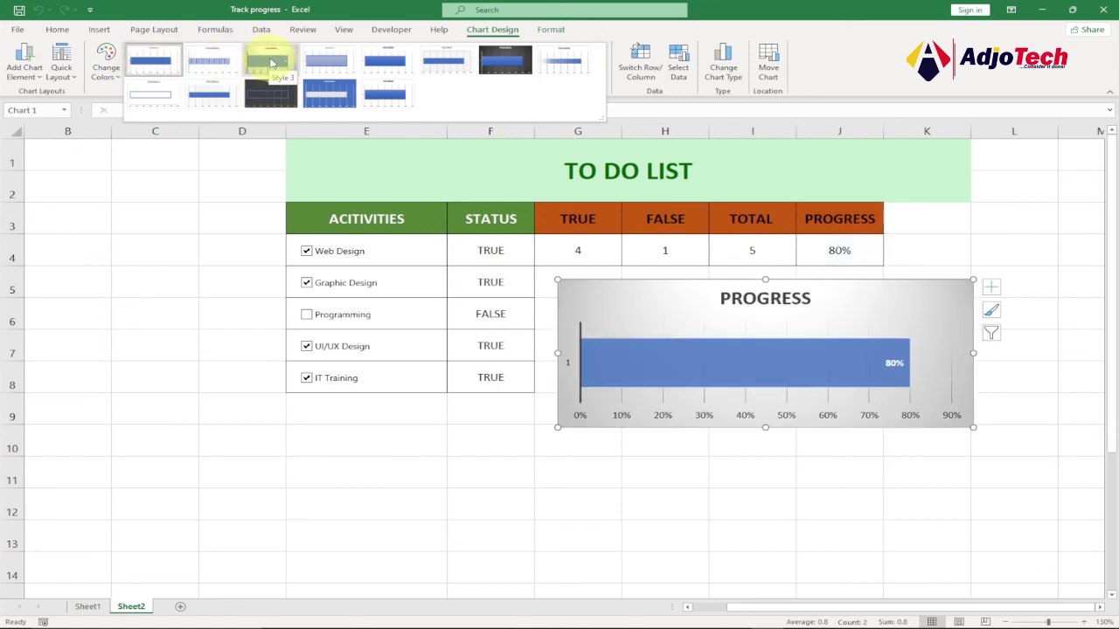
click(329, 92)
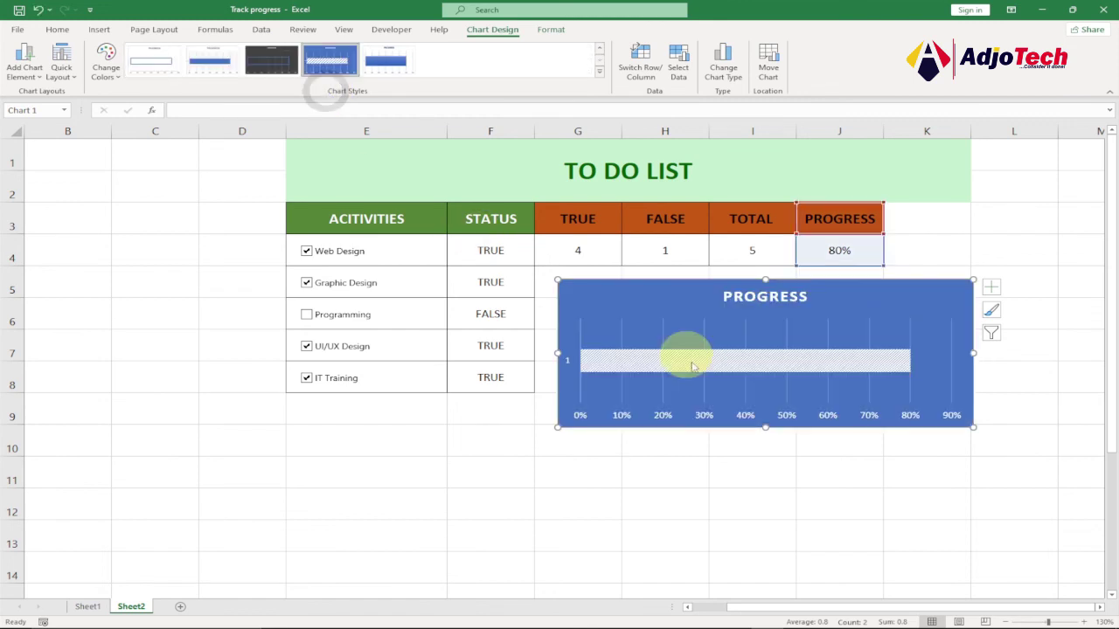
mouse_move(721, 376)
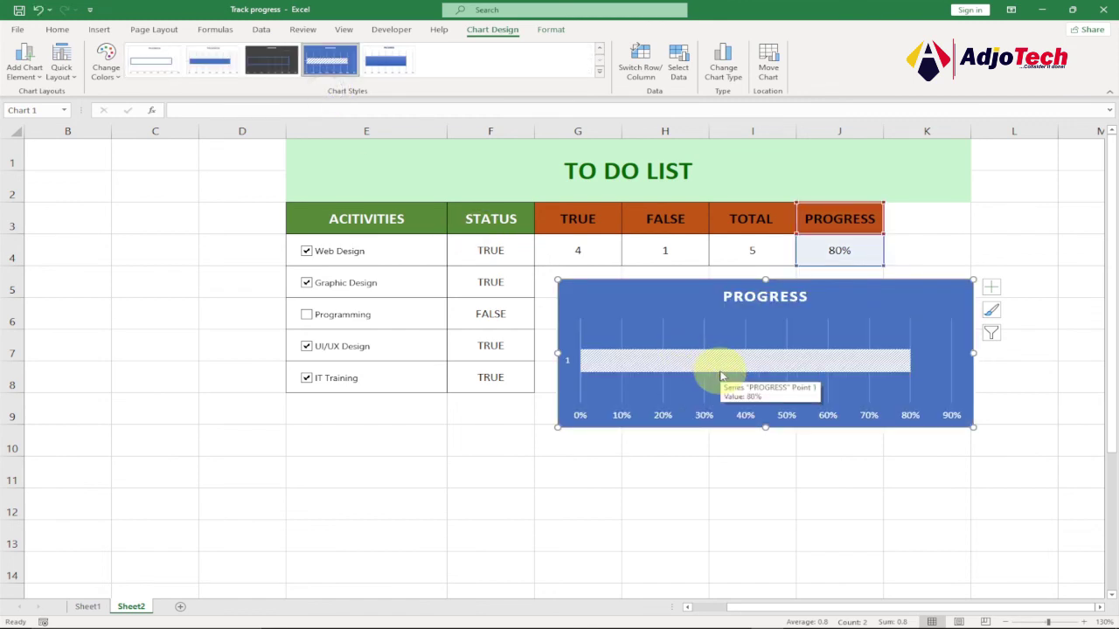
click(305, 316)
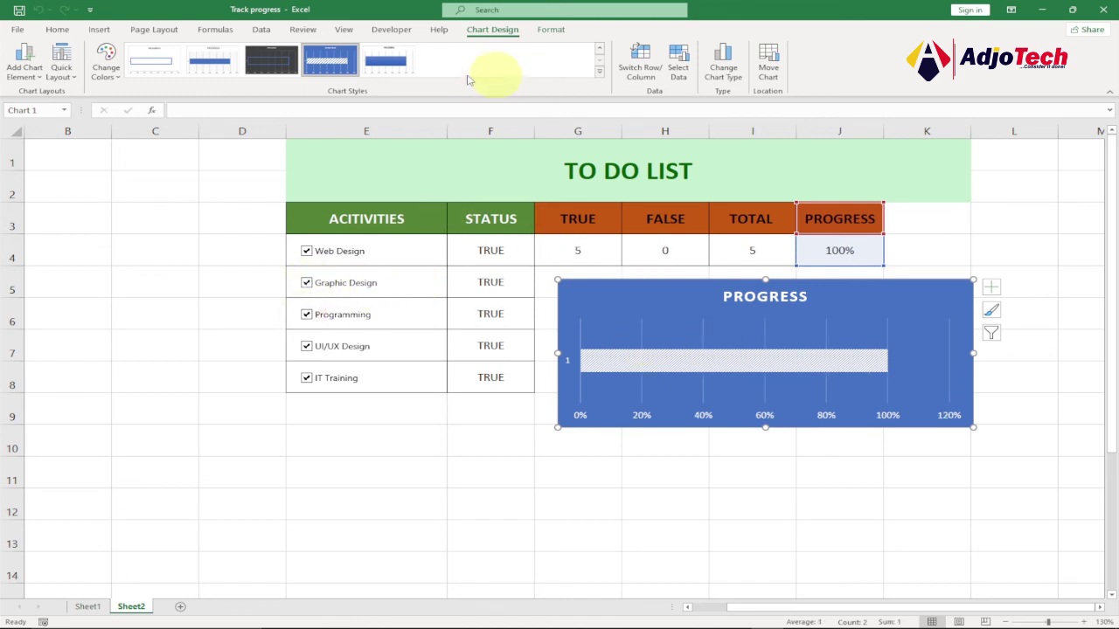
- Apply chart Style 3 to the progress chart and clear the Programming and Graphic Design check boxes
click(598, 74)
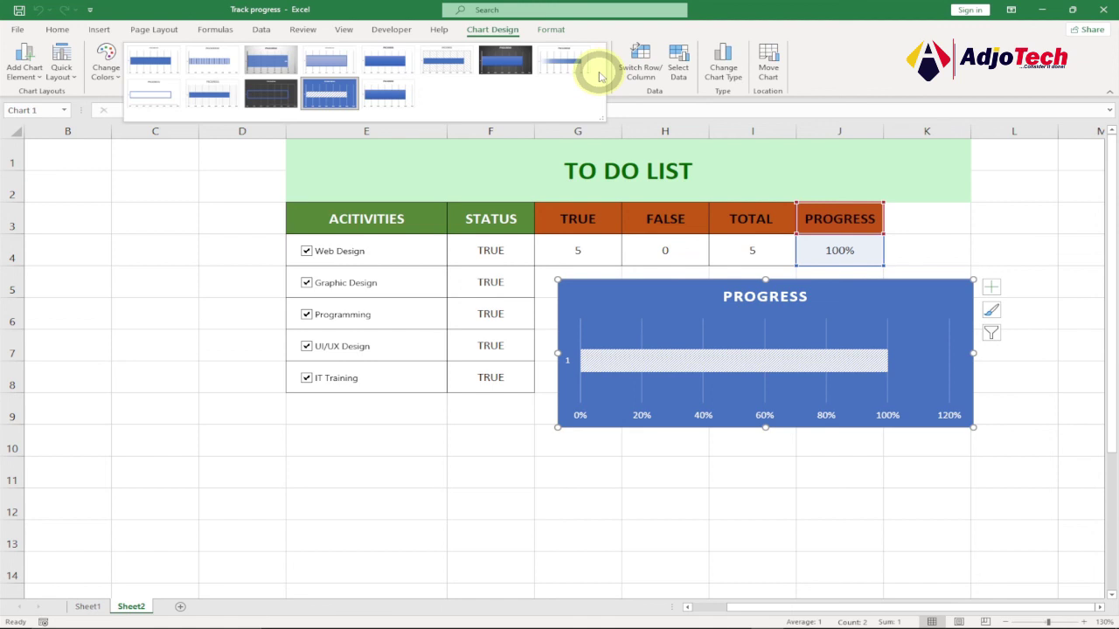
click(277, 68)
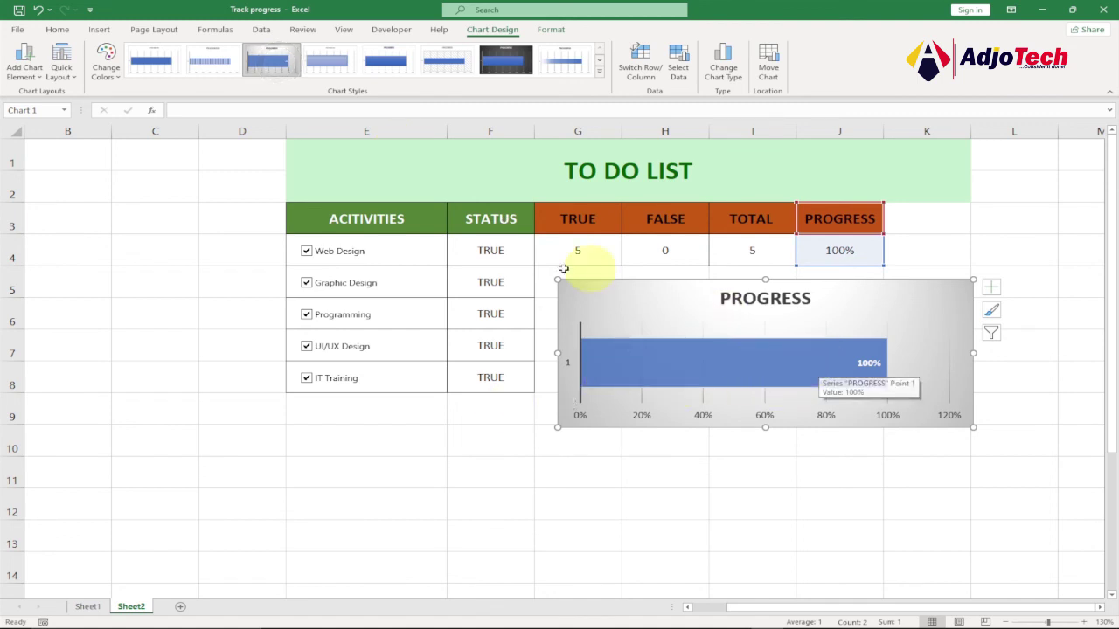
click(306, 315)
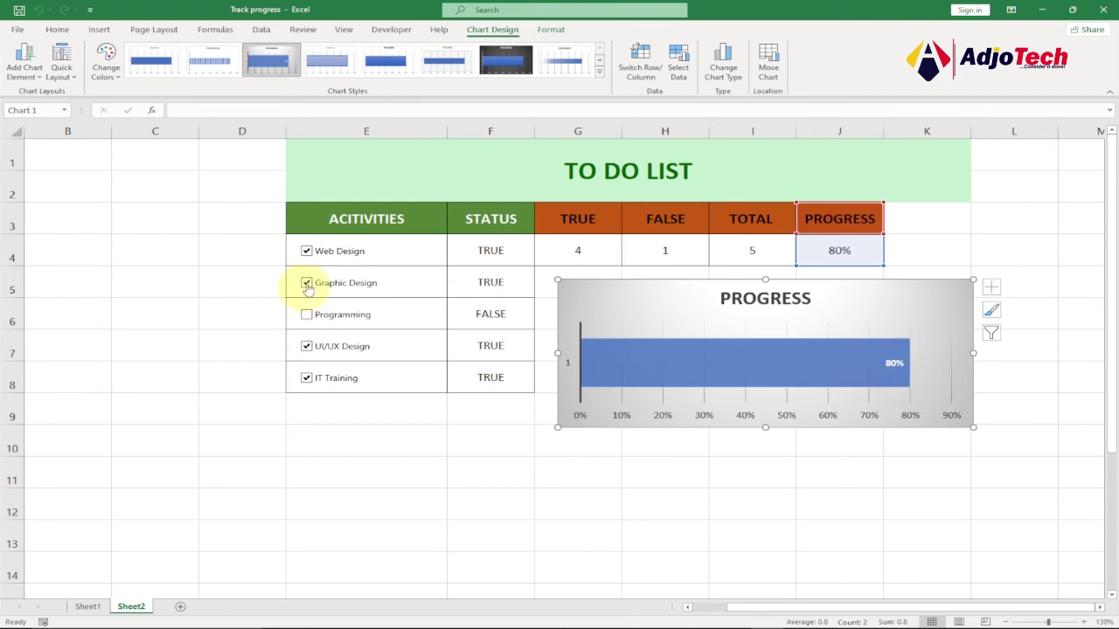
click(306, 283)
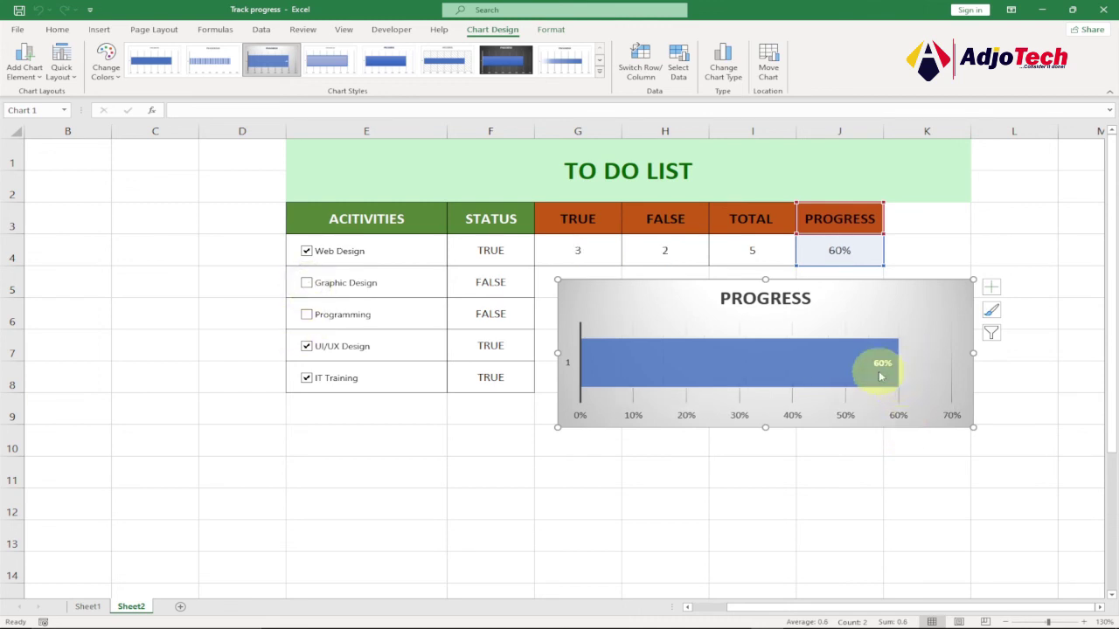